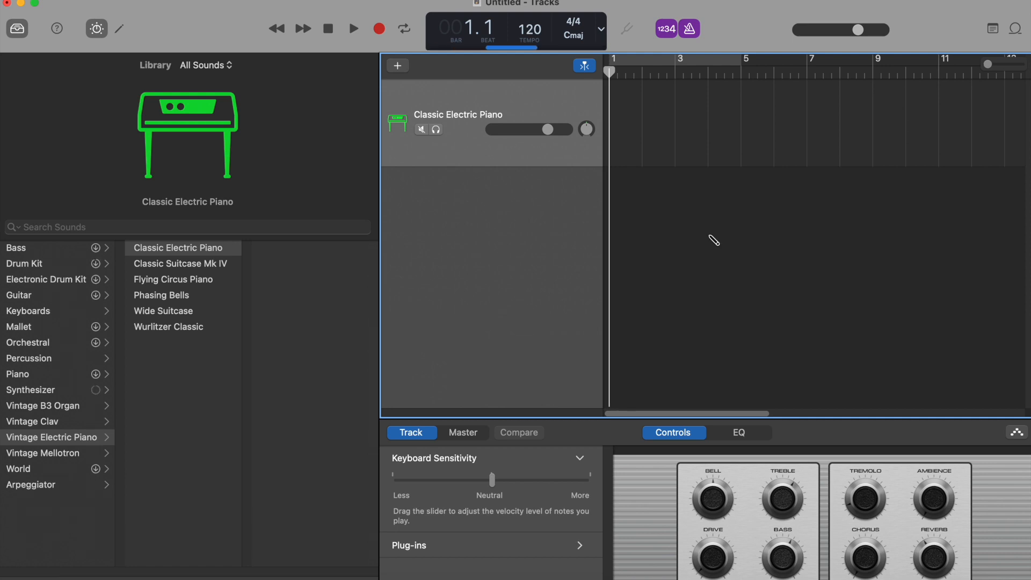
Open the Musical Typing keyboard for the Classic Electric Piano track and move its window up over the workspace
key("super+k")
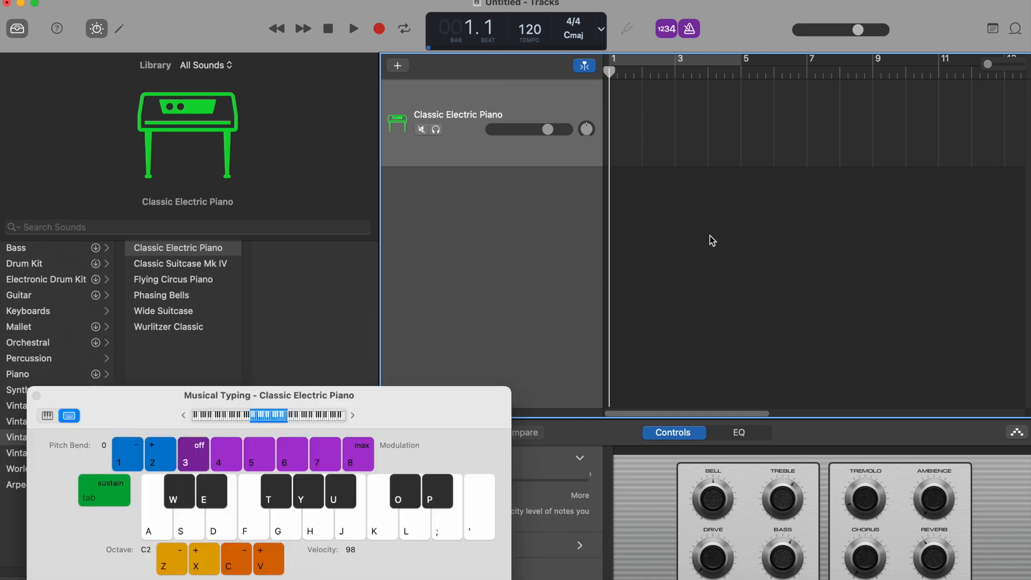
left_click_drag(429, 406, 537, 236)
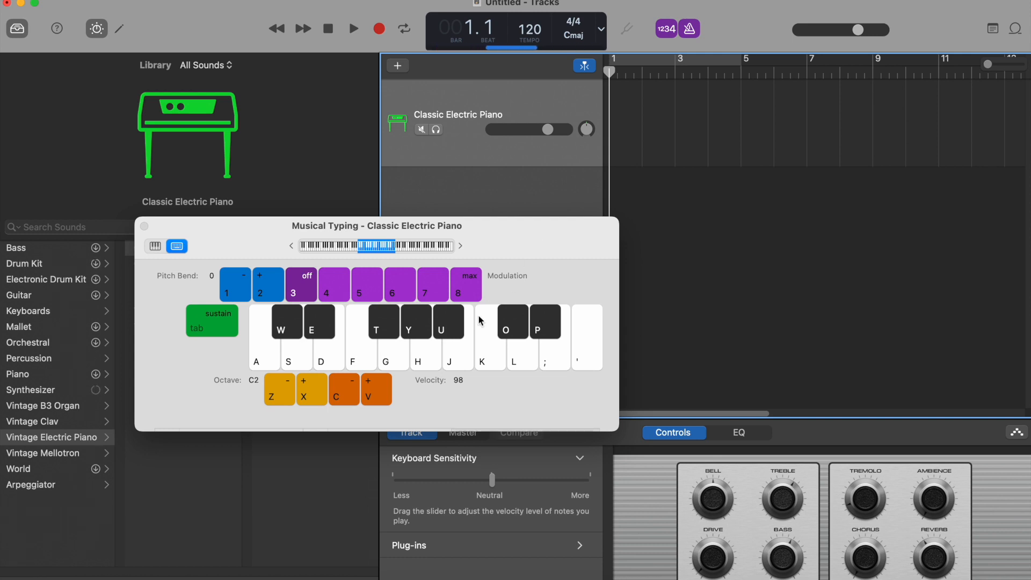
left_click_drag(498, 239, 467, 214)
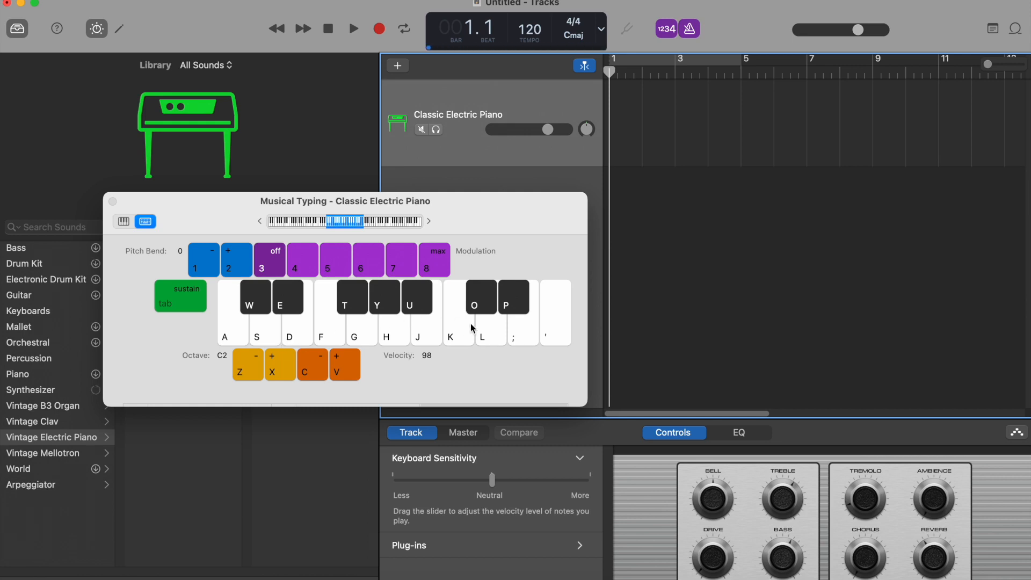
Audition the Classic Electric Piano by playing F, D, G and J on the Musical Typing keyboard, with its window moved clear of the library
left_click(330, 338)
left_click(330, 338)
left_click(330, 338)
left_click(330, 338)
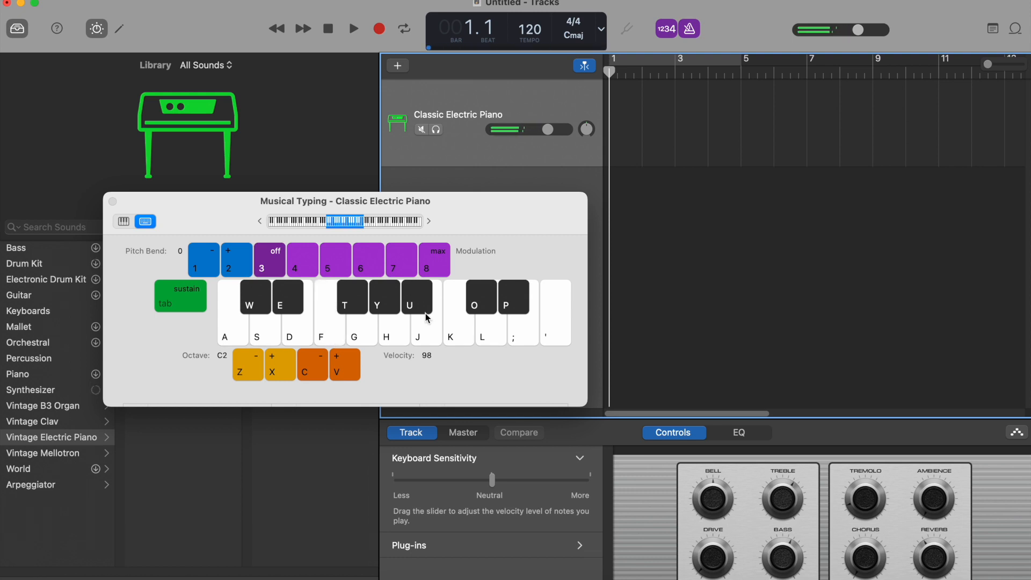
left_click_drag(466, 201, 626, 257)
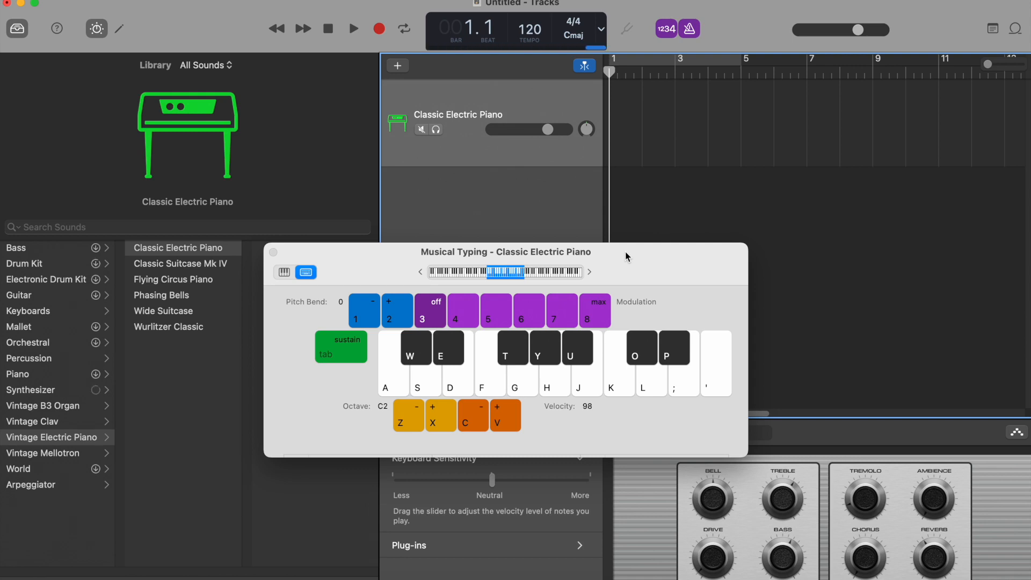
key("d")
key("g")
key("j")
key("f")
key("j")
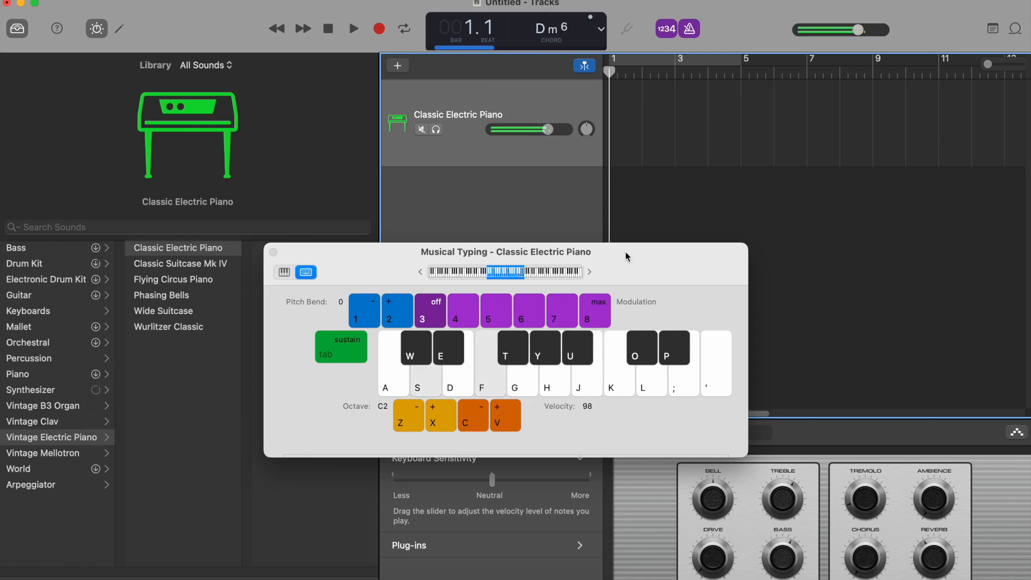
key("d")
key("g")
key("d")
key("g")
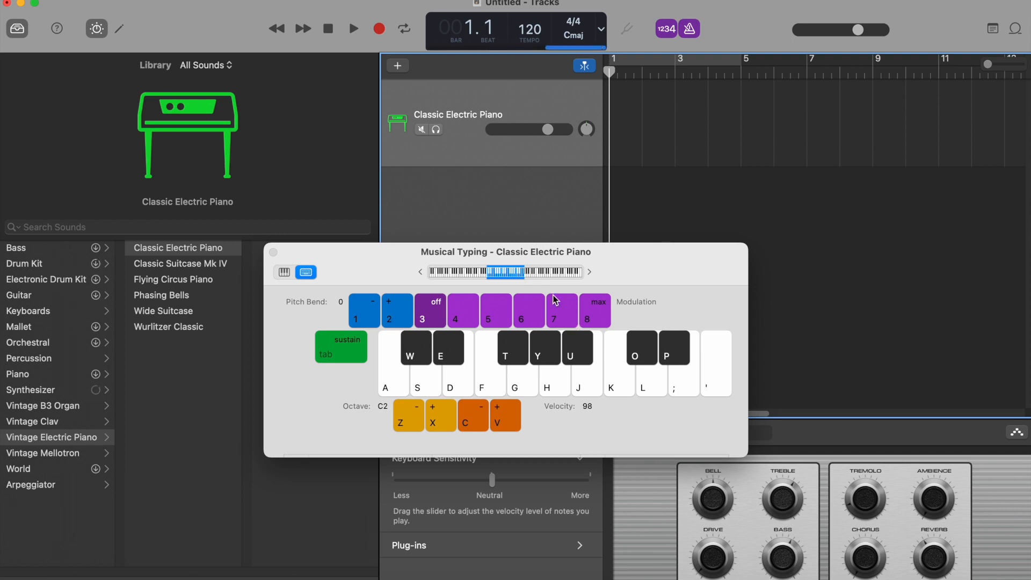
left_click(107, 0)
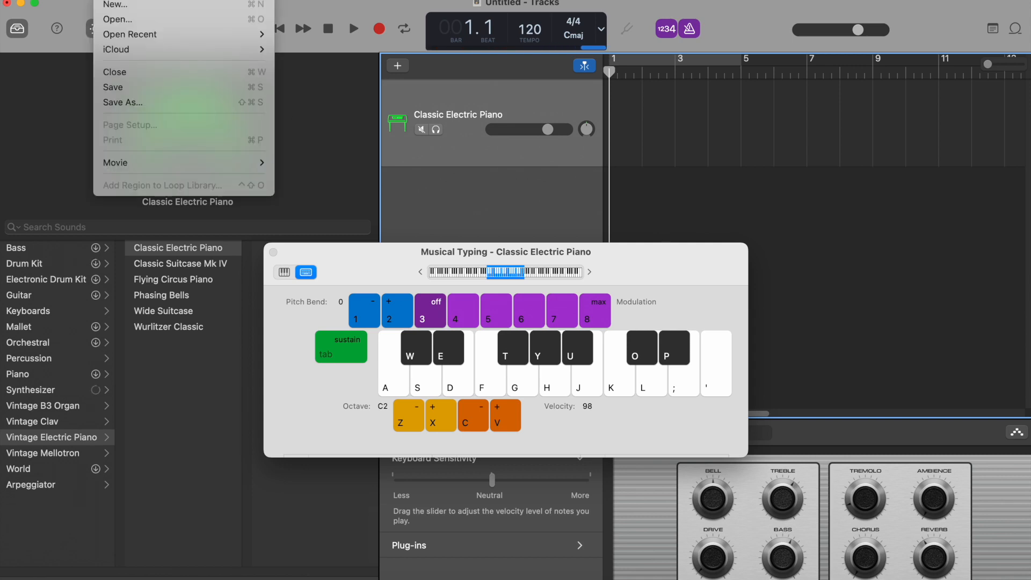
mouse_move(126, 0)
mouse_move(168, 0)
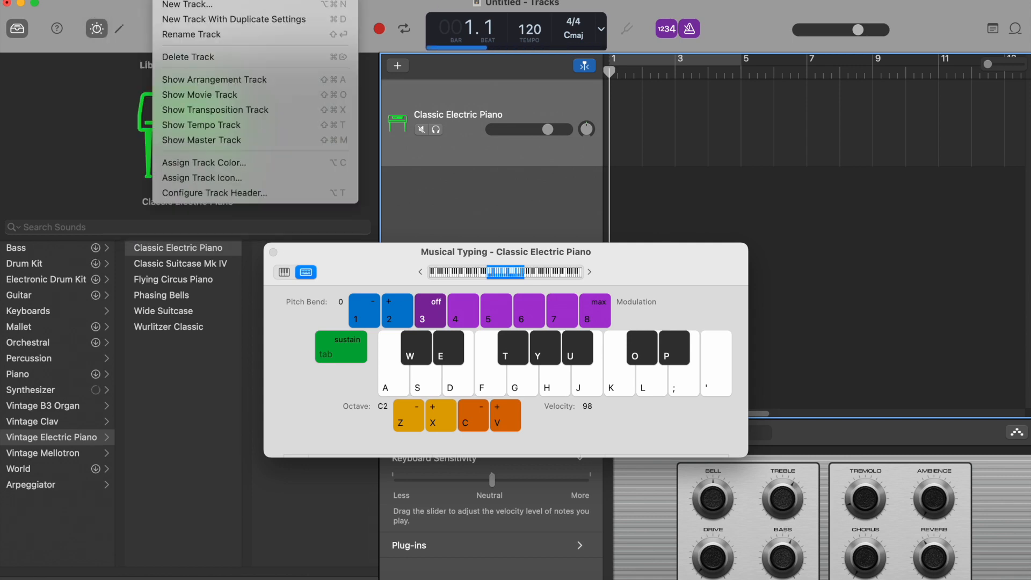
left_click(168, 0)
left_click(168, 0)
mouse_move(106, 0)
left_click(172, 7)
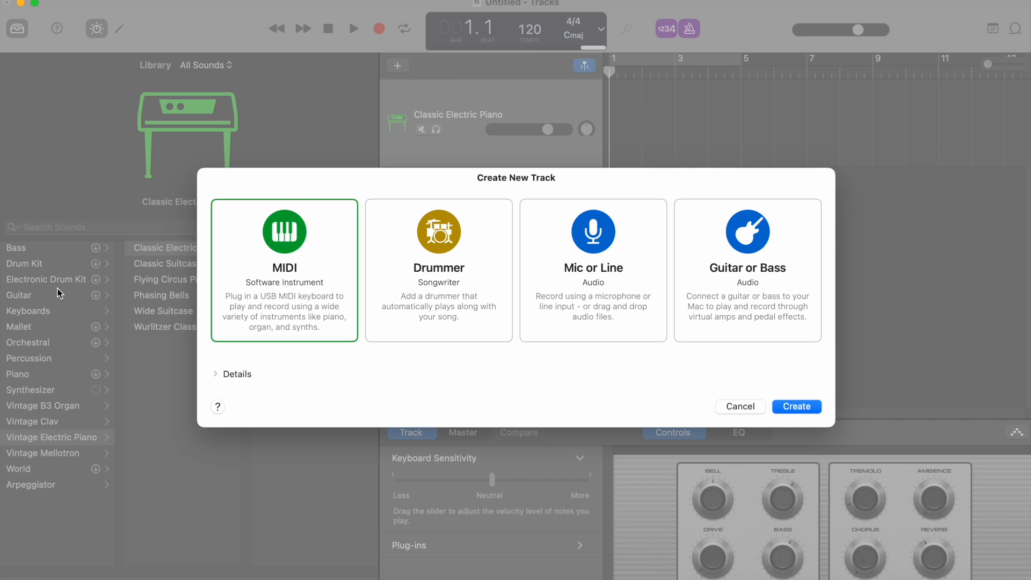
left_click(762, 407)
key("super+k")
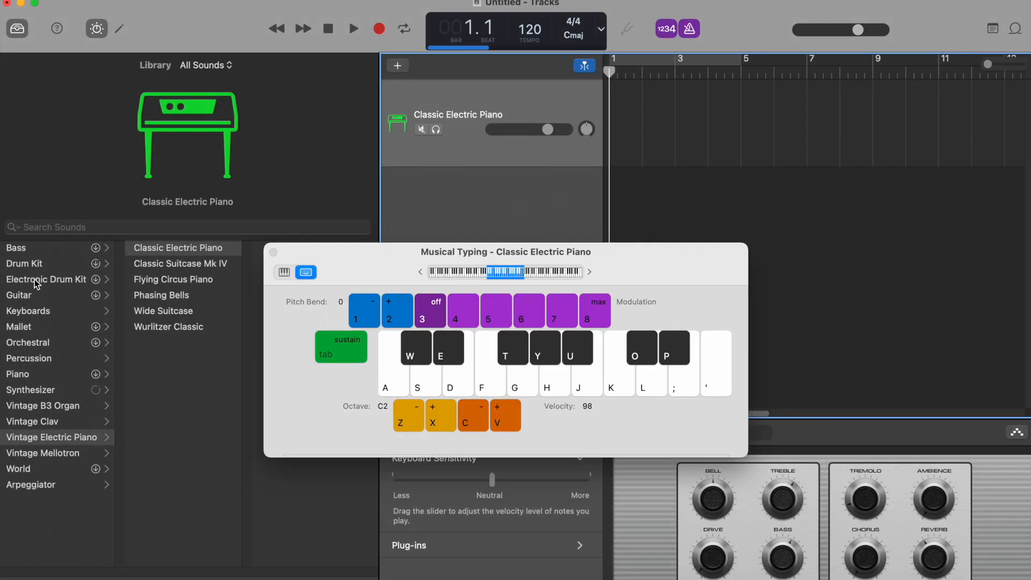
Change the track's instrument to the After Party kit from the Electronic Drum Kit sounds
left_click(35, 280)
key("f")
key("h")
key("g")
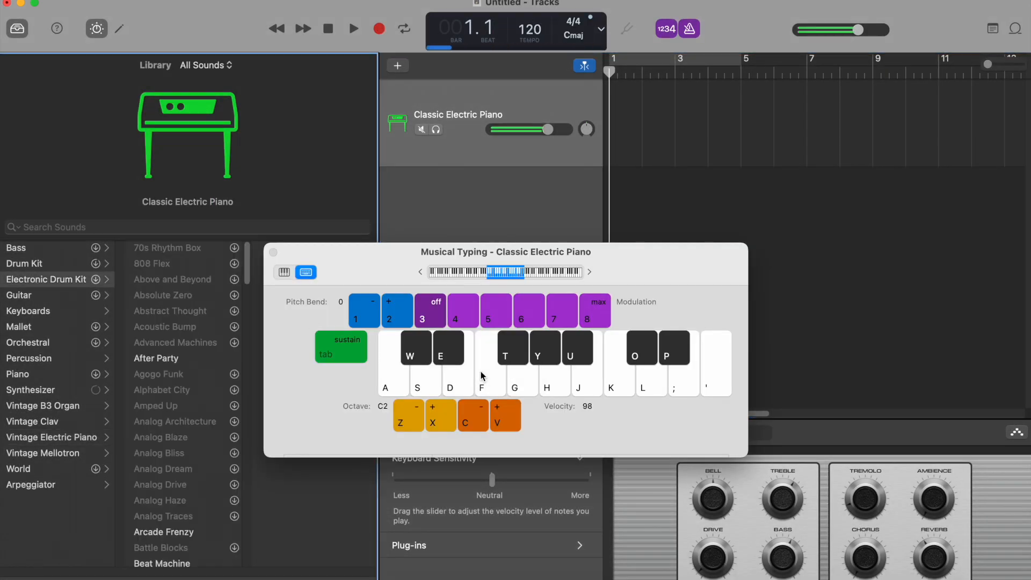
left_click(192, 359)
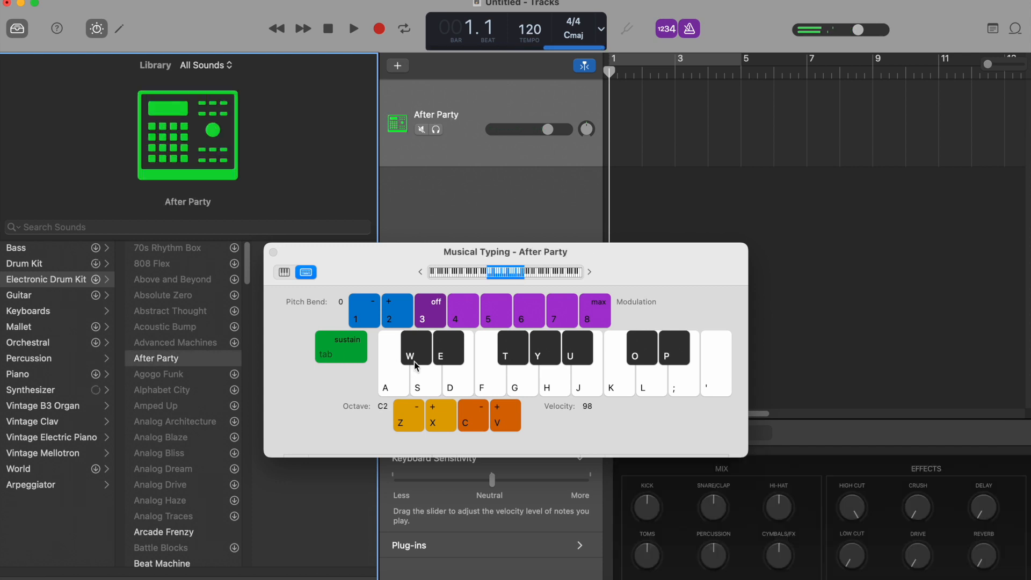
Audition the After Party drum kit by playing D, G, F and H on the Musical Typing keyboard
key("d")
key("g")
key("f")
key("h")
key("f")
key("h")
key("d")
key("d")
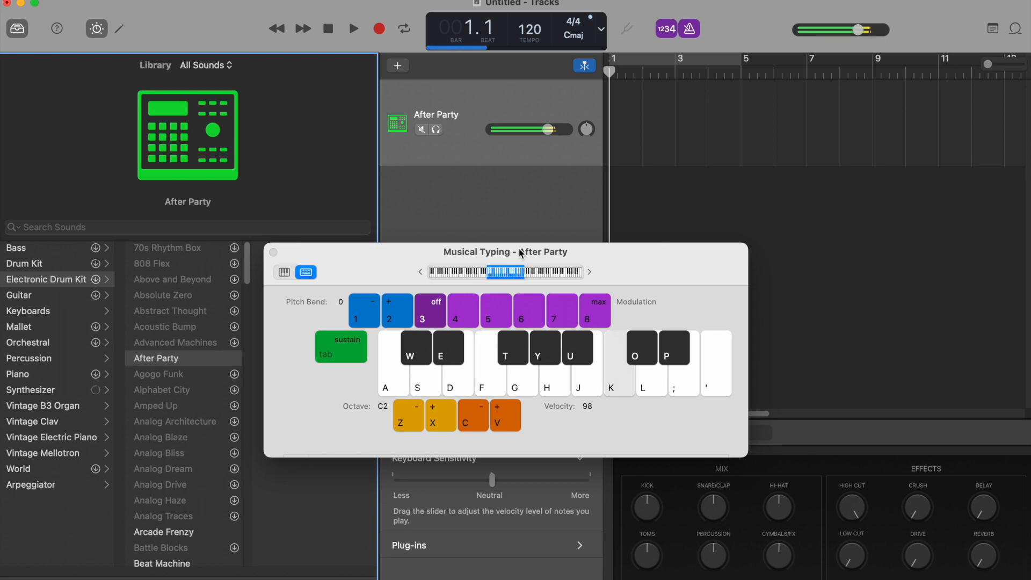
left_click(169, 1)
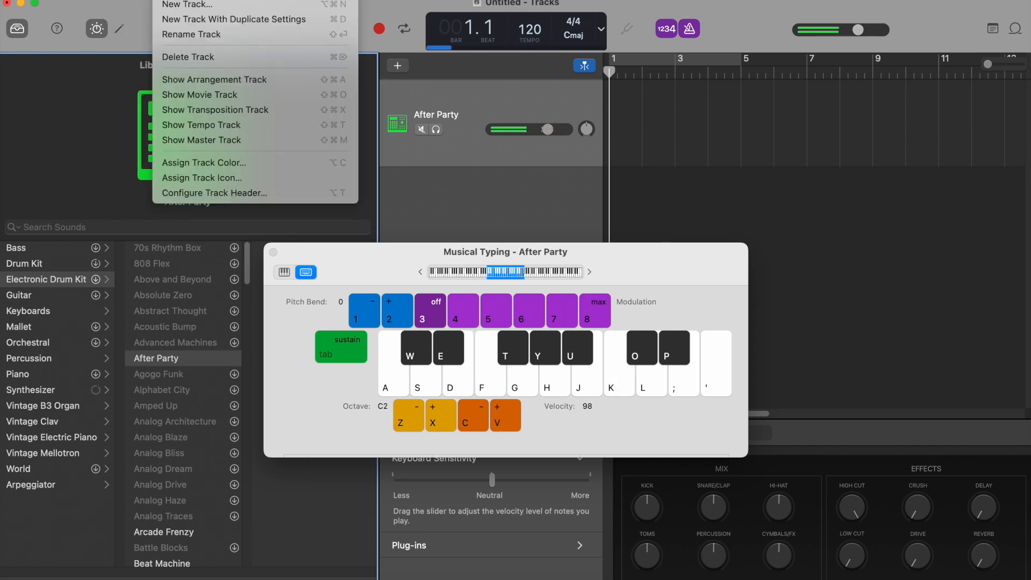
left_click(180, 5)
left_click(428, 217)
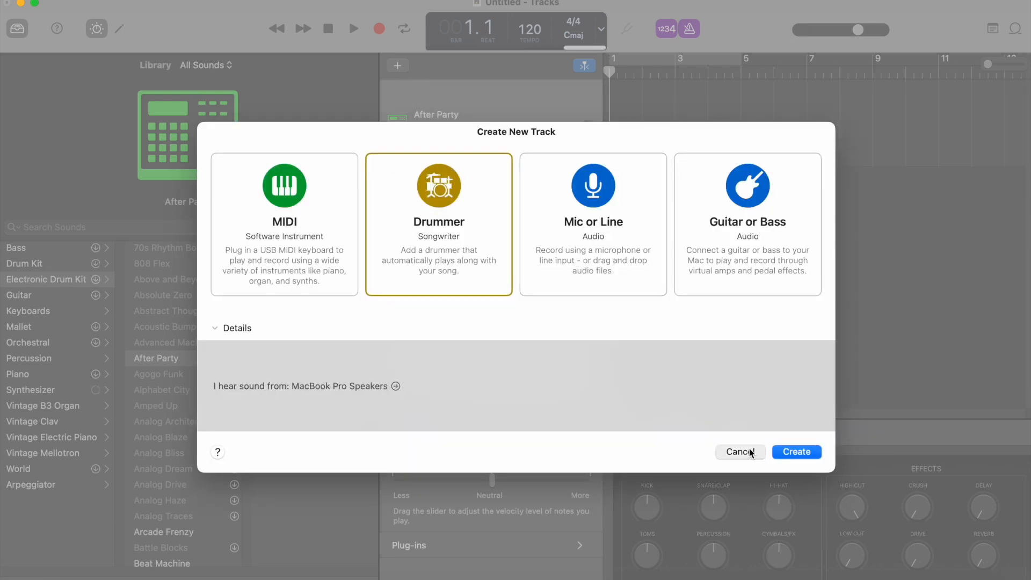
left_click(740, 451)
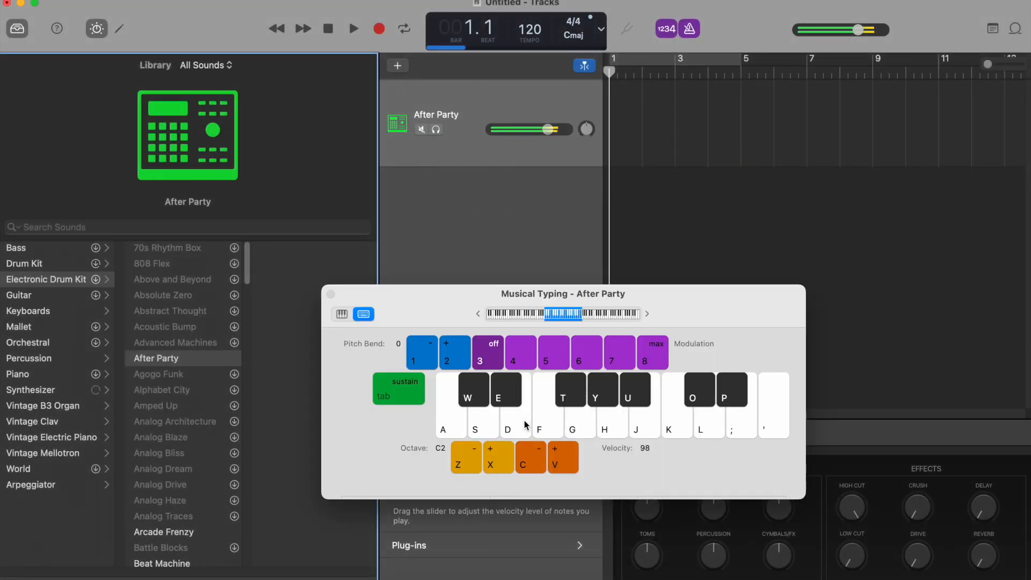
Record a drum pattern on the After Party track from bar 1 to bar 6, playing D and G on the Musical Typing keyboard
key("d")
key("d")
left_click(382, 31)
key("g")
key("d")
key("g")
key("g")
key("d")
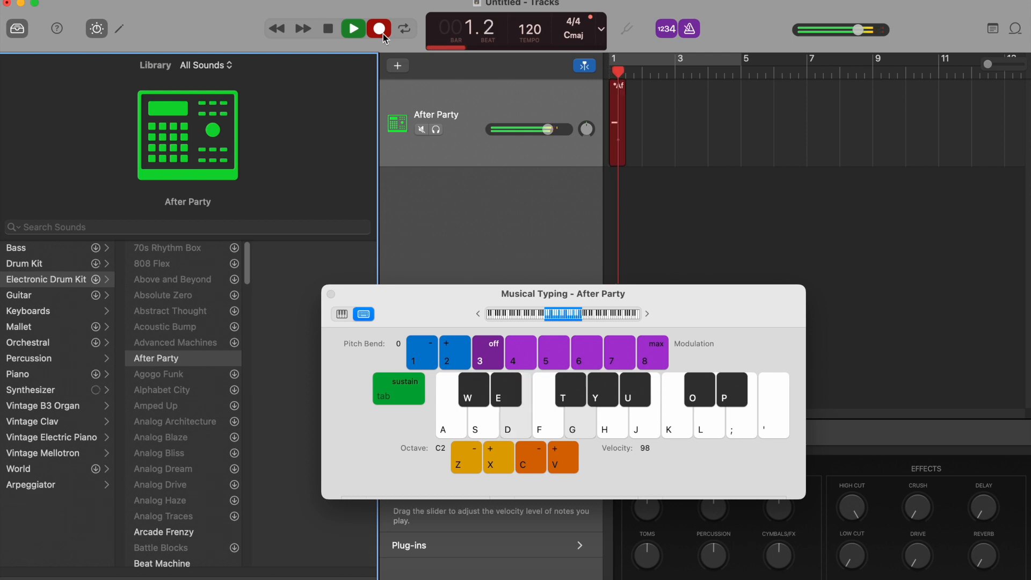
key("g")
key("d")
key("g")
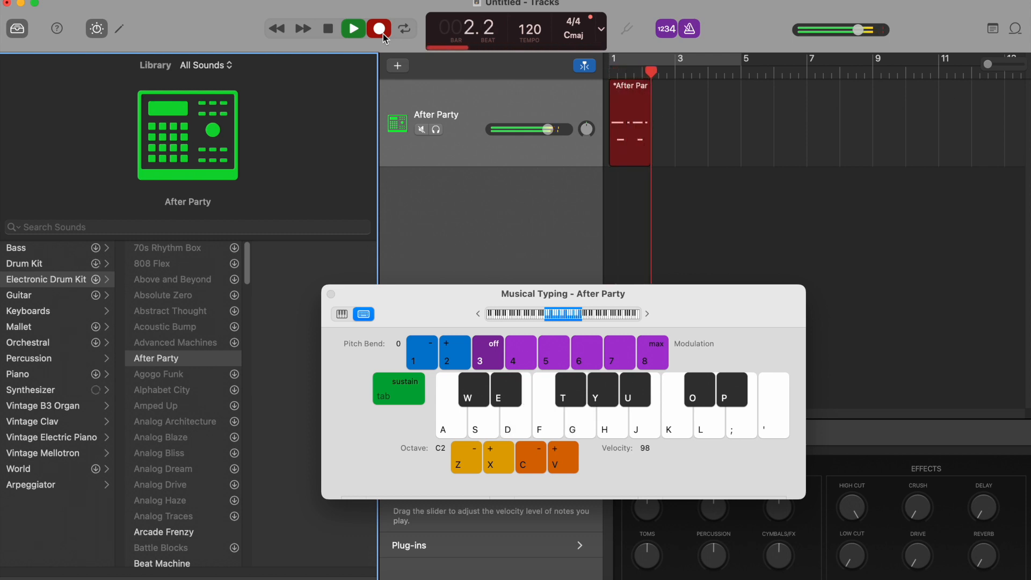
key("g")
key("d")
key("g")
key("d")
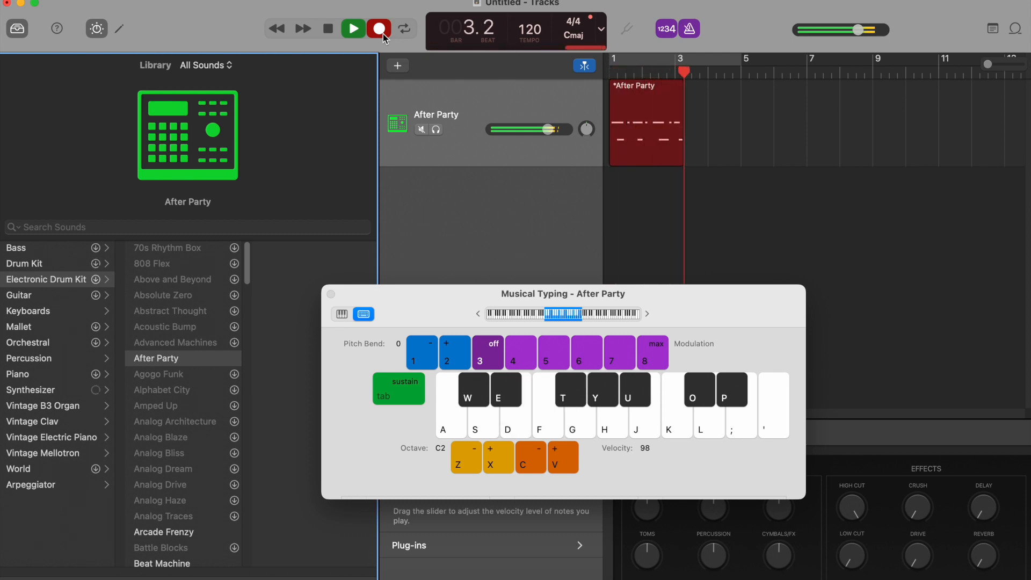
key("g")
key("d")
key("g")
key("d")
key("g")
key("d")
key("g")
key("g")
key("d")
key("g")
key("g")
key("d")
key("space")
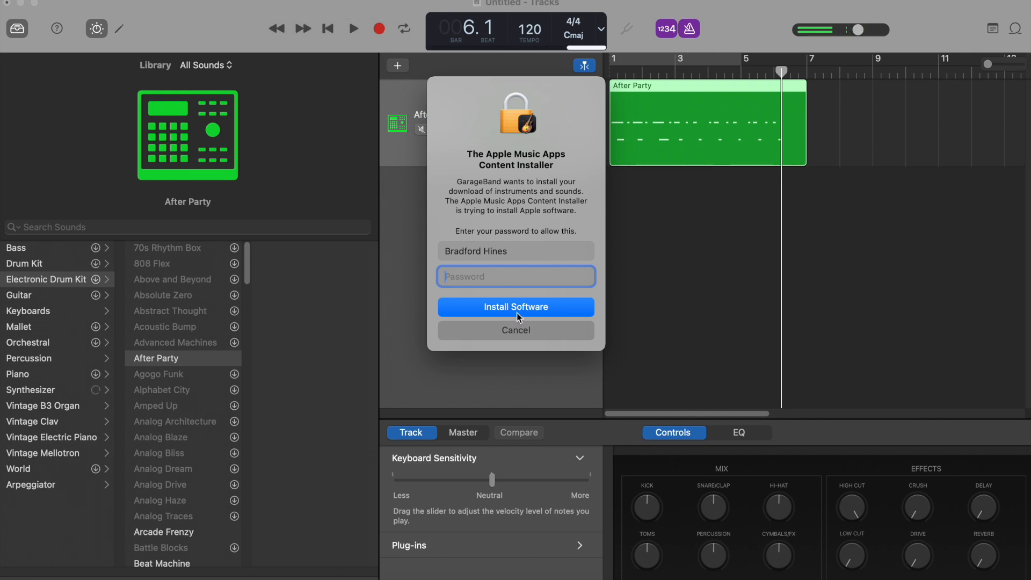
Authorize the Apple Music Apps Content Installer with the account password to install the downloaded instruments and sounds
key("Return")
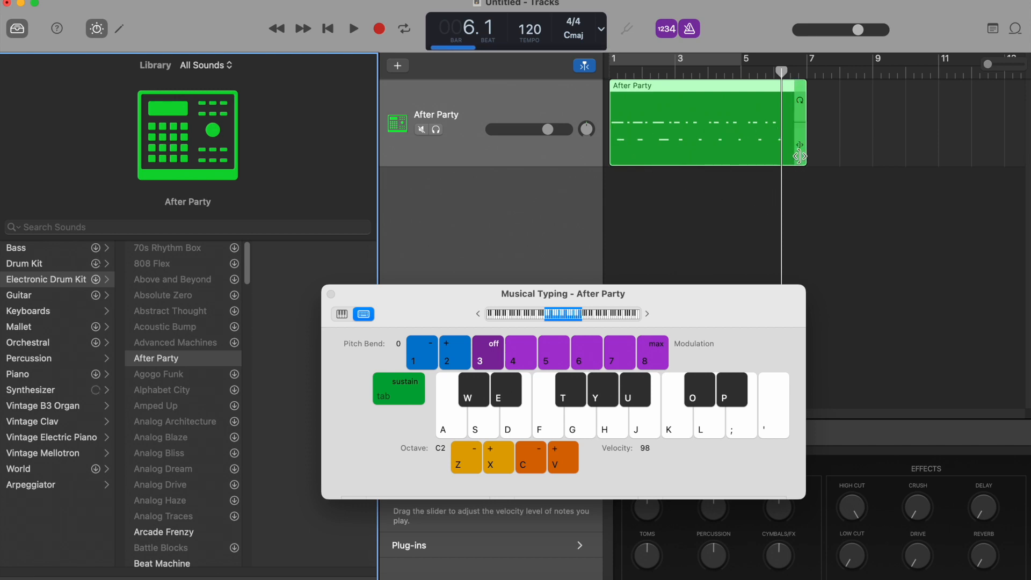
Trim the end of the recorded After Party region to about the middle of bar 6 and loop it to about bar 24
left_click_drag(800, 155, 800, 156)
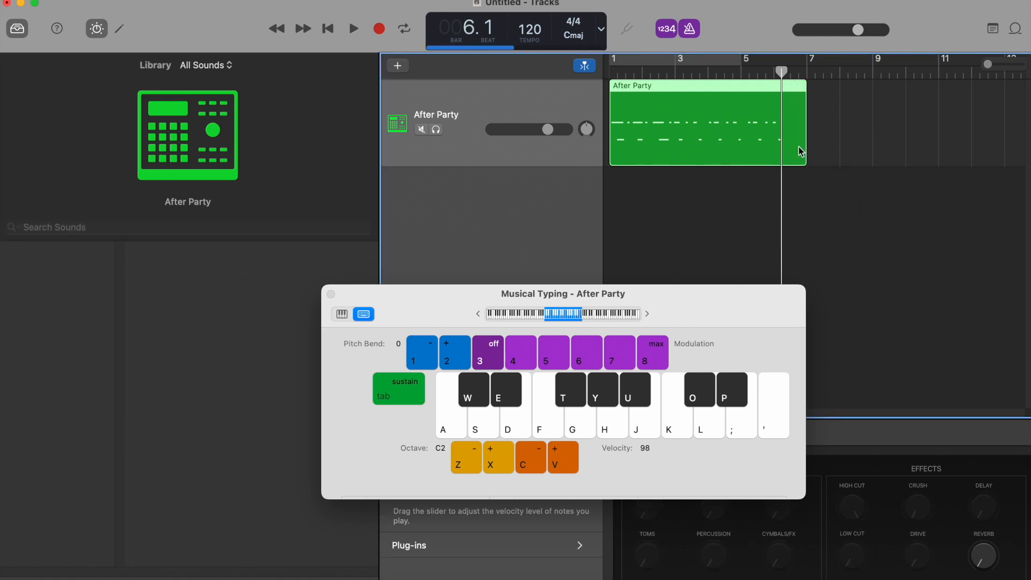
mouse_move(663, 83)
left_mouse_down()
mouse_move(697, 191)
mouse_move(729, 182)
mouse_move(656, 81)
left_mouse_up()
left_click_drag(800, 151, 783, 148)
left_click_drag(782, 86, 1009, 86)
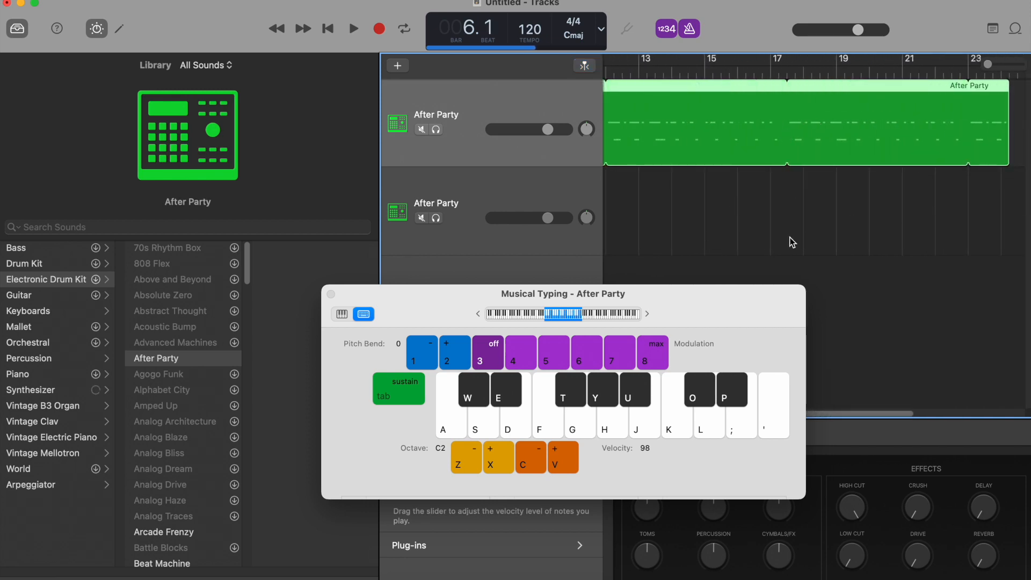
Play the looped drum region back from about bar 2 and turn the metronome off during playback
scroll(850, 411, "left", 10)
left_click(641, 73)
key("space")
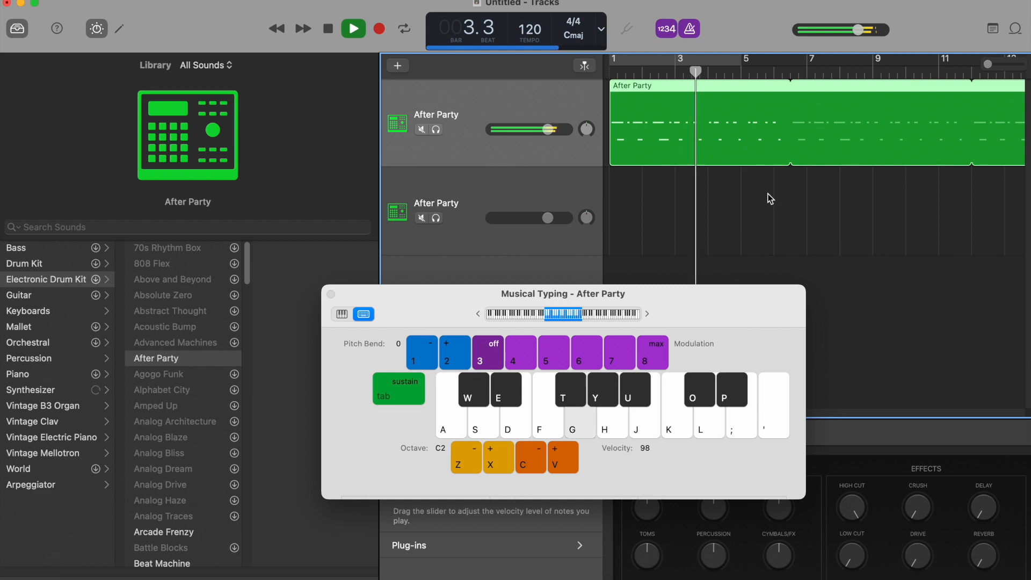
left_click(691, 33)
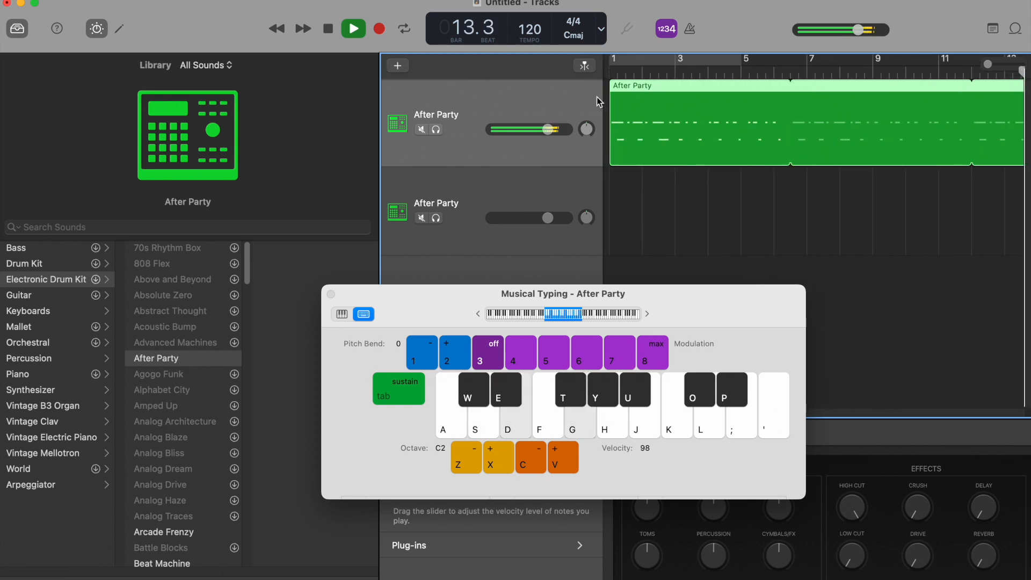
key("space")
Try overdubbing repeated S hits on the first After Party track from about bar 3, and undo the take
left_click(379, 29)
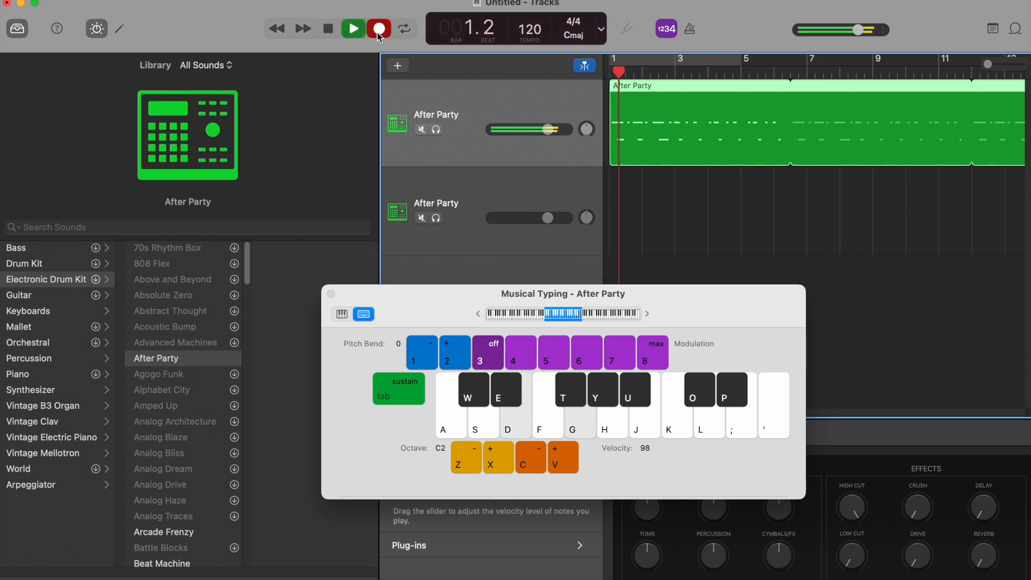
key("g")
key("d")
key("g")
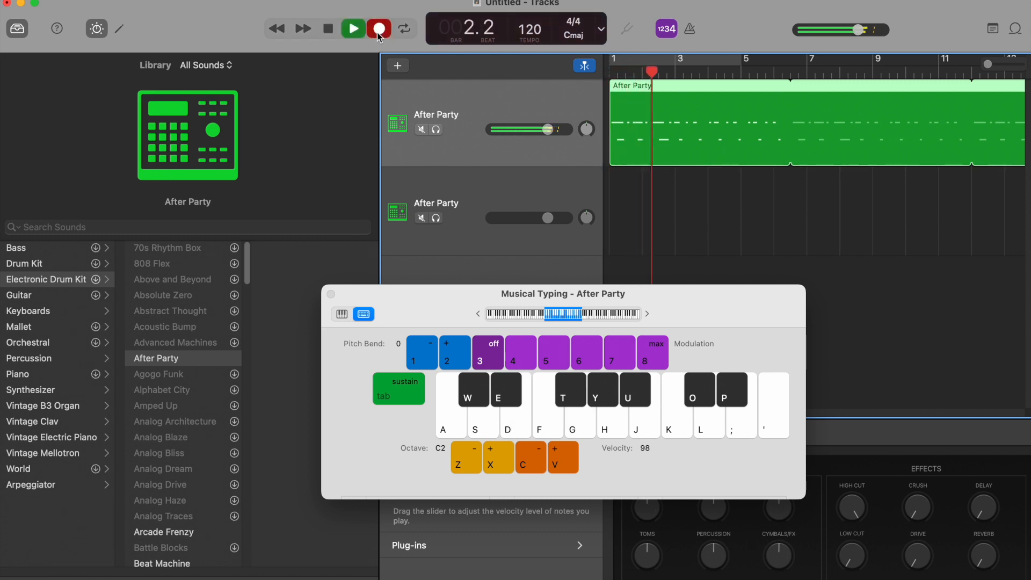
key("g")
key("d")
key("s")
key("s")
key("s")
key("s")
key("s")
key("s")
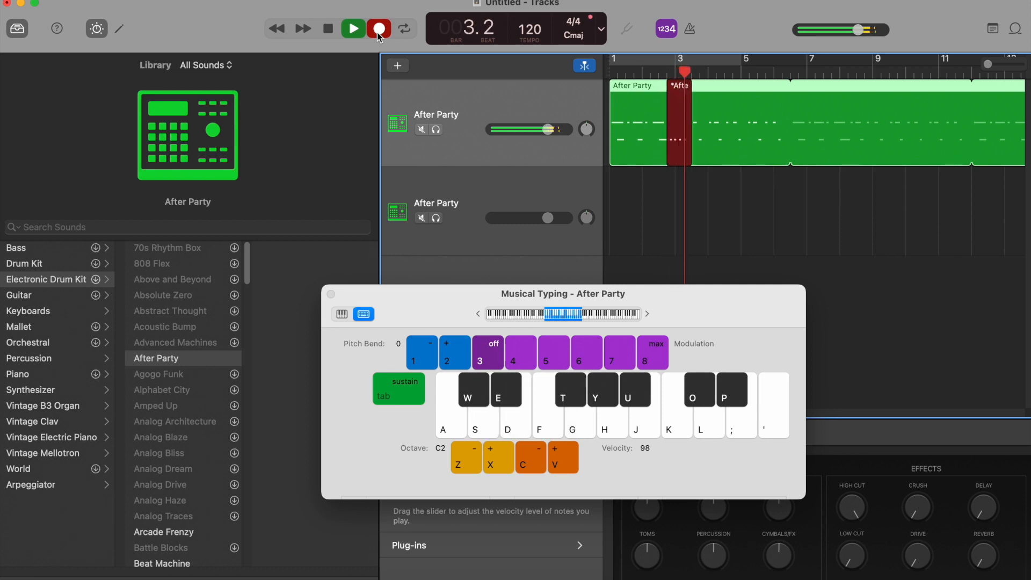
key("d")
key("s")
key("g")
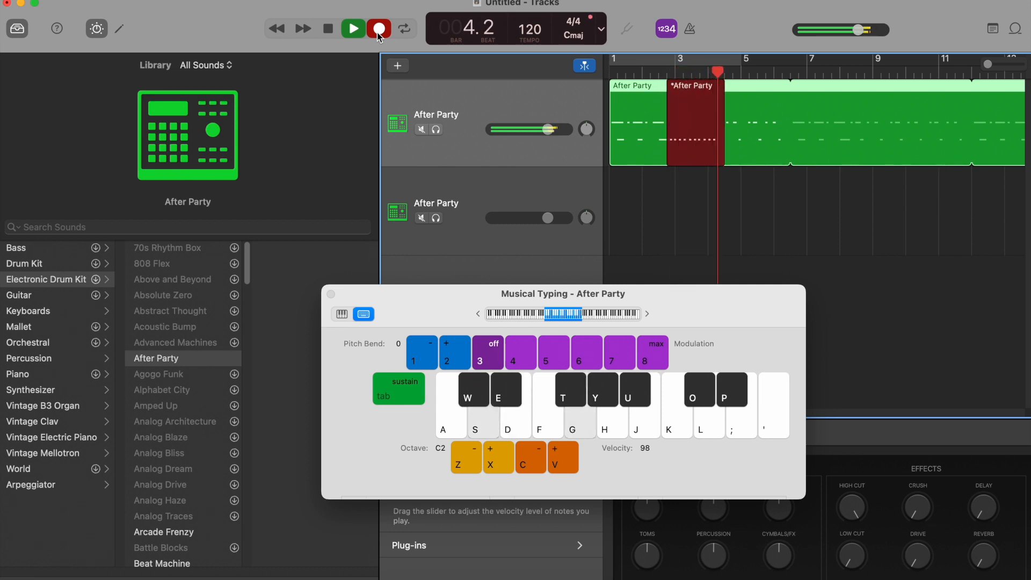
left_click(379, 29)
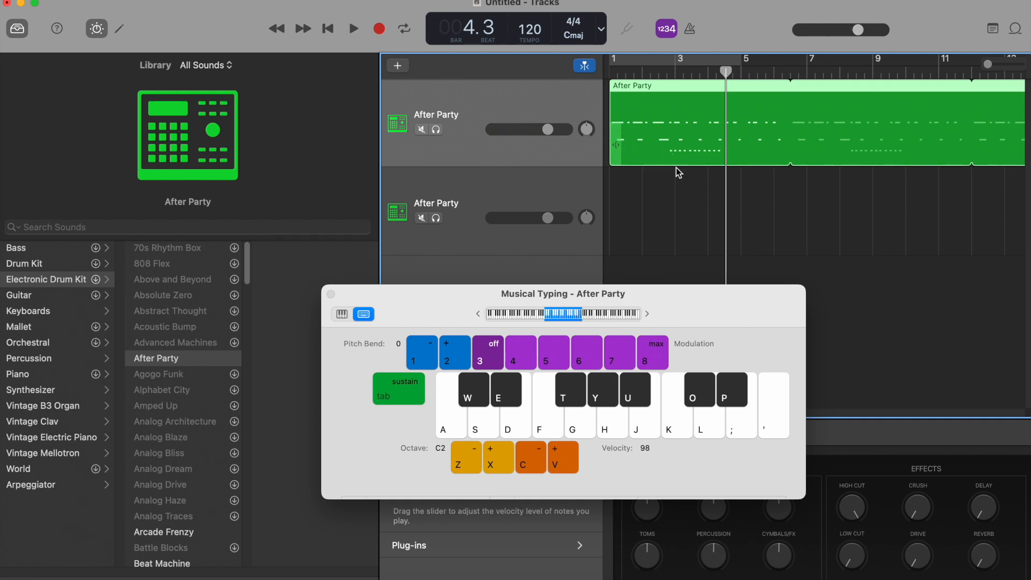
left_click(679, 243)
key("super+z")
Record an overdub from bar 2 on the first After Party track, adding a run of repeated S hits across bar 4
left_click(654, 71)
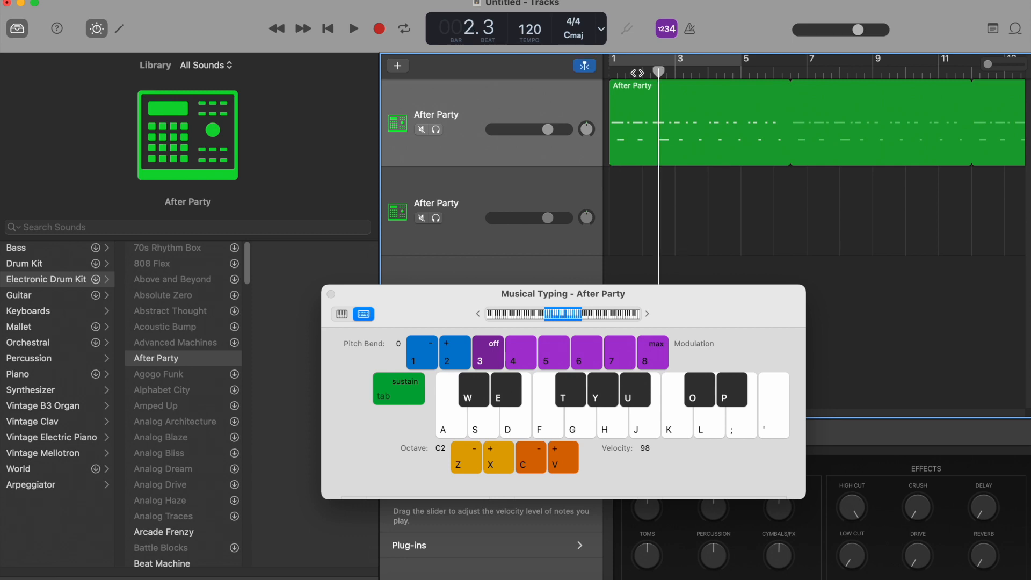
key("s")
key("s")
left_click(380, 30)
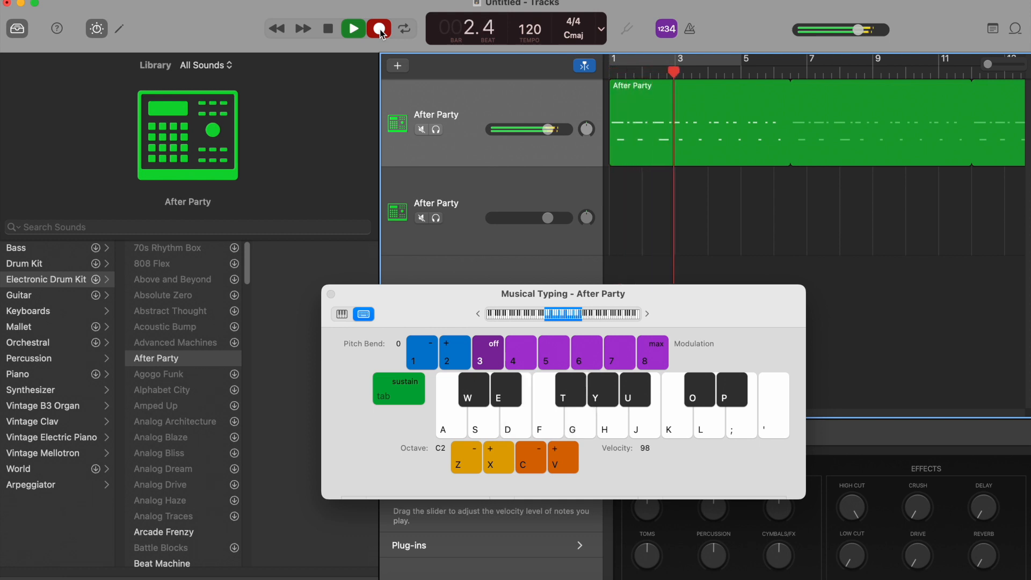
key("s")
key("s")
key("s")
key("s")
key("s")
key("s")
key("s")
key("s")
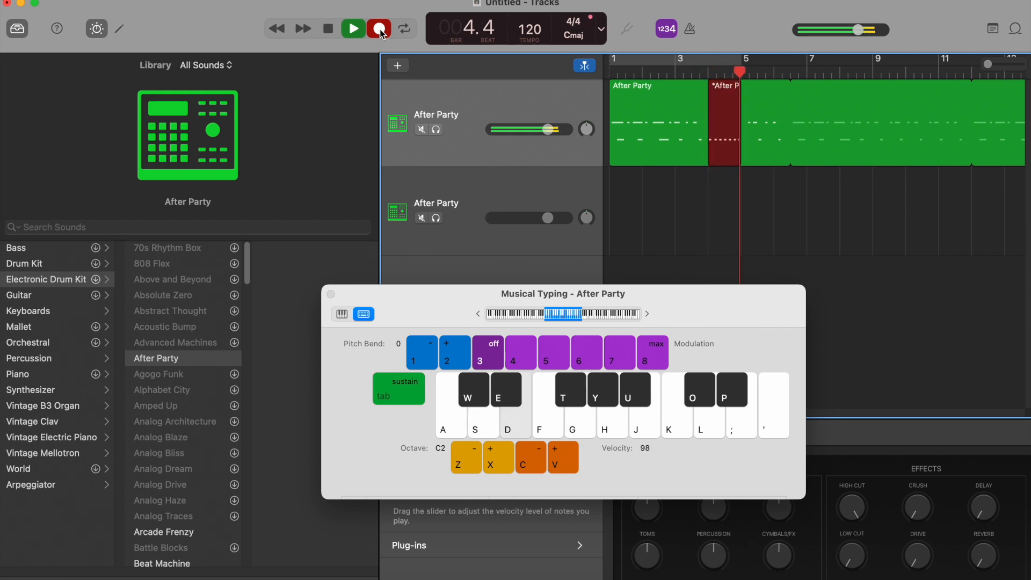
left_click(380, 31)
key("space")
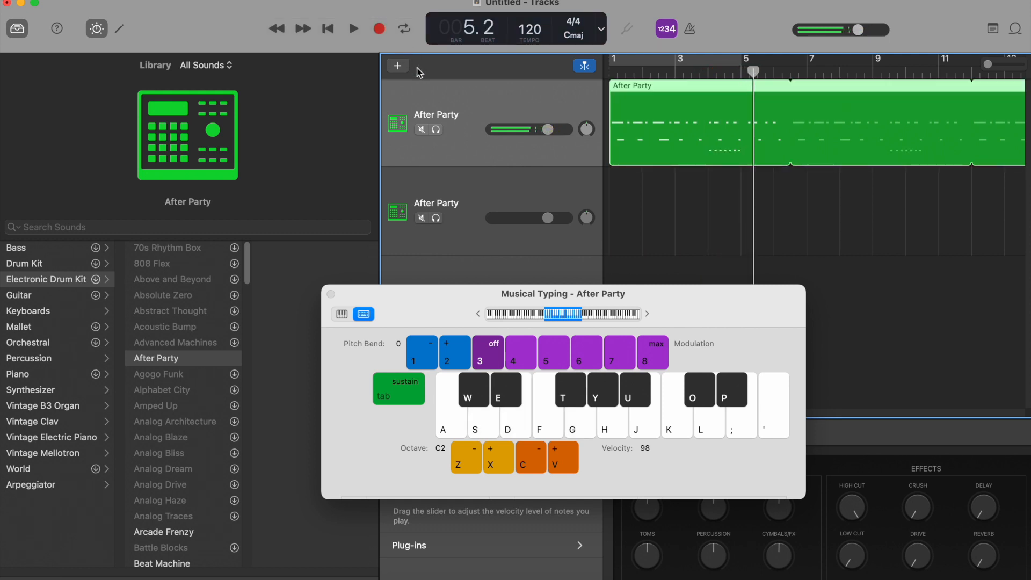
Record a continuous run of S hits on the second After Party track from bar 5 to about bar 13
left_click(525, 187)
key("r")
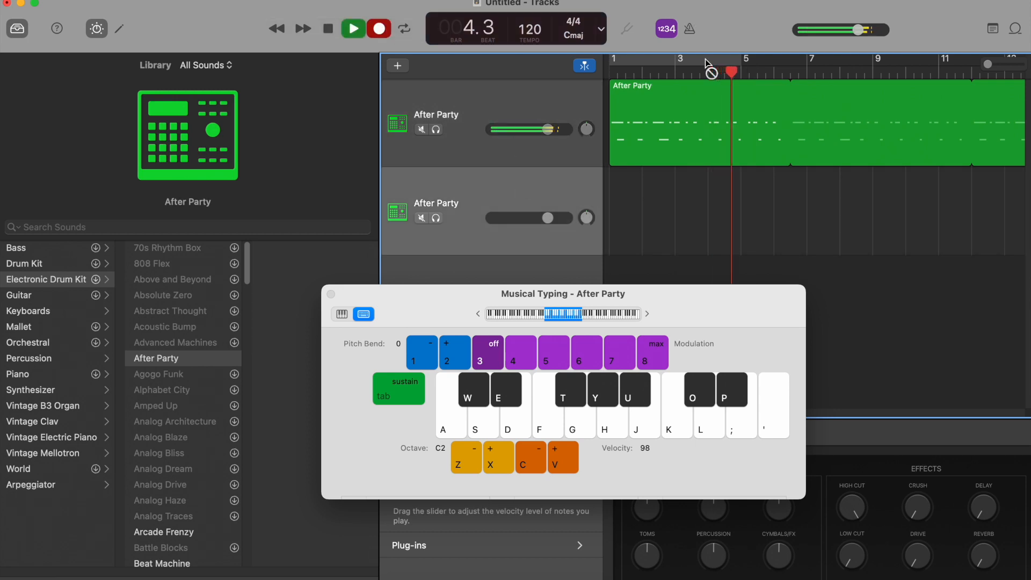
key("s")
key("s")
key("s")
key("s")
key("s")
key("s")
key("s")
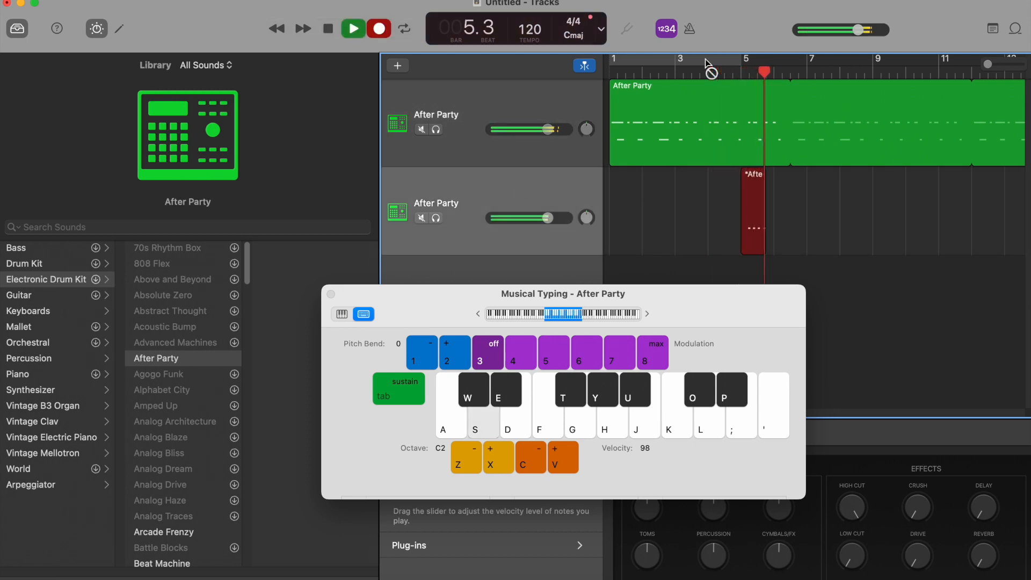
key("s")
key("s")
key("s")
key("s")
key("s")
key("s")
key("s")
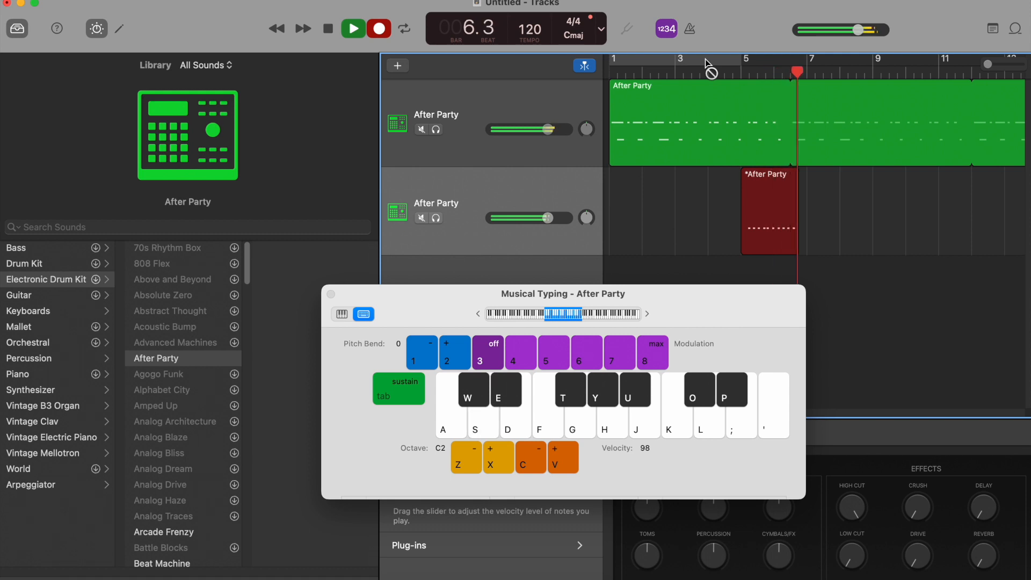
key("s")
key("s")
key("s")
key("s")
key("s")
key("s")
key("s")
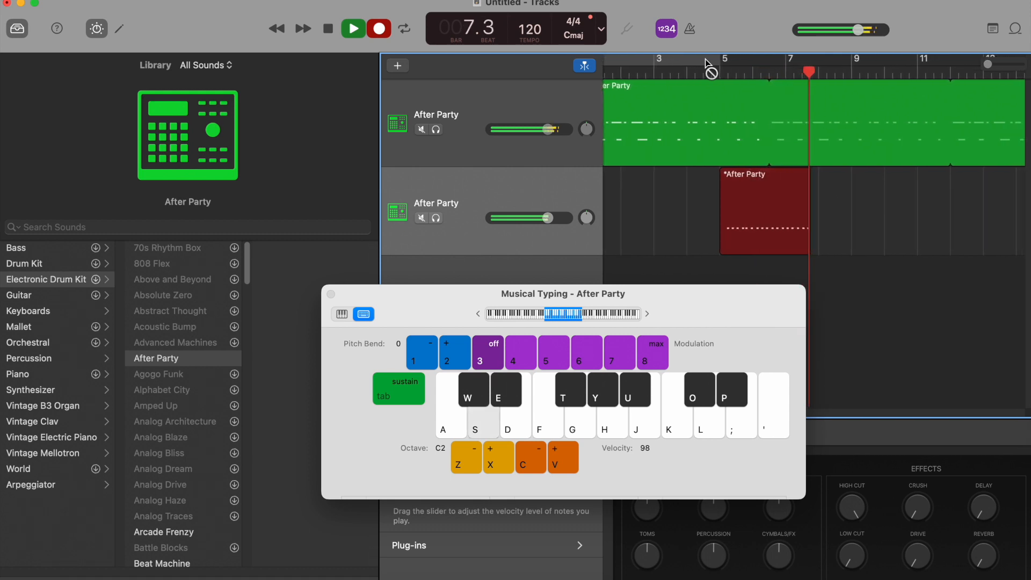
key("s")
key("s")
key("s")
key("s")
key("s")
key("s")
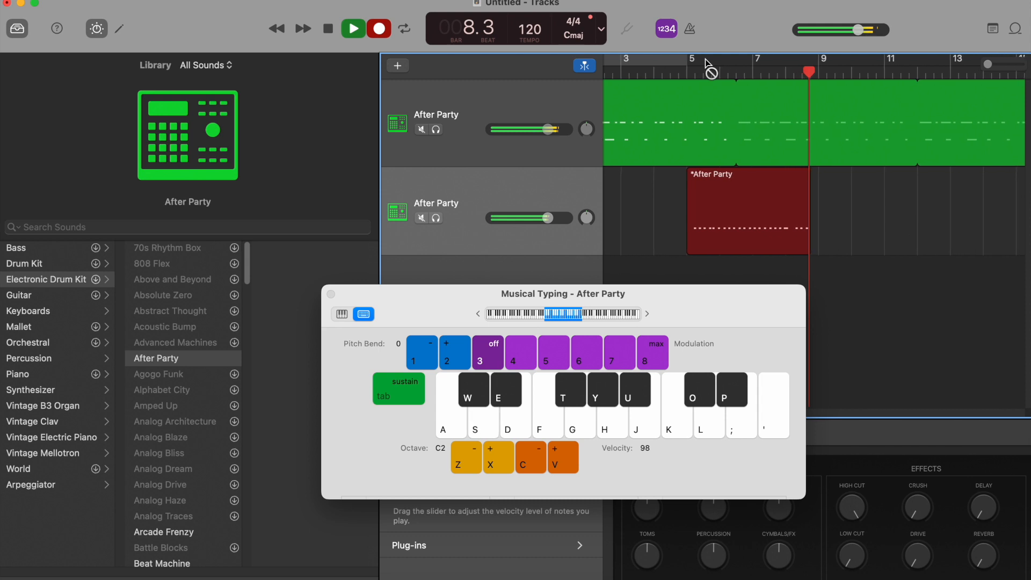
key("s")
key("s")
key("s")
key("s")
key("s")
key("s")
key("s")
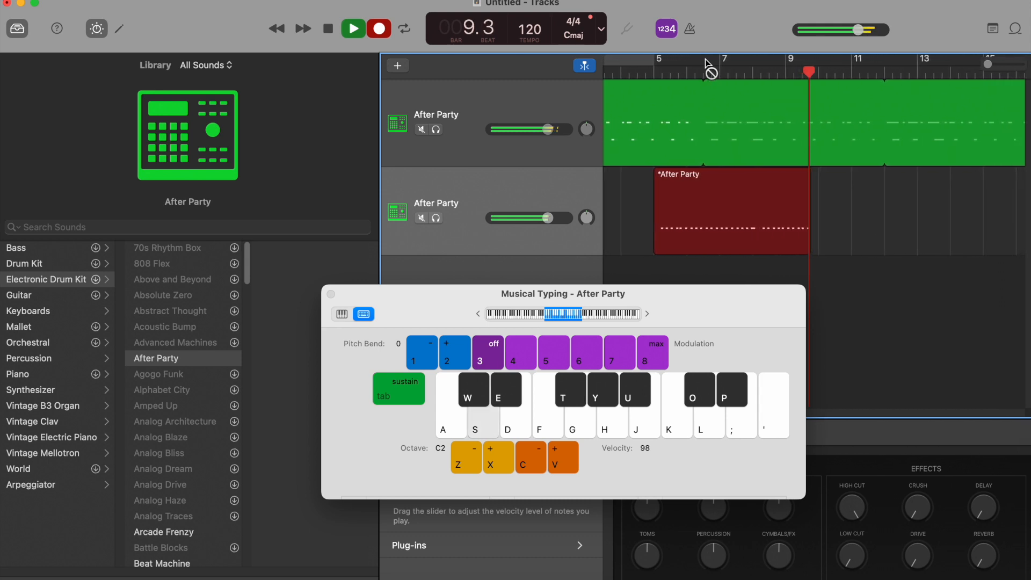
key("s")
key("s")
key("s")
key("s")
key("s")
key("s")
key("s")
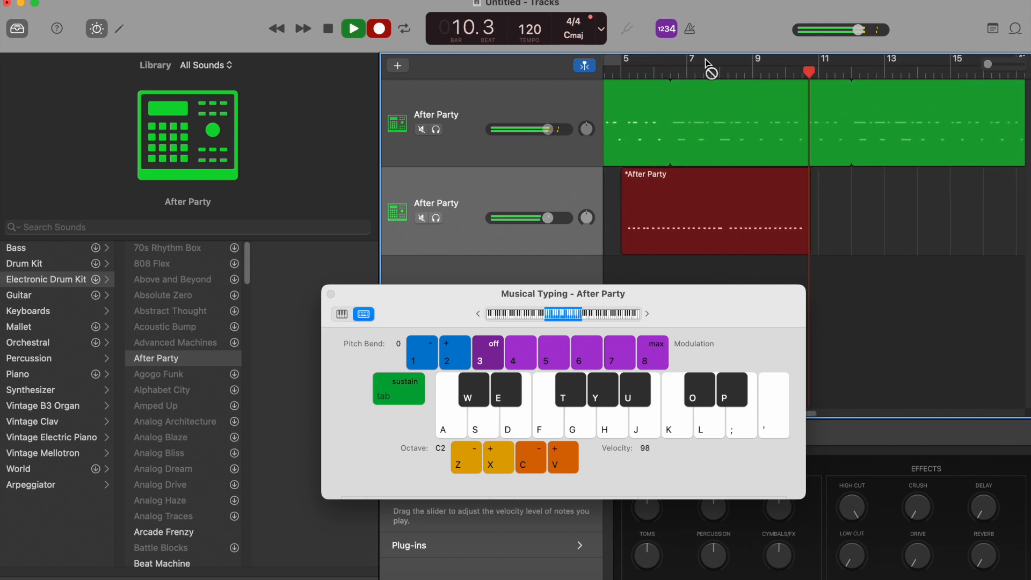
key("s")
key("s")
key("s")
key("s")
key("s")
key("s")
key("s")
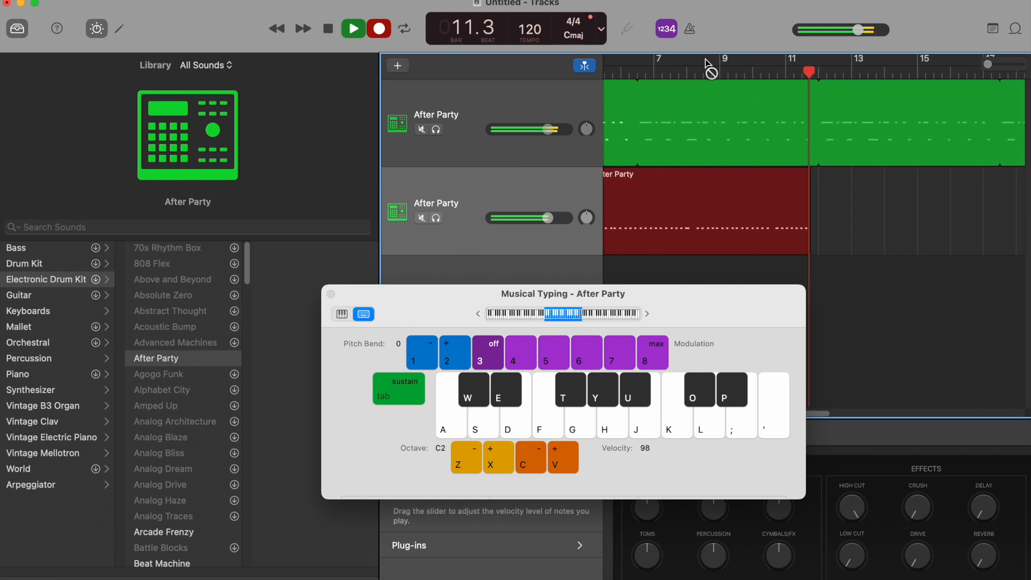
key("s")
key("s")
key("s")
key("s")
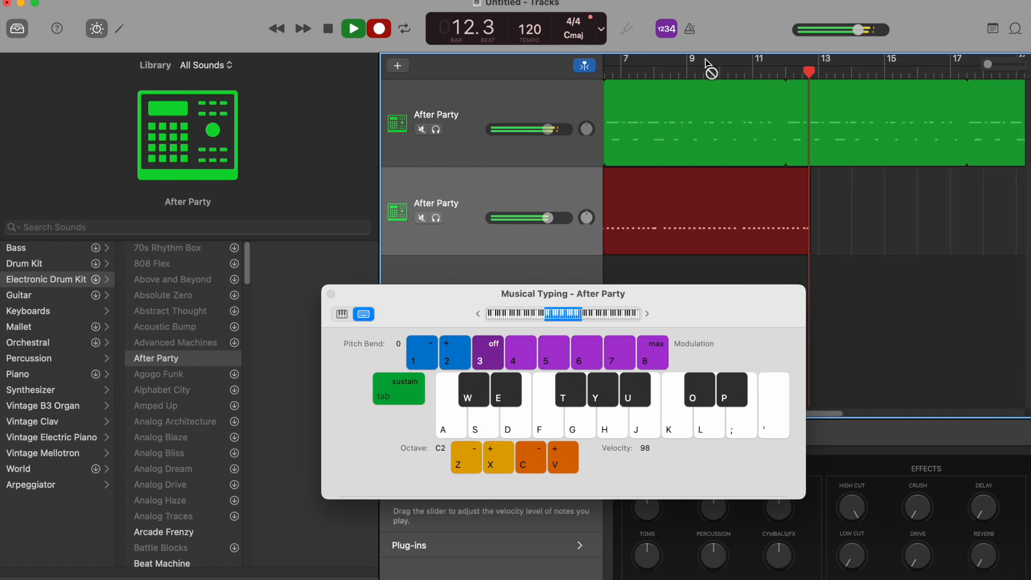
key("space")
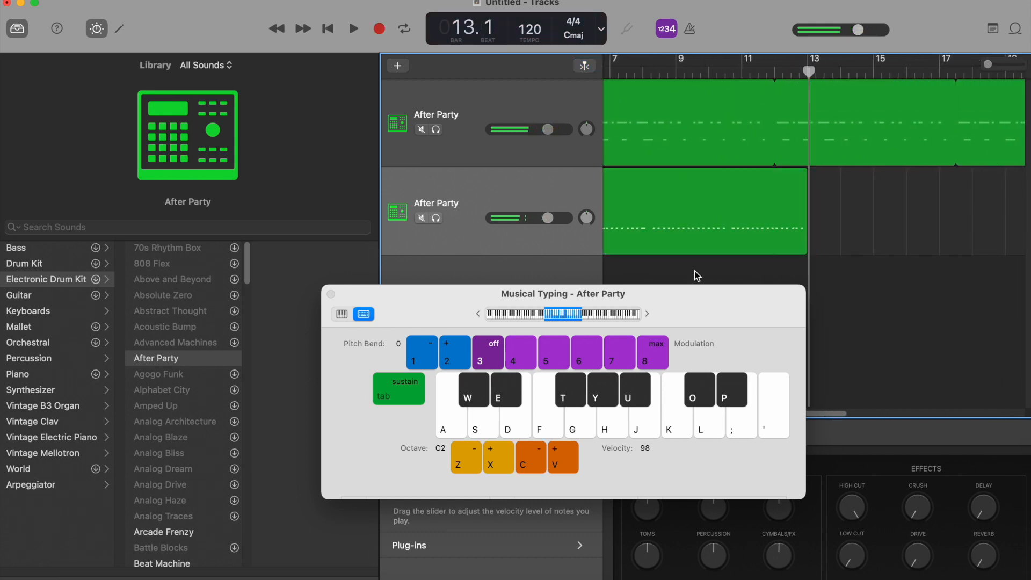
Move the Musical Typing window clear of the tracks area and open the Piano Roll editor for the second After Party track
left_click_drag(704, 310, 278, 225)
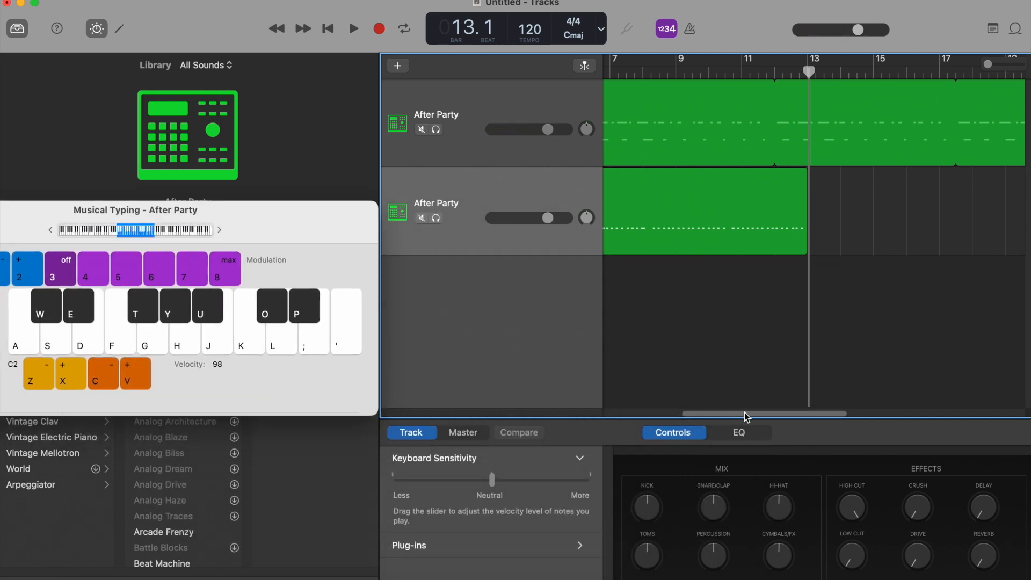
left_click_drag(747, 417, 599, 413)
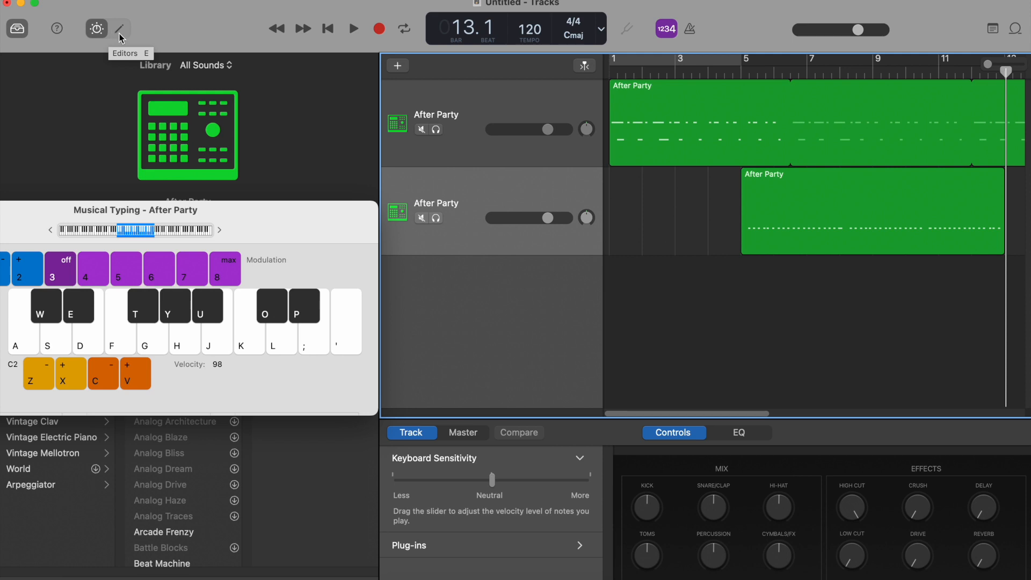
left_click(96, 30)
left_click(95, 30)
left_click(464, 433)
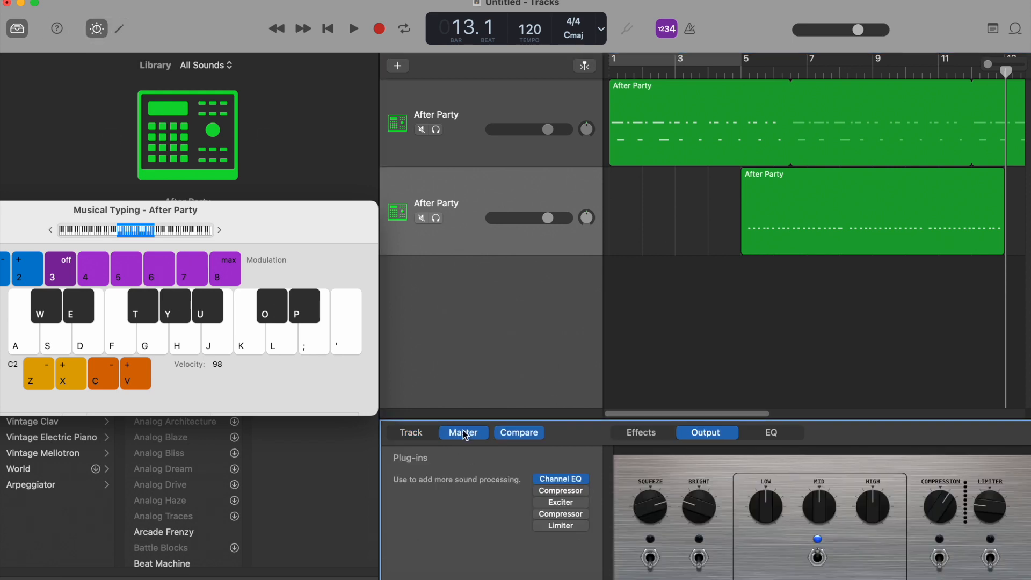
left_click(411, 433)
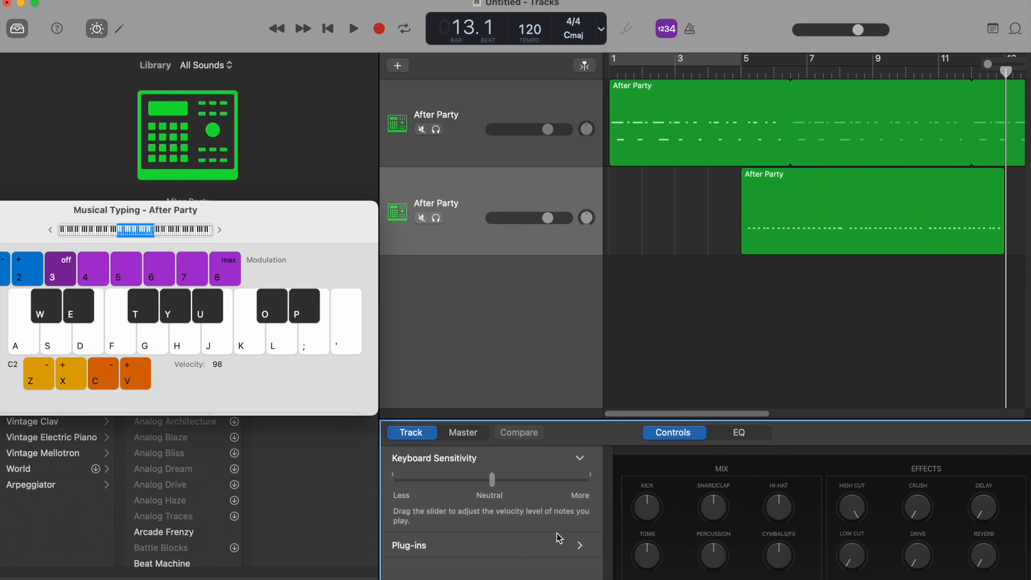
key("e")
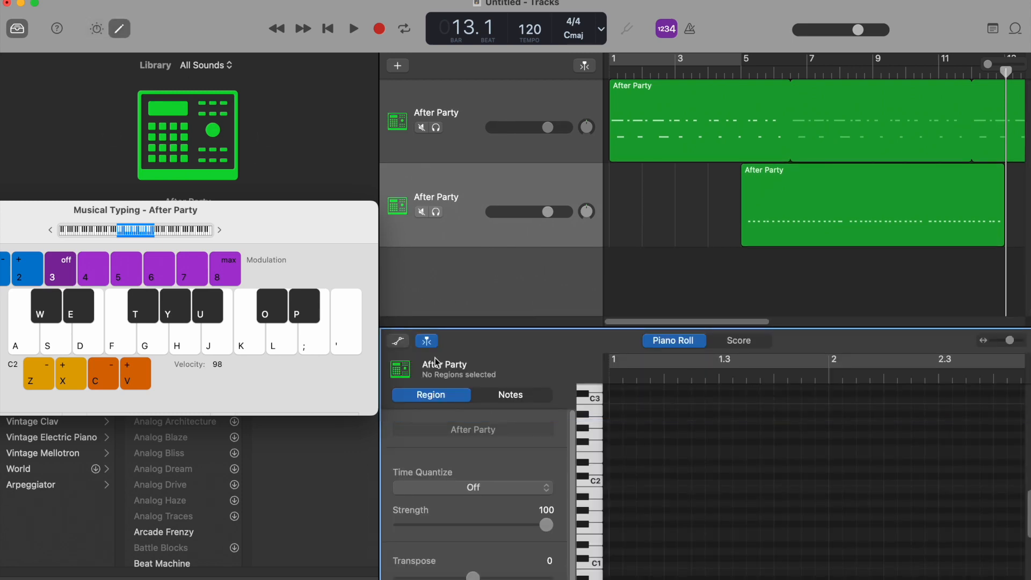
left_click(117, 31)
left_click(117, 31)
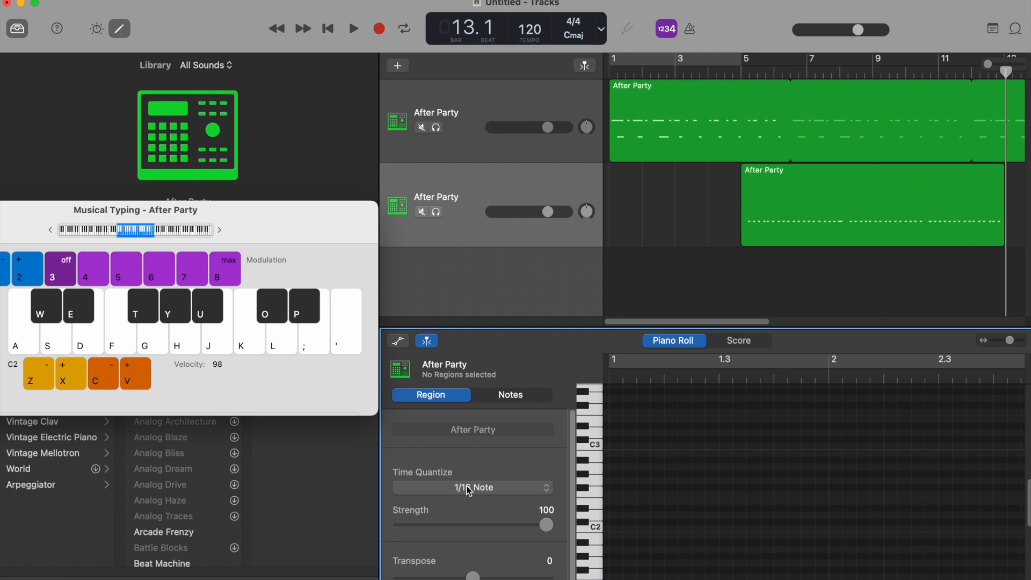
Set the region Time Quantize to 1/8 Note on the second After Party track with no region selected
left_click(500, 489)
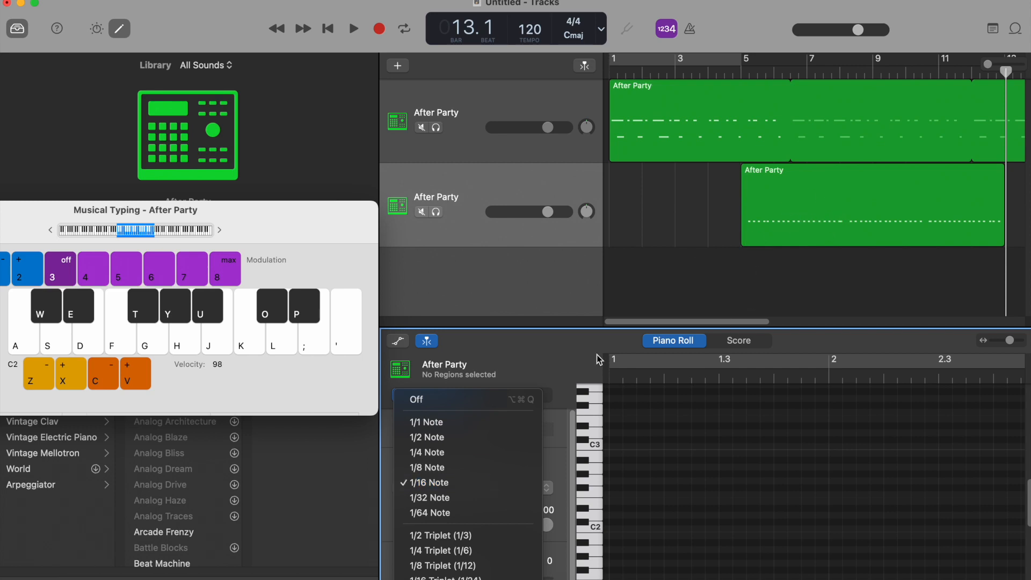
left_click(460, 482)
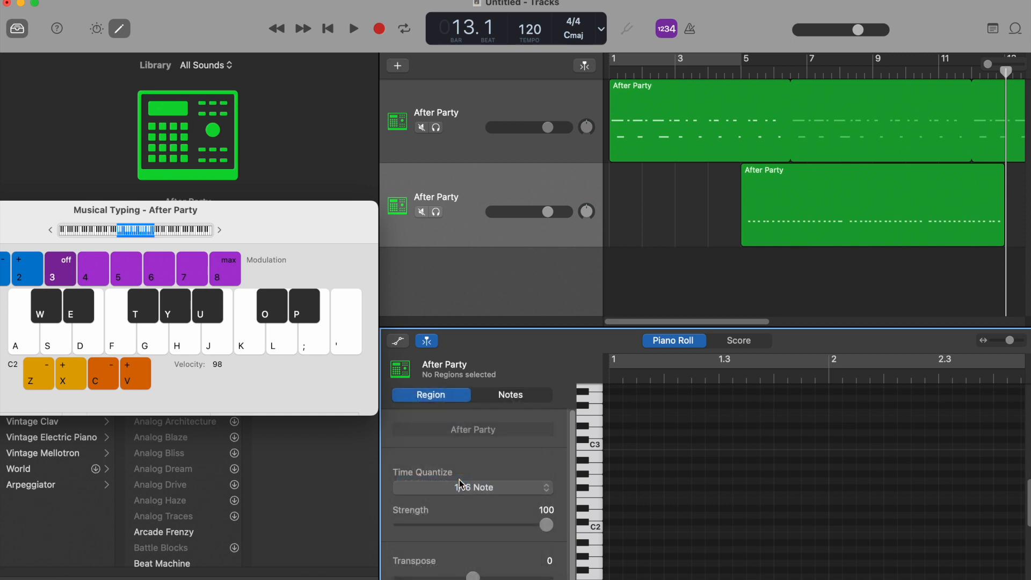
left_click(460, 483)
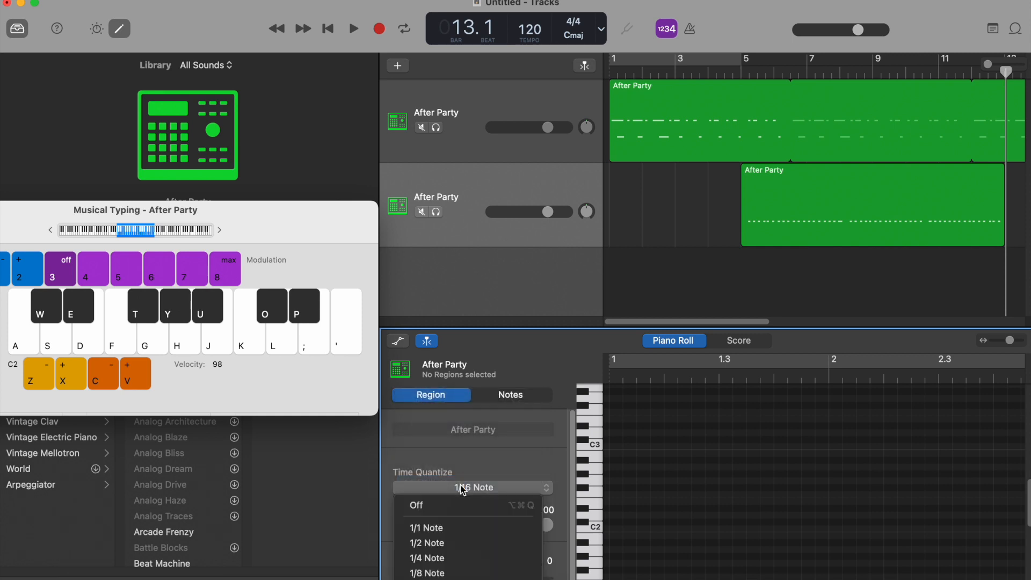
left_click(449, 572)
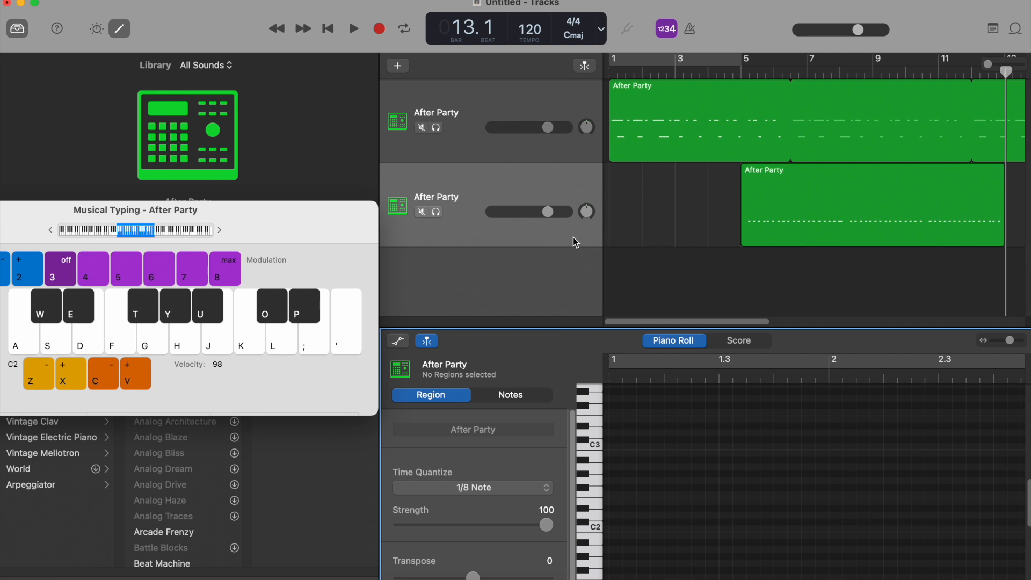
scroll(573, 364, "down", 1)
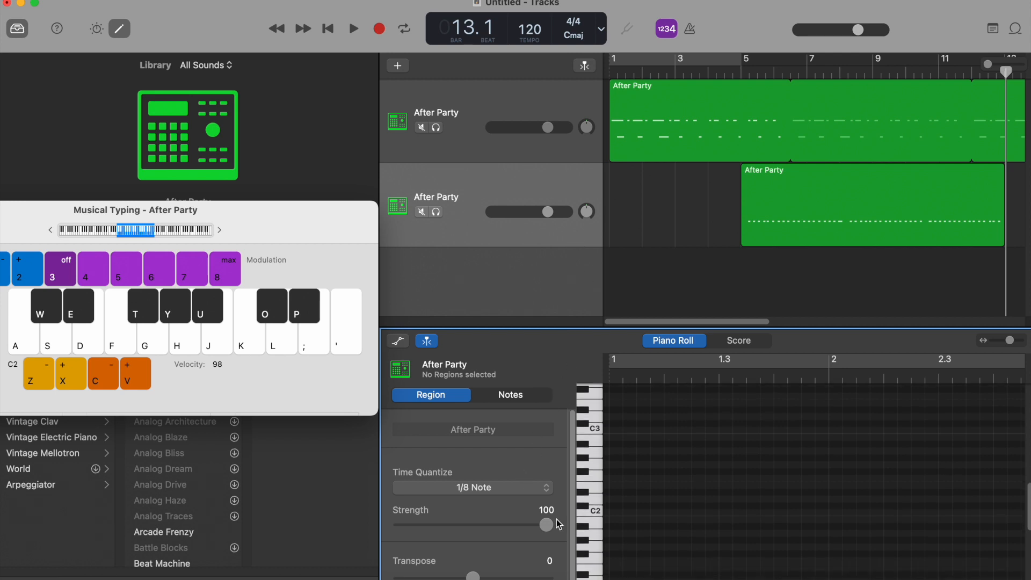
Quantize all notes of the second After Party region to 1/8 Note and play the result from about bar 5
key("super+a")
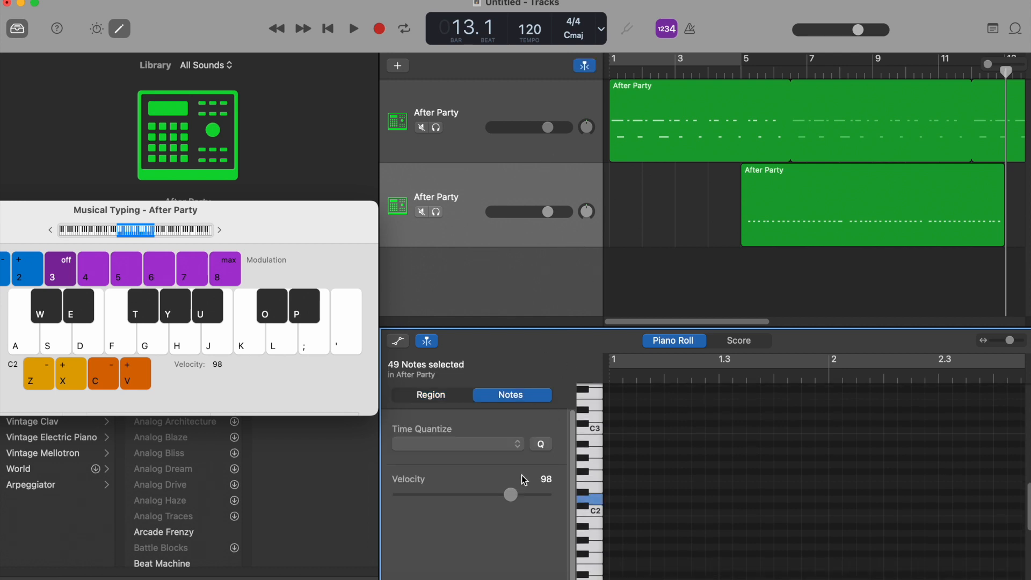
left_click(477, 449)
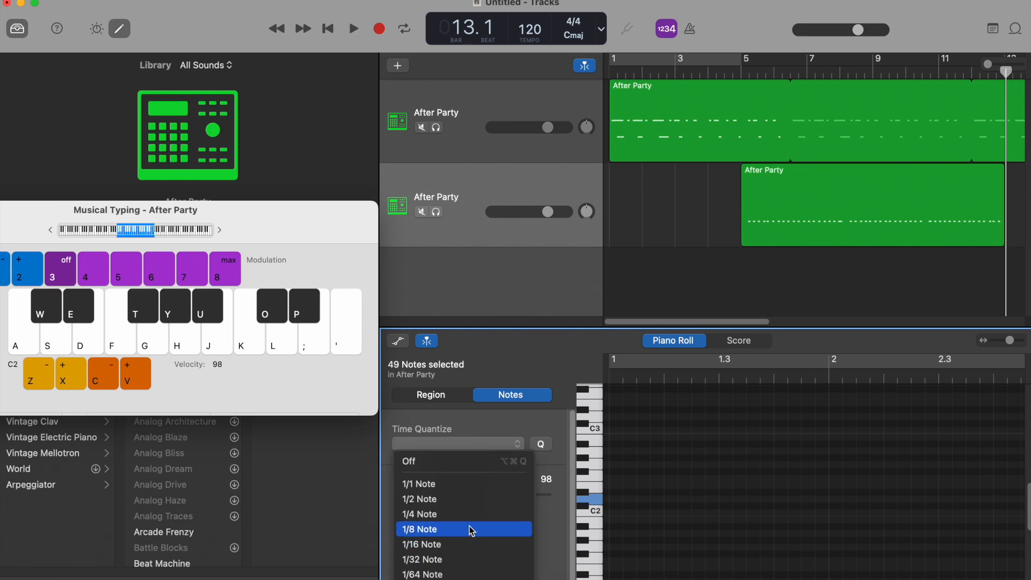
left_click(473, 530)
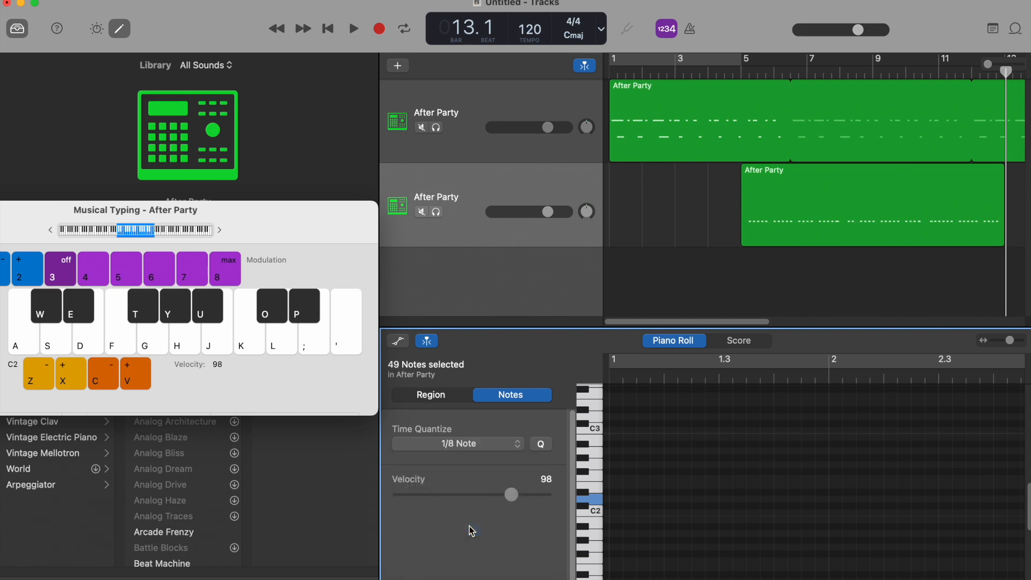
left_click(751, 73)
key("space")
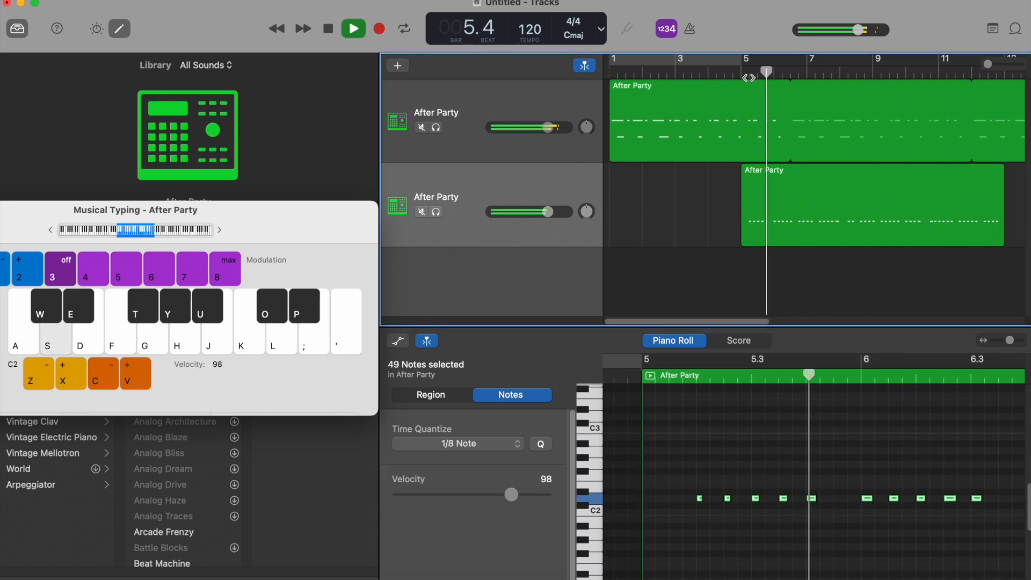
key("space")
Set the first After Party region's Time Quantize to 1/16 Note and play it from near the start
left_click(656, 105)
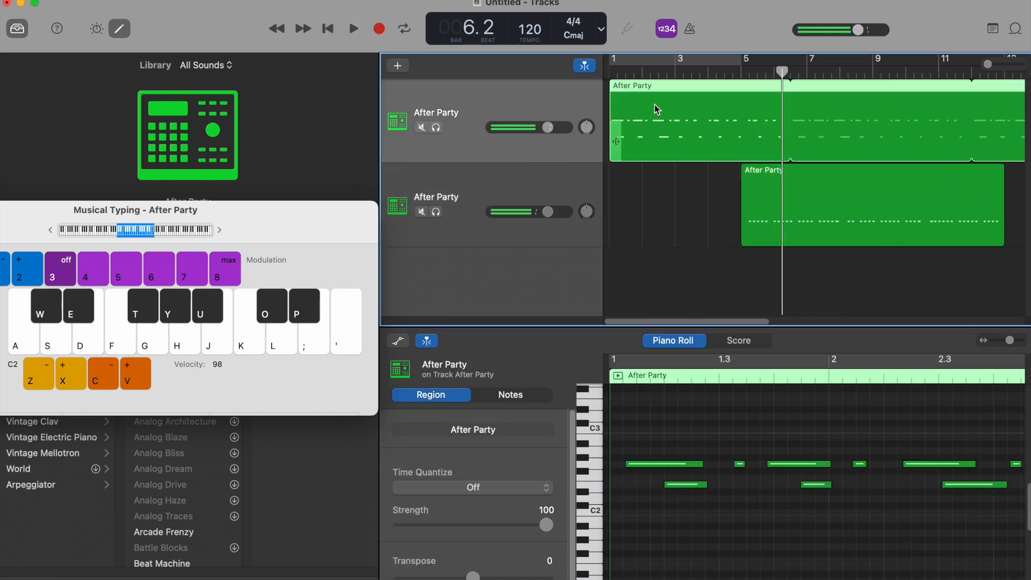
left_click(485, 490)
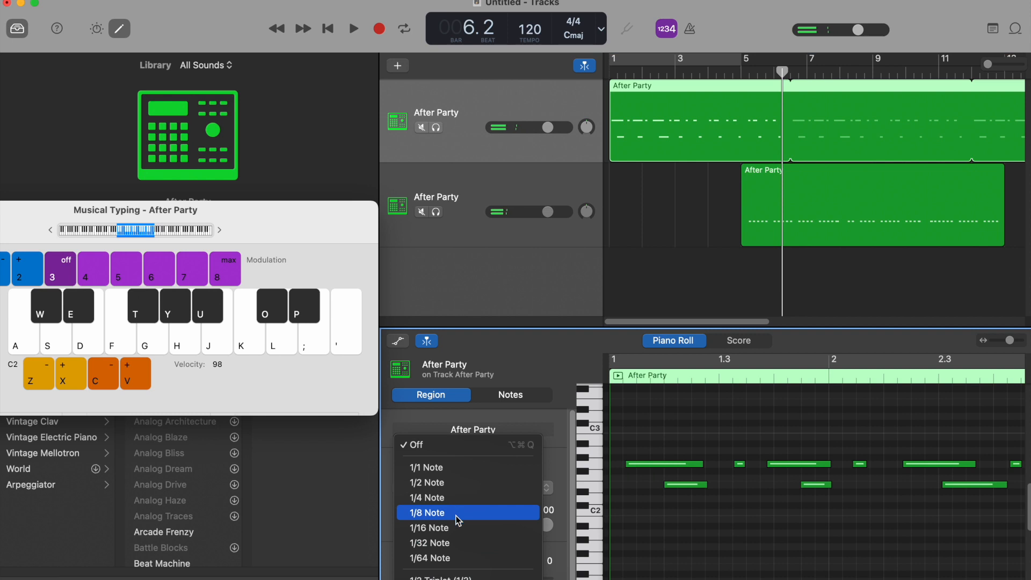
left_click(454, 529)
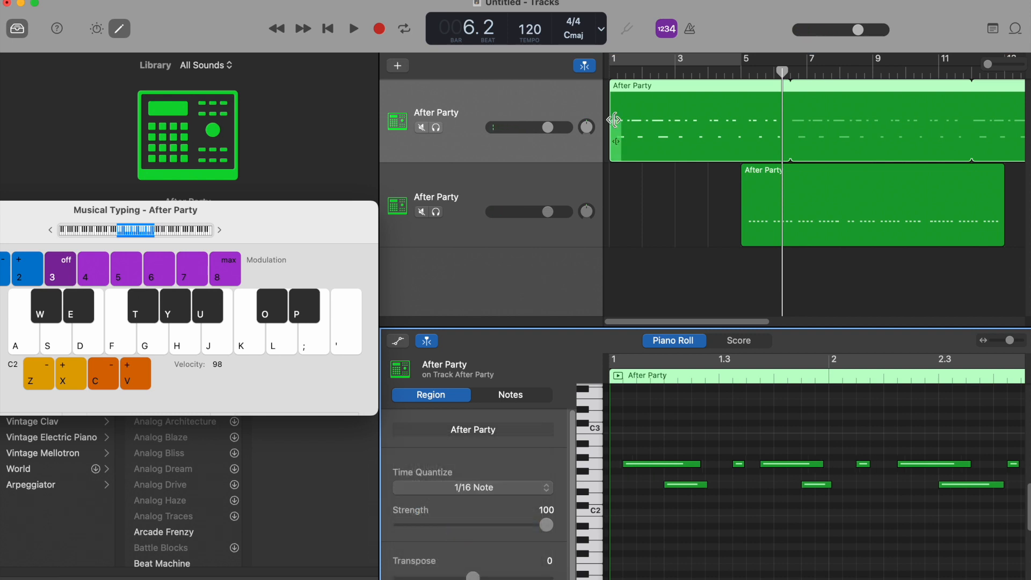
left_click(623, 71)
key("space")
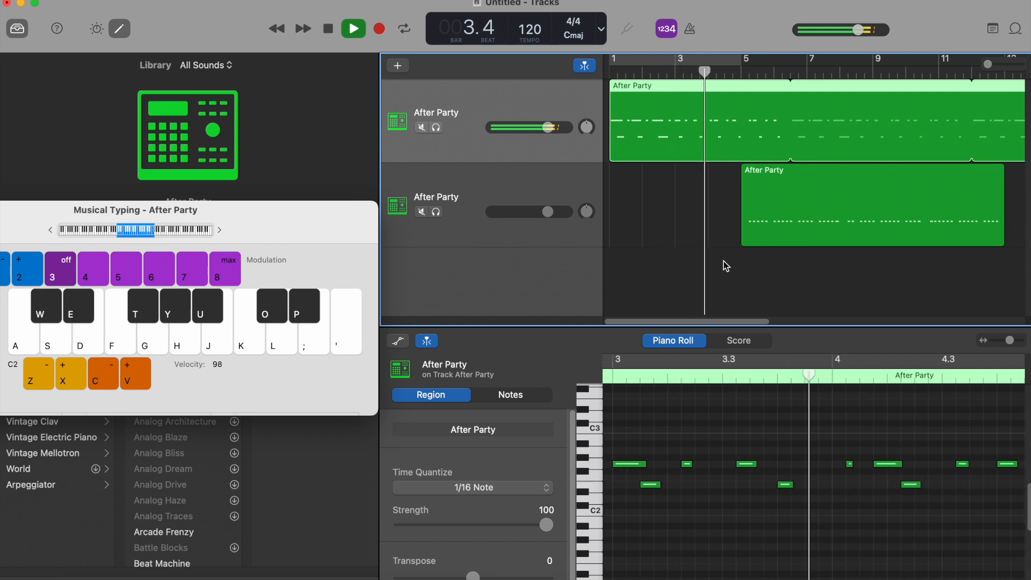
key("space")
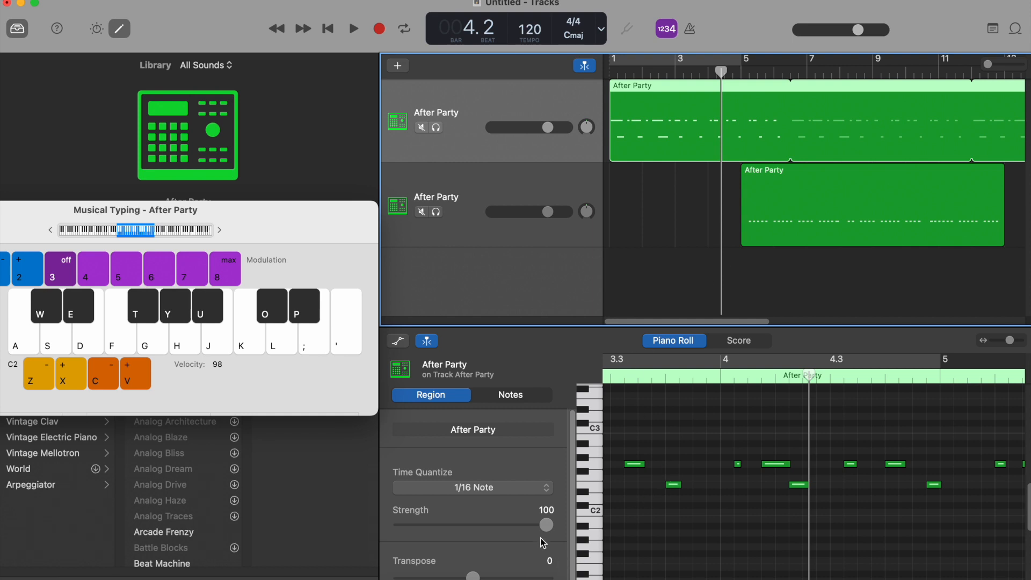
Try lowering the first region's quantize strength to about 81, and undo the strength and quantize changes
left_click_drag(548, 528, 523, 527)
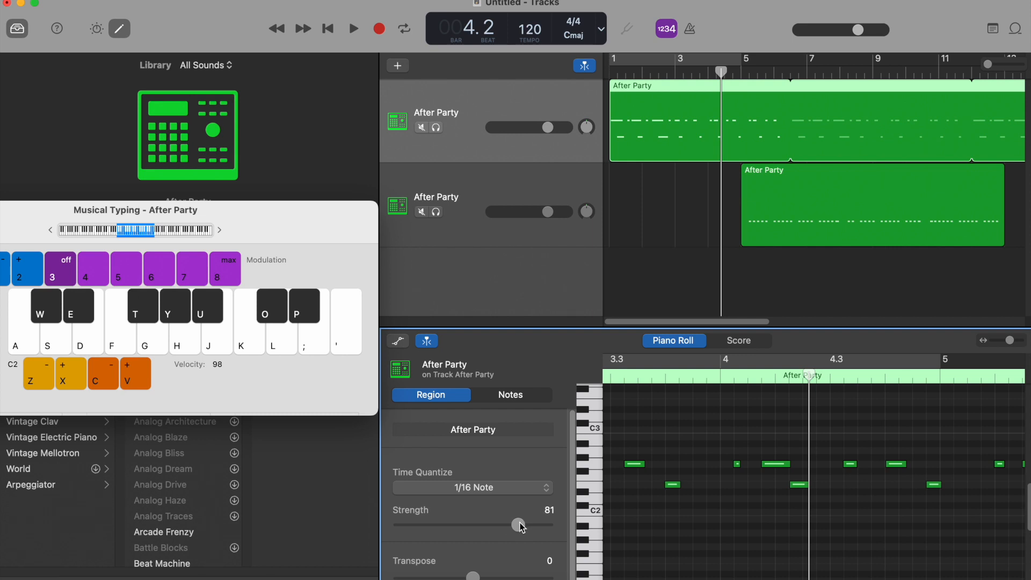
left_click_drag(521, 527, 526, 526)
key("super+z")
key("super+z")
key("super+z")
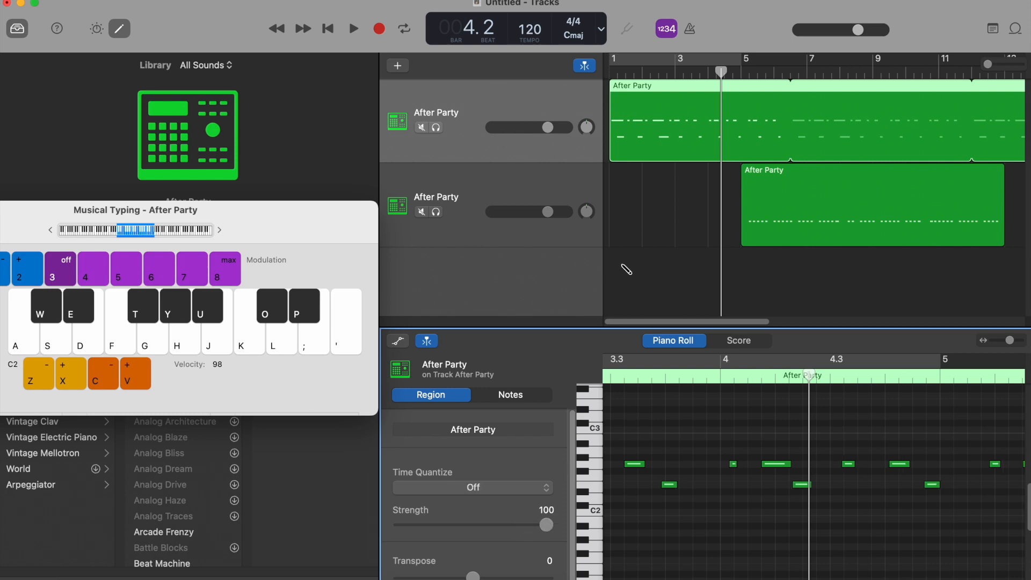
Undo back past the second After Party track's recording and redo the MIDI recording
key("super+z")
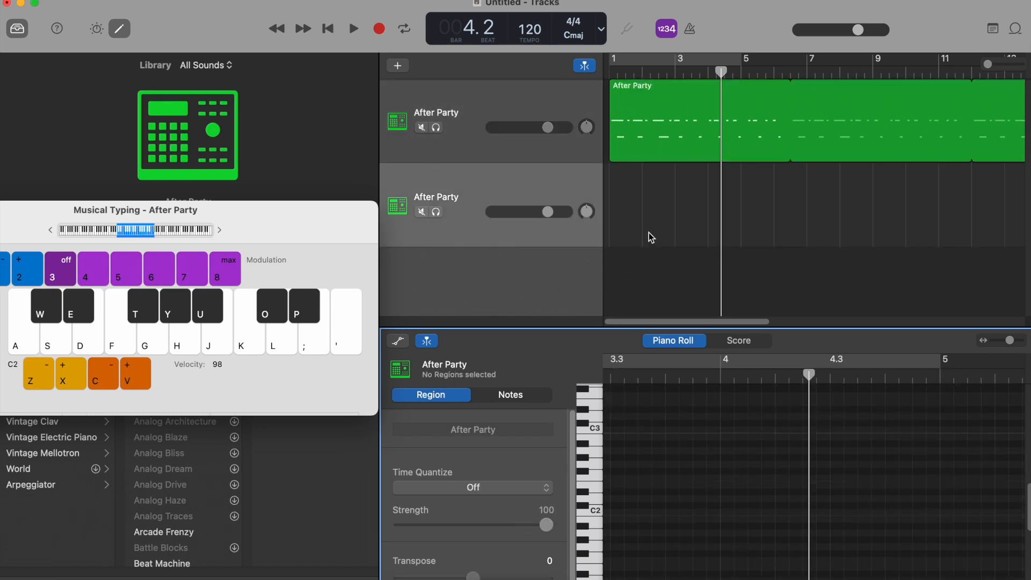
left_click(134, 0)
mouse_move(165, 1)
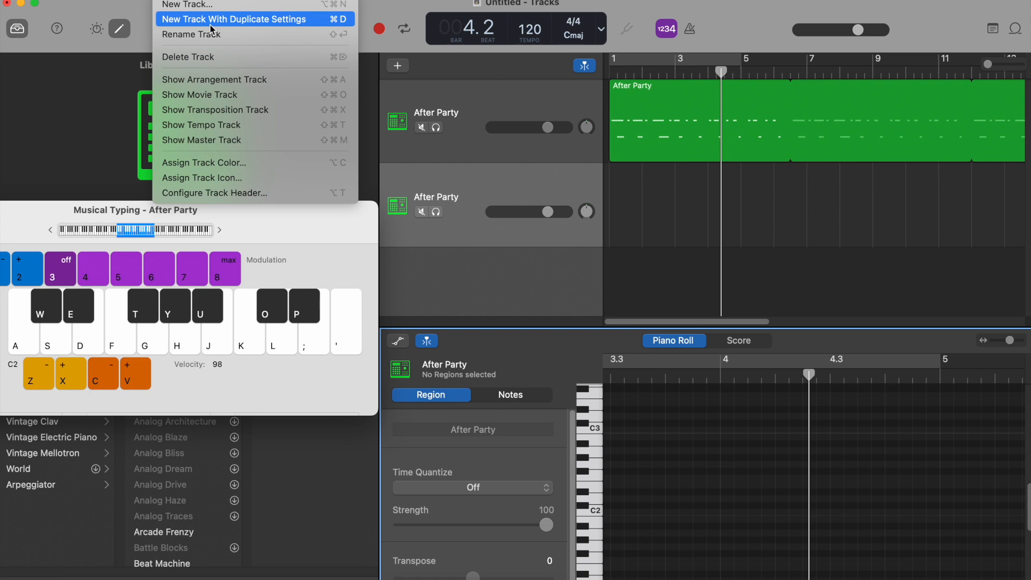
mouse_move(134, 0)
left_click(268, 9)
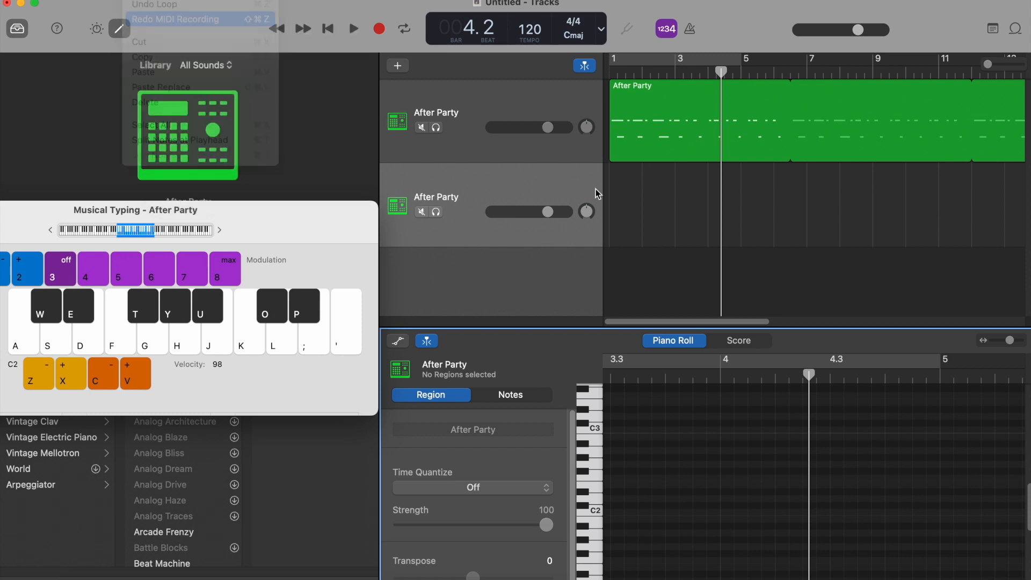
Play the second After Party region, and set its quantize Strength to 39 and its Time Quantize to 1/16 Note
key("space")
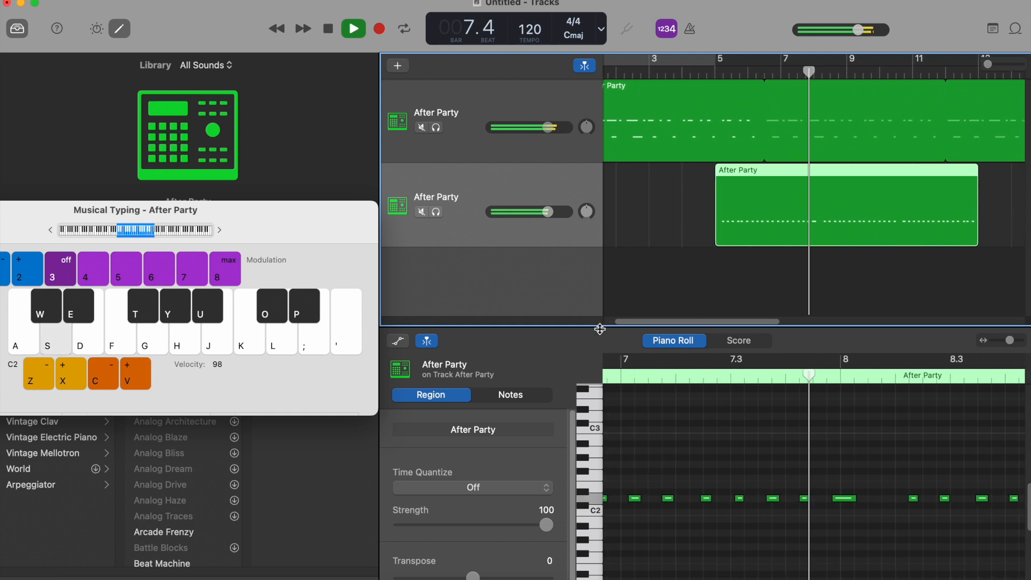
left_click_drag(547, 524, 457, 524)
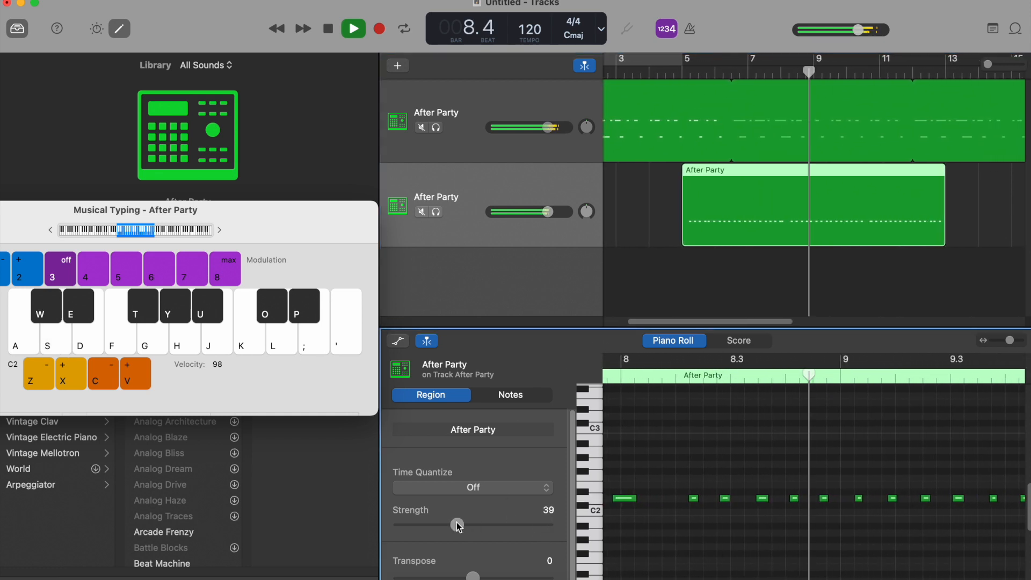
key("space")
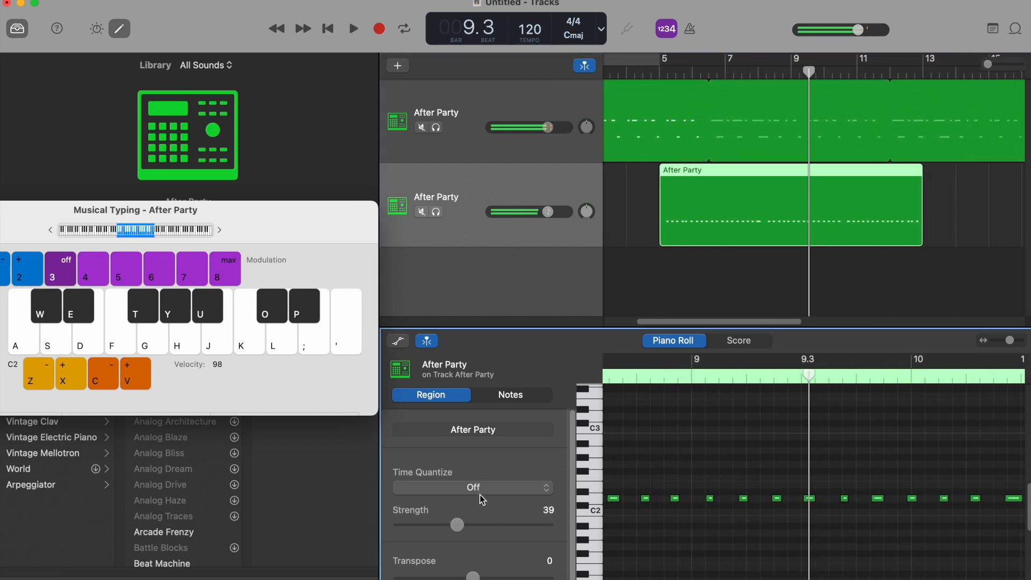
left_click(481, 489)
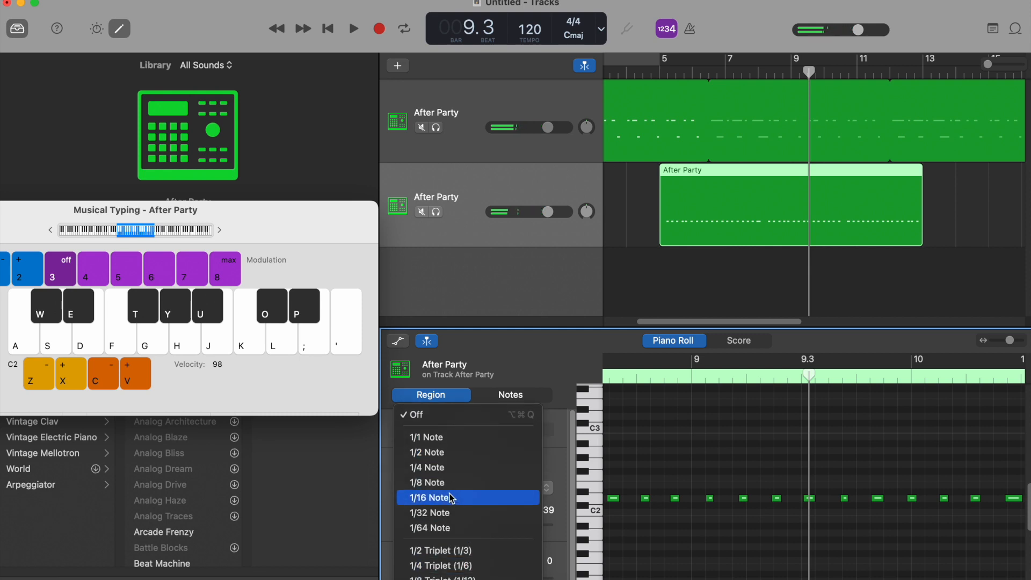
left_click(450, 498)
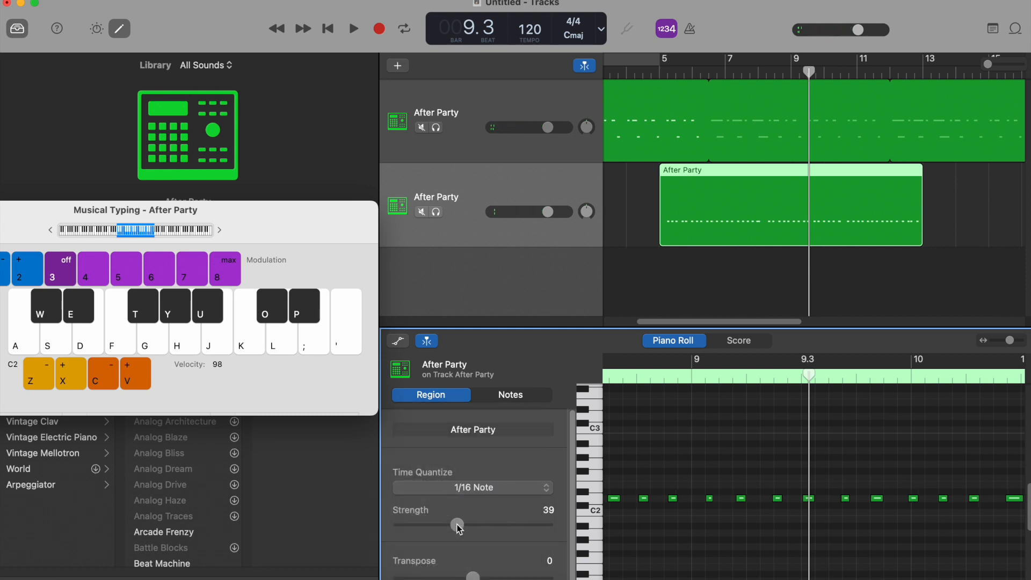
Quantize the notes of the second After Party region to 1/16 Note and play the result briefly
left_click(501, 404)
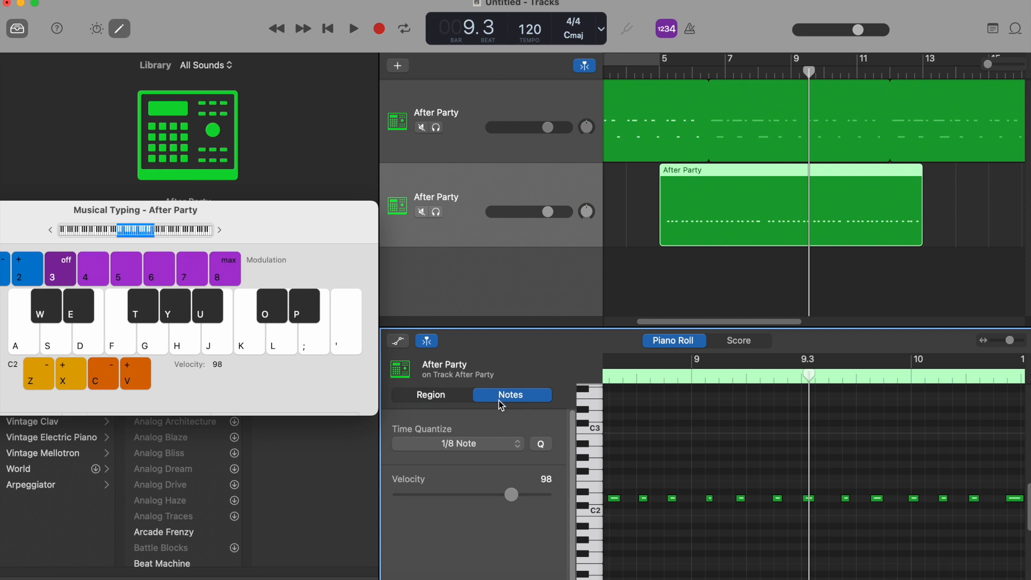
left_click(466, 444)
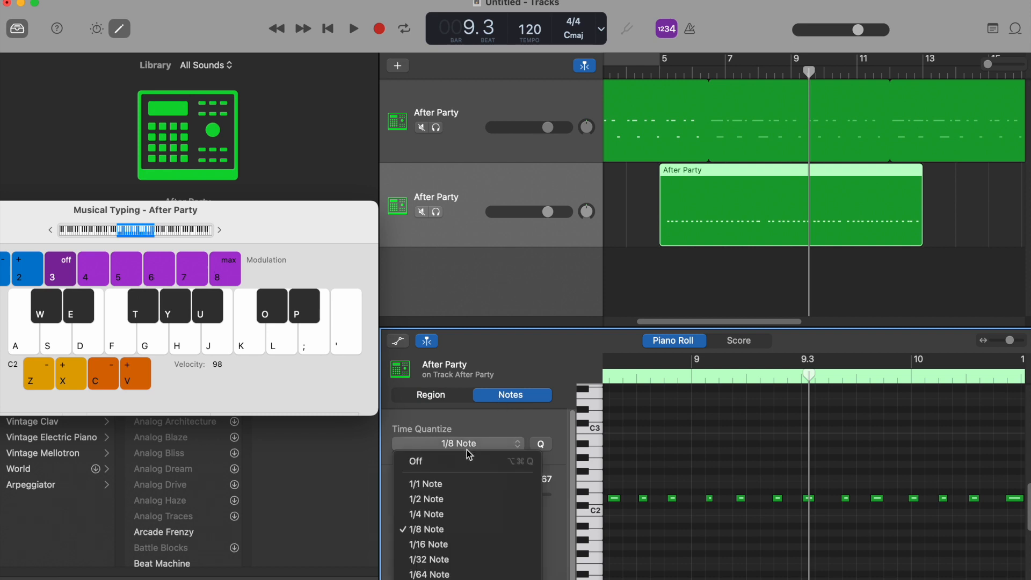
left_click(465, 544)
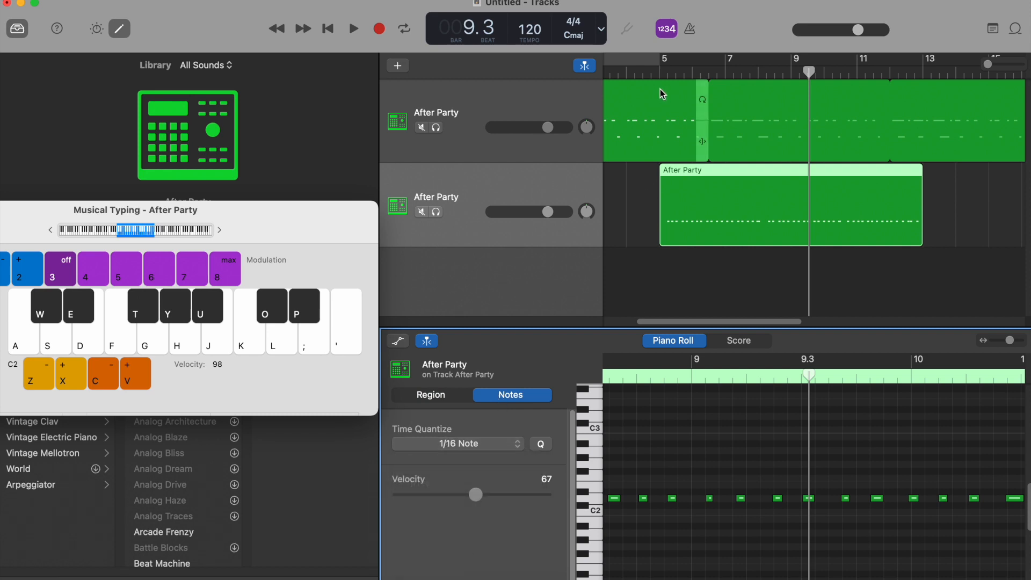
key("space")
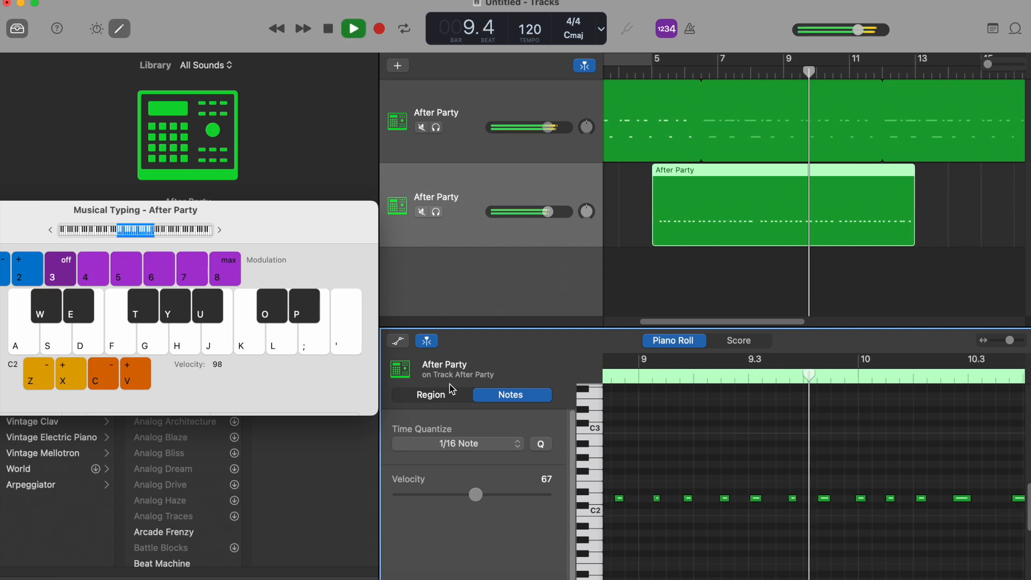
key("space")
Create a new MIDI software instrument track below the two After Party tracks
left_click(524, 293)
left_click(203, 0)
mouse_move(126, 0)
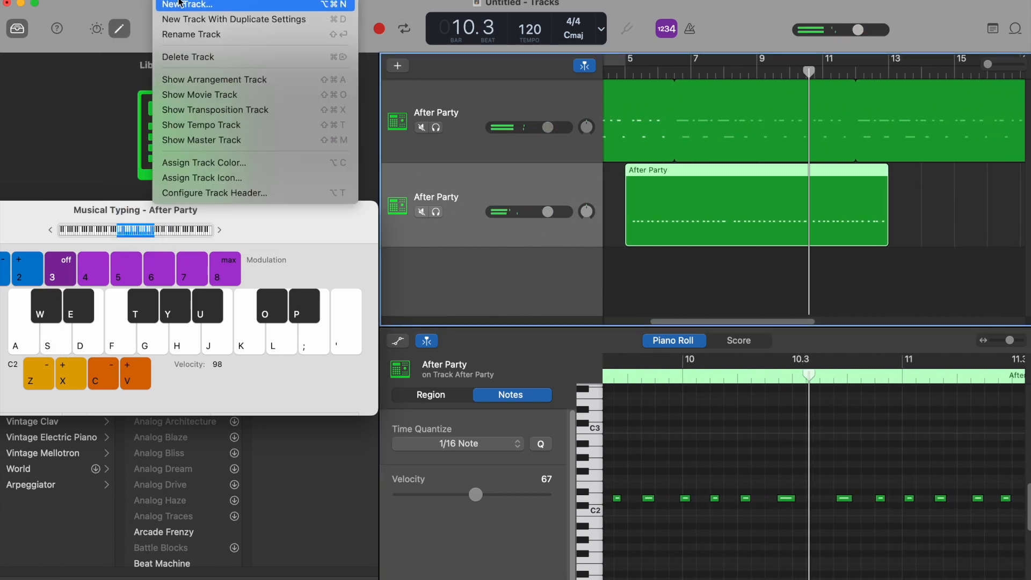
left_click(172, 7)
left_click(281, 225)
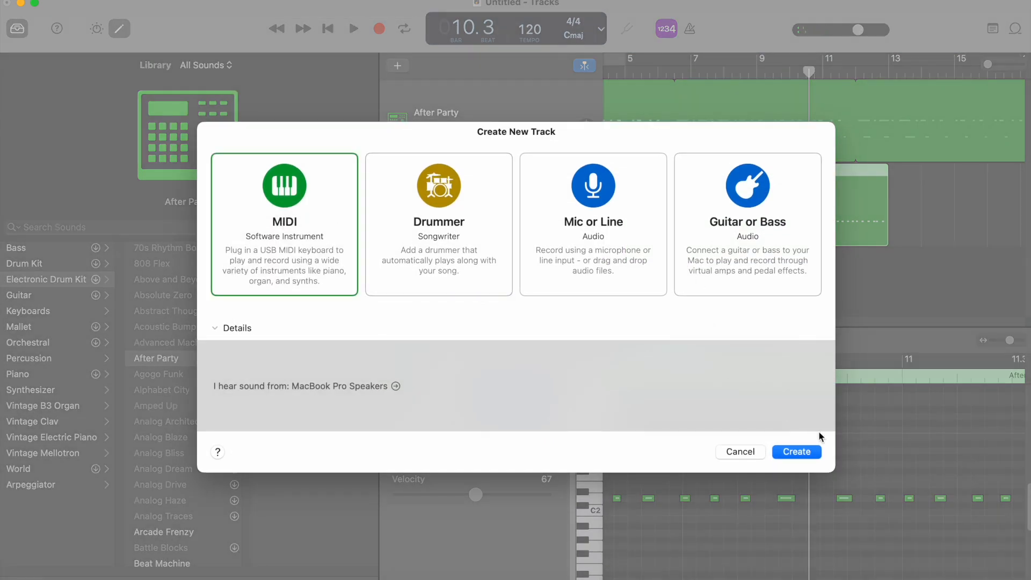
left_click(797, 452)
Load 90s Stereo Synth Bass from the Synthesizer Bass sounds onto the new track and move Musical Typing clear of the Library
key("super+k")
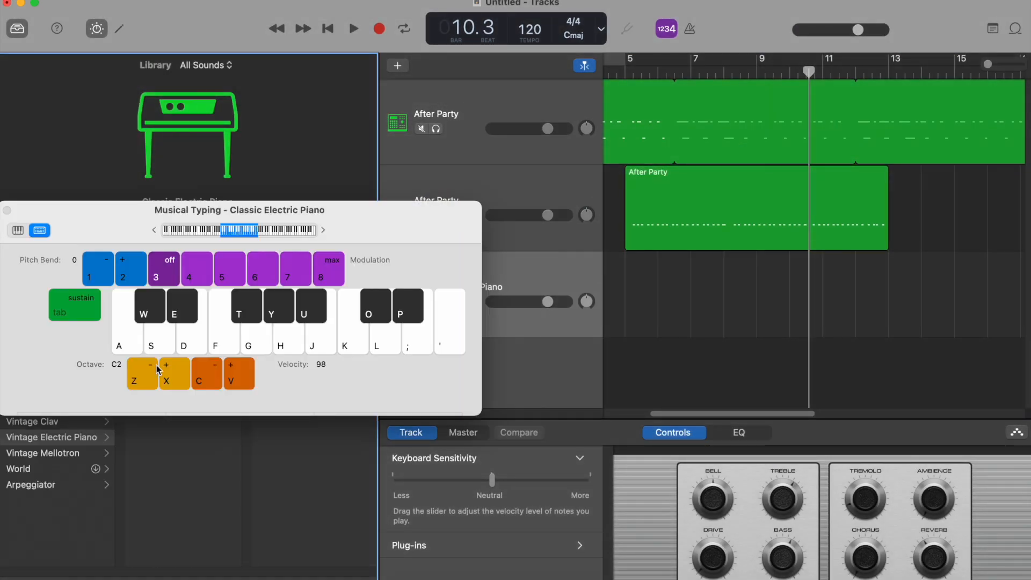
left_click_drag(100, 217, 456, 176)
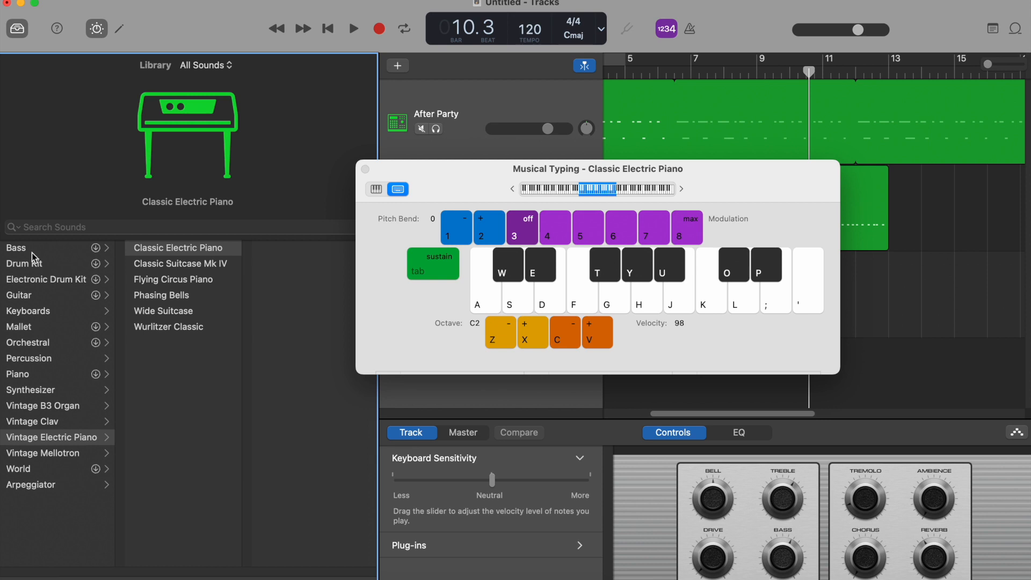
left_click(32, 250)
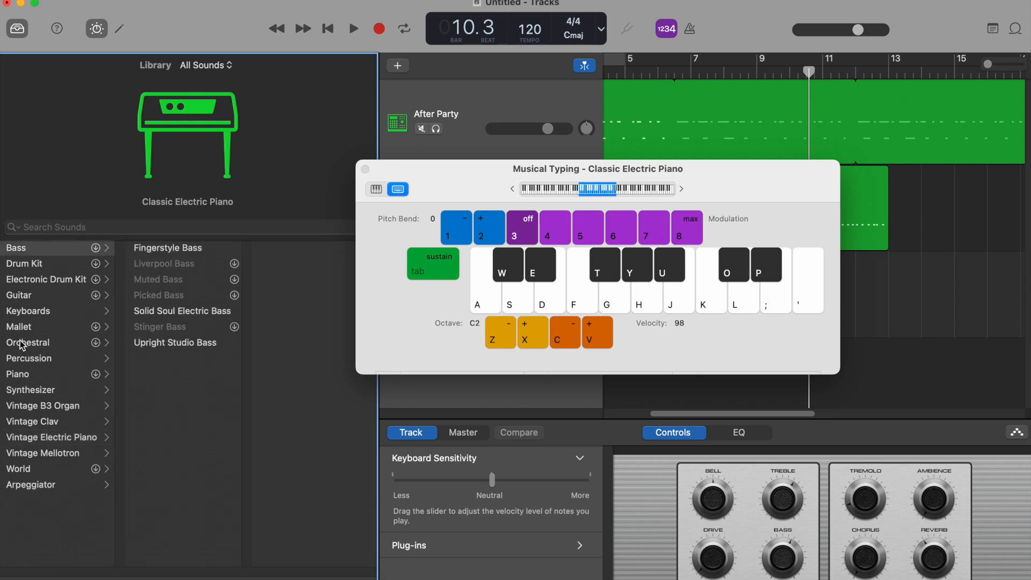
left_click(48, 395)
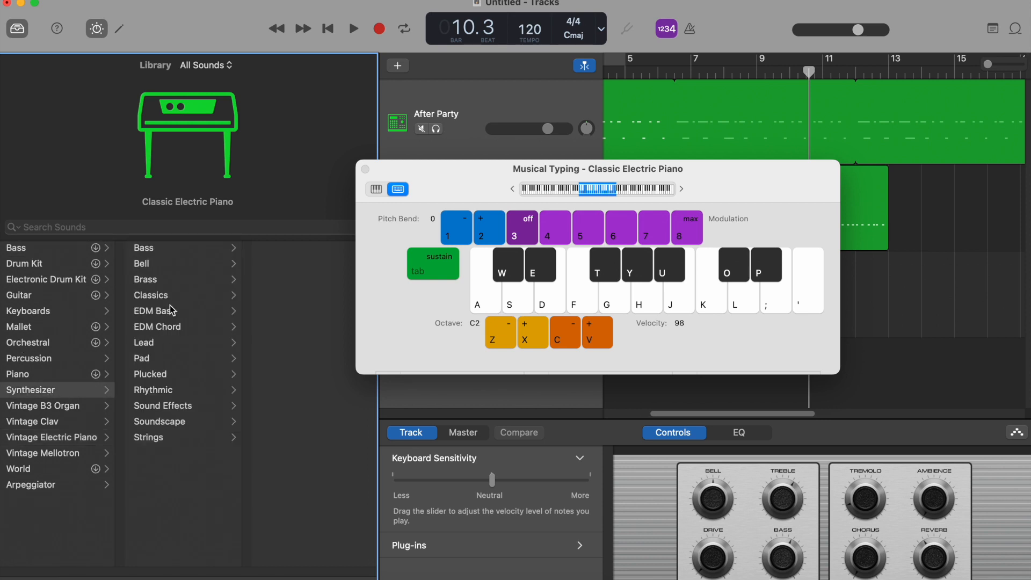
left_click(144, 248)
left_click_drag(430, 169, 177, 290)
left_click(294, 295)
left_click_drag(417, 308, 739, 322)
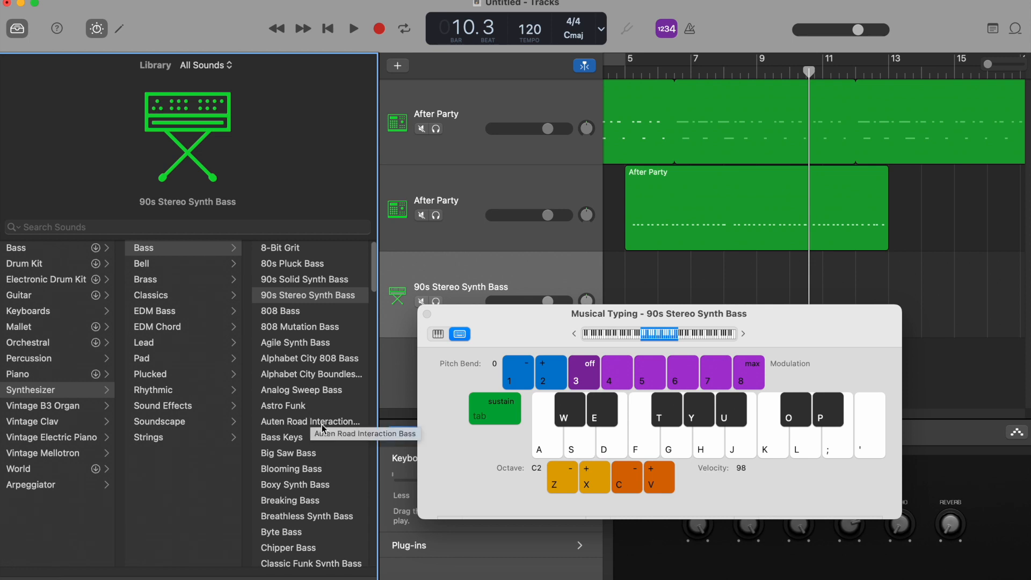
Try the Astro Funk bass sound on the new track by playing a few notes at octave C2
left_click(290, 407)
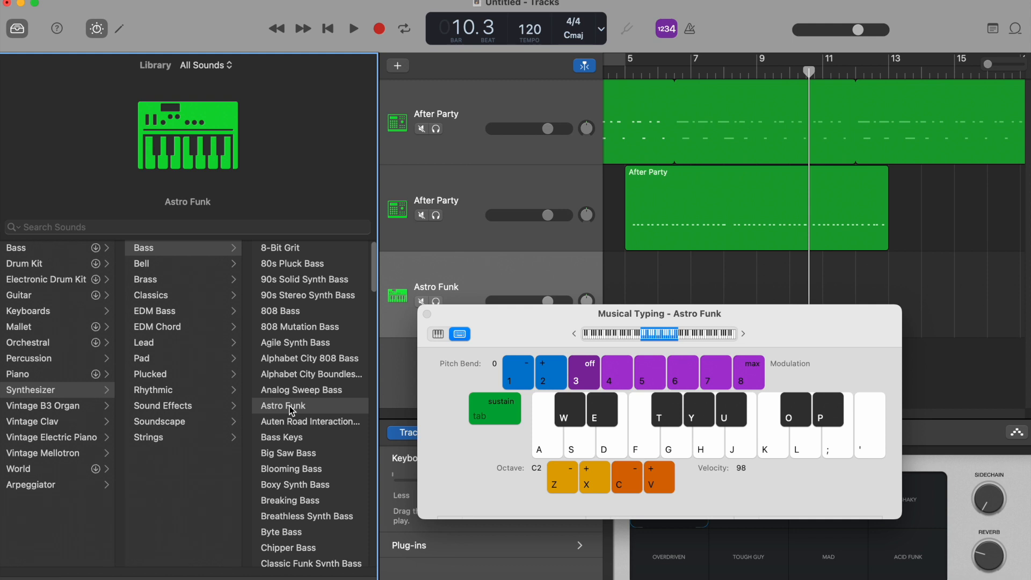
key("d")
key("g")
key("d")
key("g")
key("h")
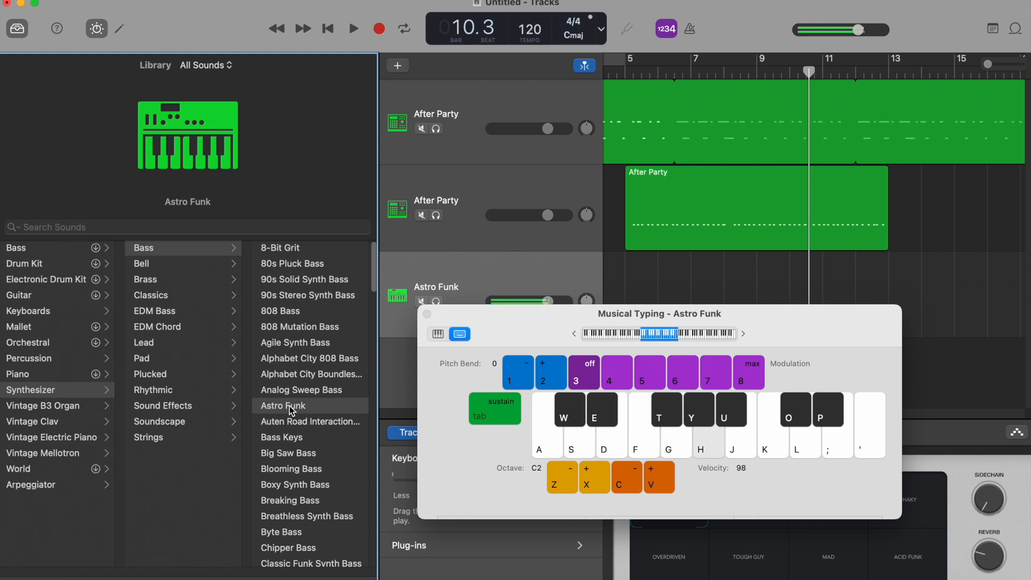
key("XF86AudioRaiseVolume")
key("f")
key("a")
key("s")
key("d")
key("f")
key("h")
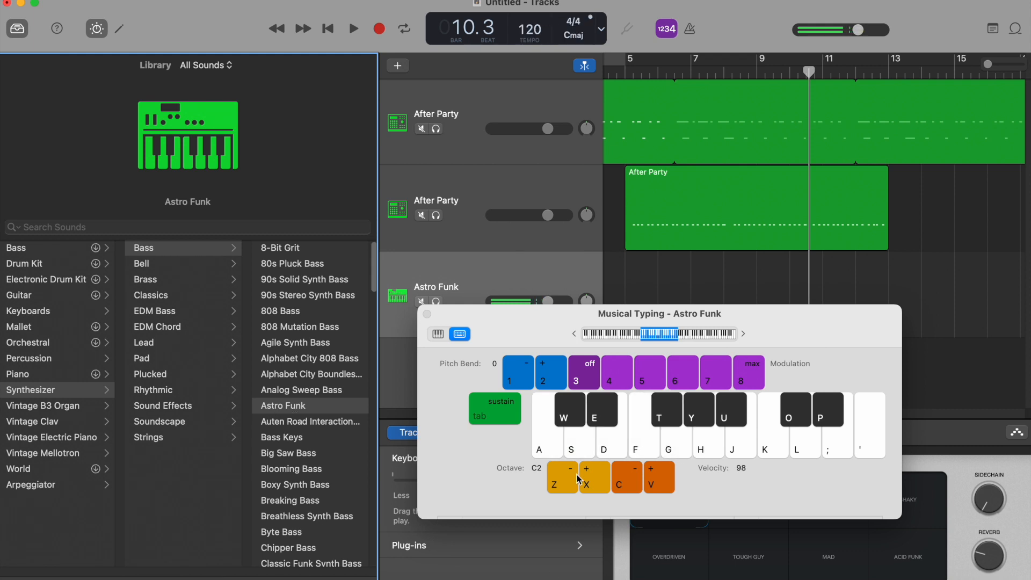
Raise the Musical Typing octave to C3 and play a few notes to hear the higher range
left_click(589, 486)
key("d")
key("f")
key("h")
key("j")
key("f")
key("j")
key("g")
Switch the new track's sound to Boxy Synth Bass and audition it with a short run of notes
scroll(293, 505, "down", 2)
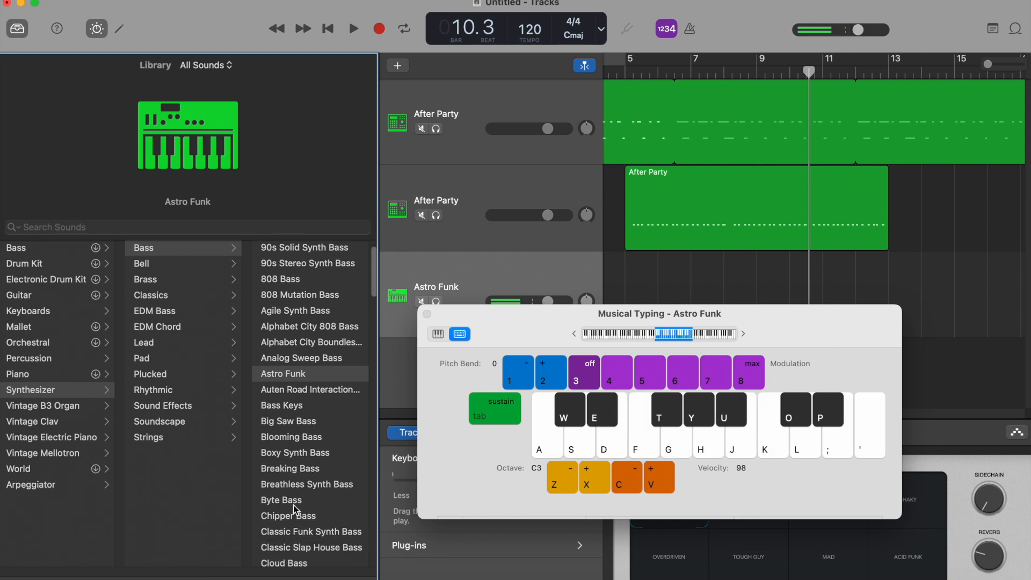
left_click(311, 456)
key("g")
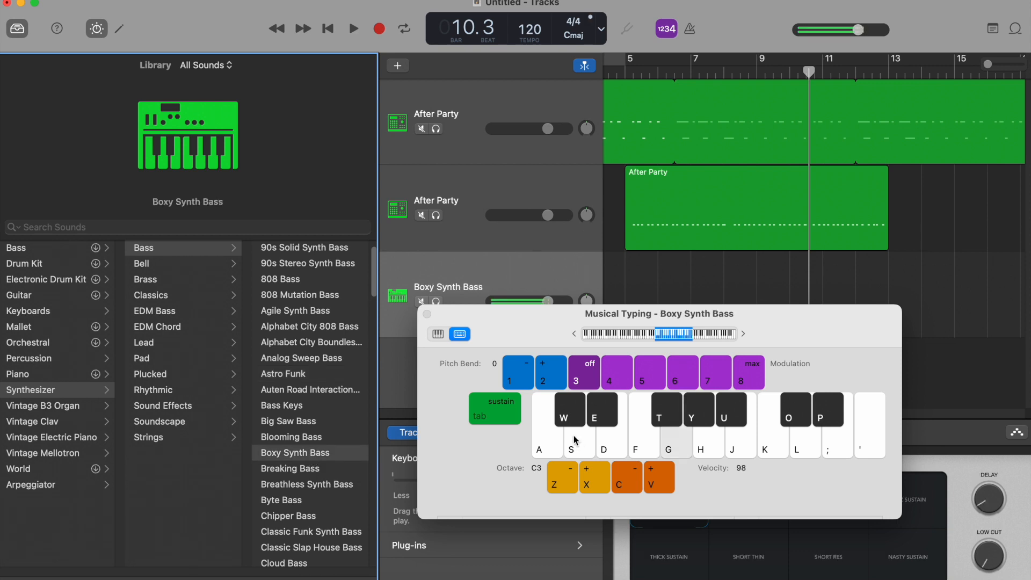
key("f")
key("d")
key("f")
key("g")
key("f")
key("d")
key("f")
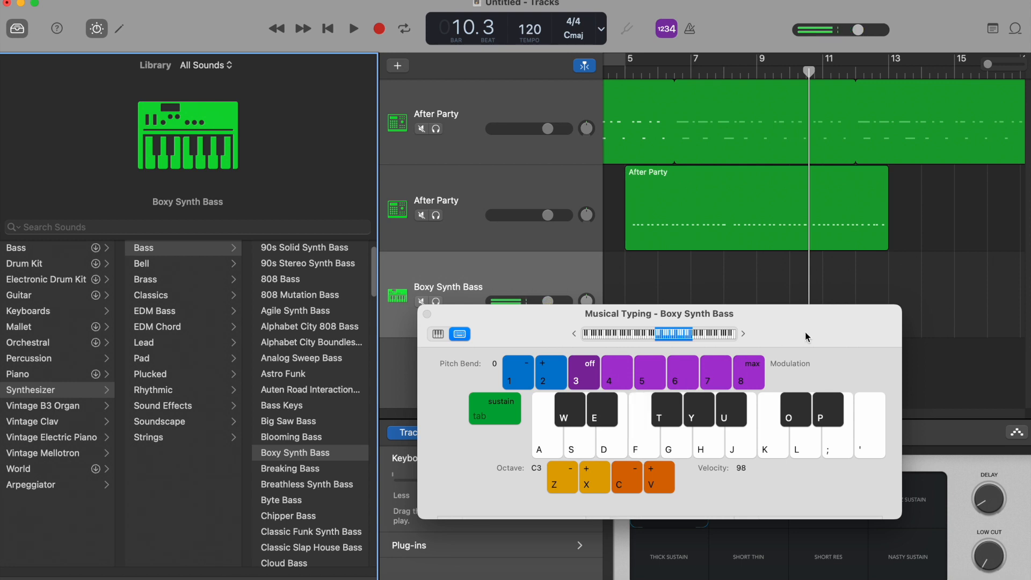
Rehearse a bass phrase with Boxy Synth Bass at octave C3 before recording
key("f")
key("s")
key("j")
key("k")
key("g")
key("j")
key("k")
key("g")
key("f")
key("d")
key("g")
key("j")
key("k")
key("j")
key("g")
key("d")
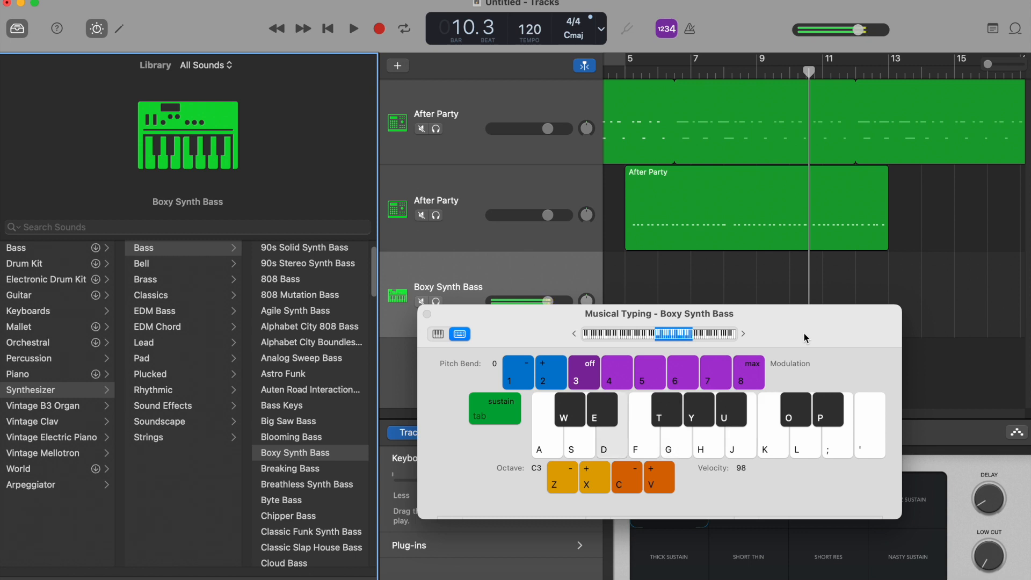
Move Musical Typing away from the tracks area and return the playhead to the start of the project
left_click_drag(804, 333, 387, 323)
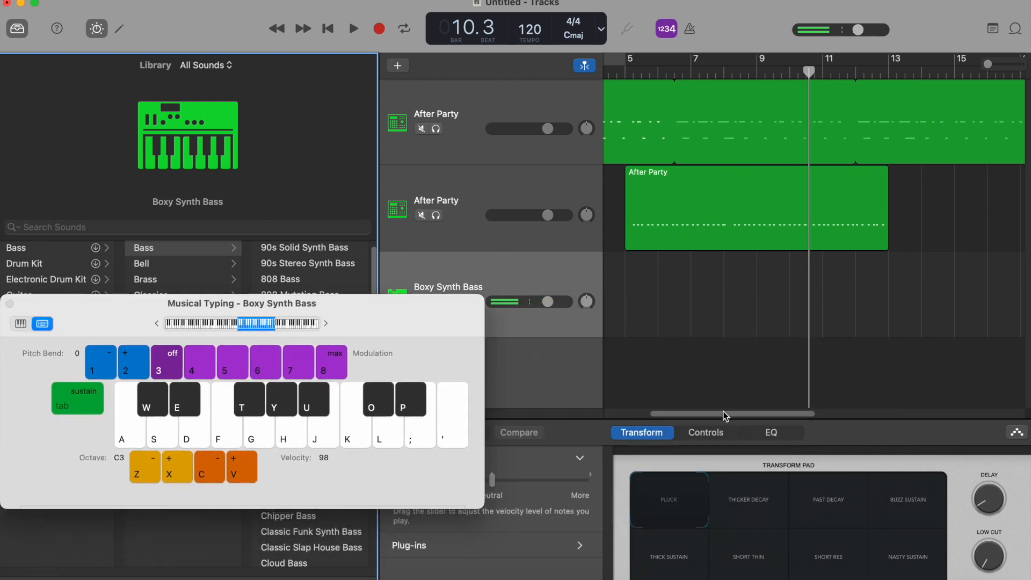
left_click_drag(725, 417, 569, 374)
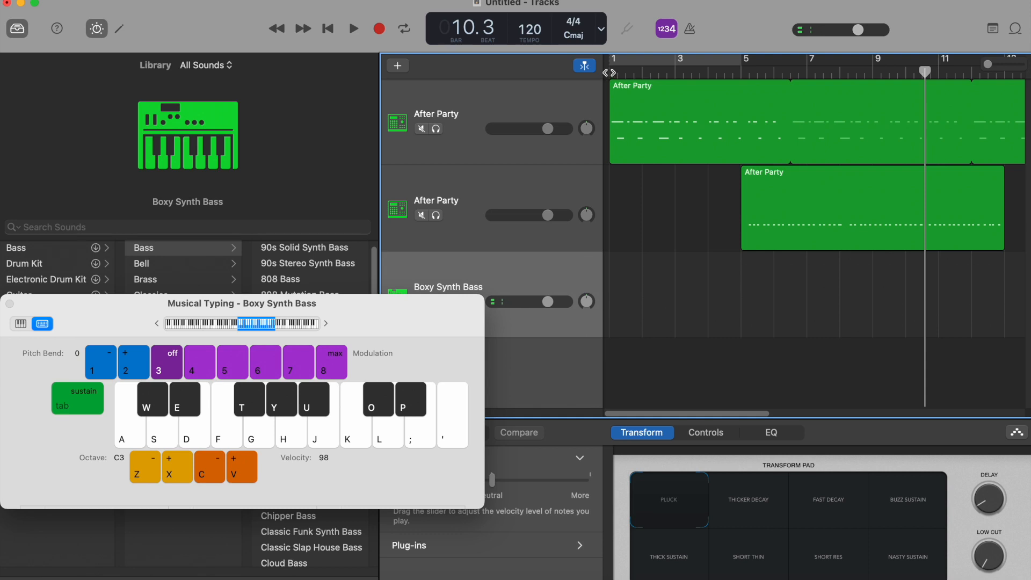
key("Return")
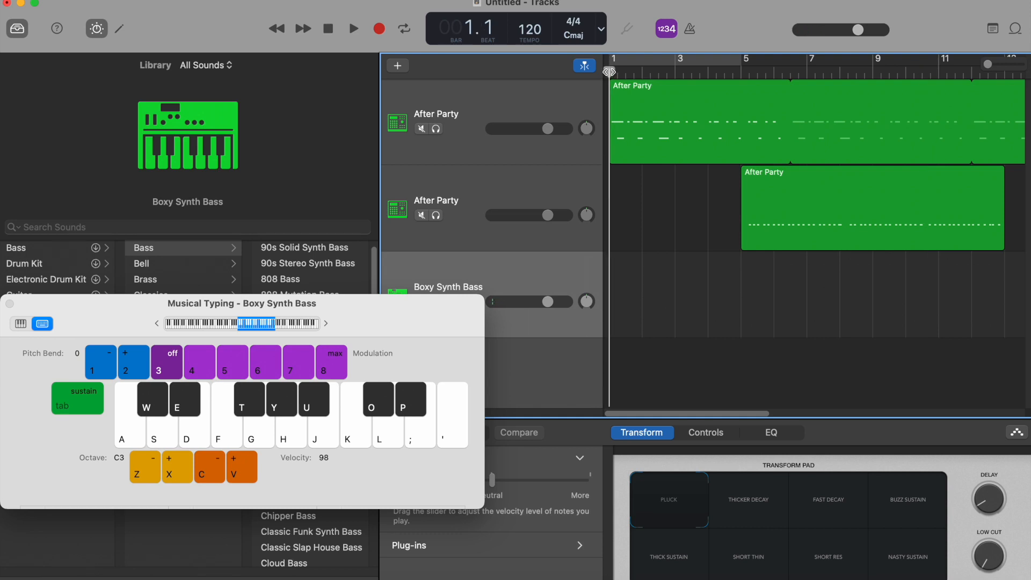
Record the Boxy Synth Bass track from bar 1, repeating the Musical Typing phrase G, J, K, D, G, J from bar 5 until just after bar 12
left_click(379, 29)
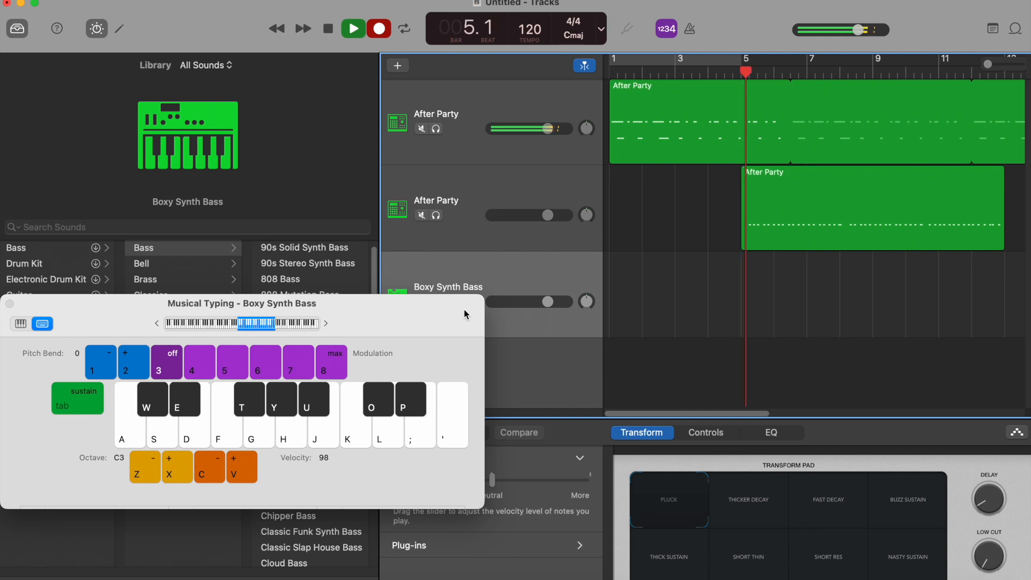
key("g")
key("j")
key("k")
key("d")
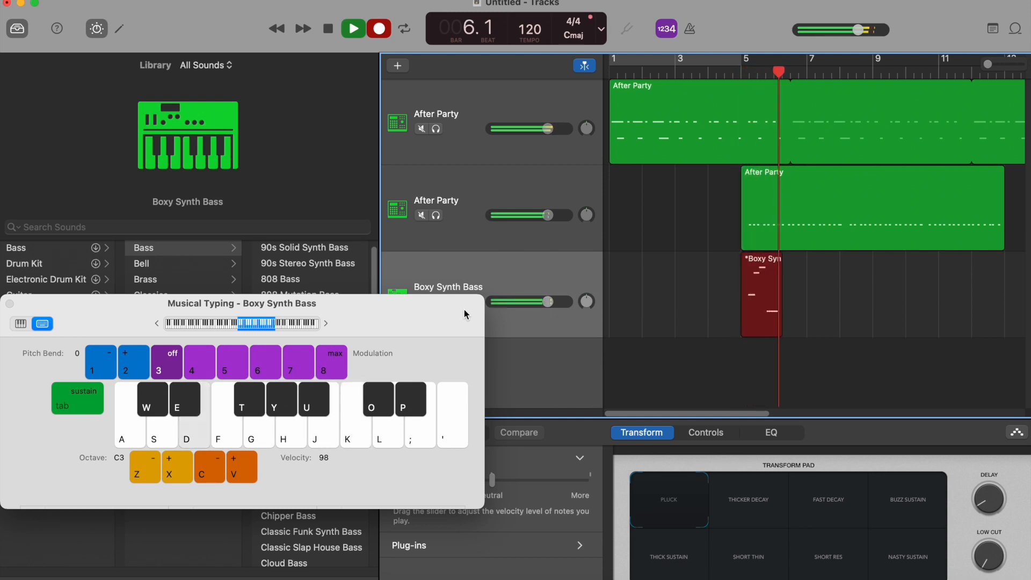
key("g")
key("j")
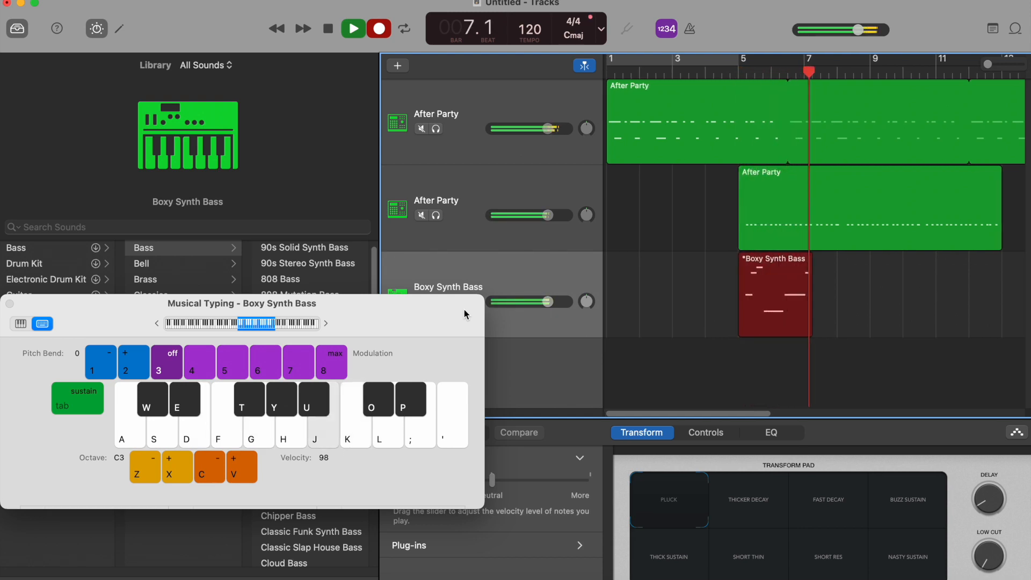
key("g")
key("j")
key("k")
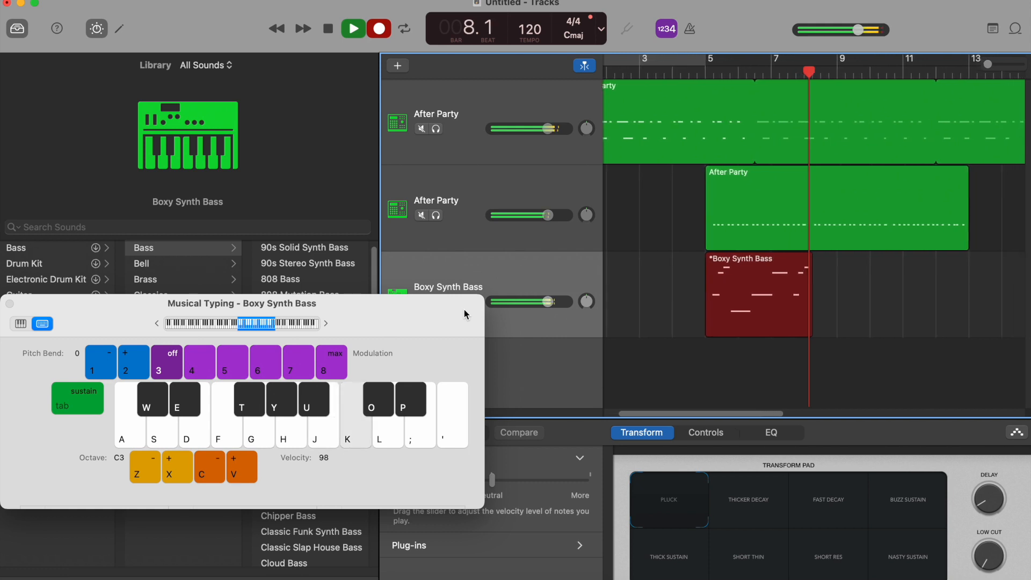
key("d")
key("g")
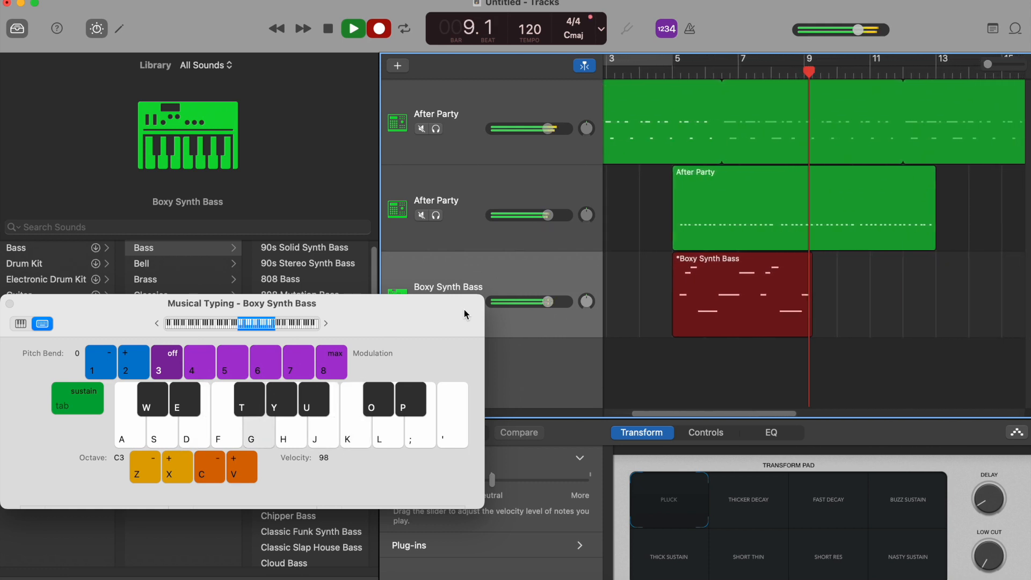
key("j")
key("g")
key("j")
key("k")
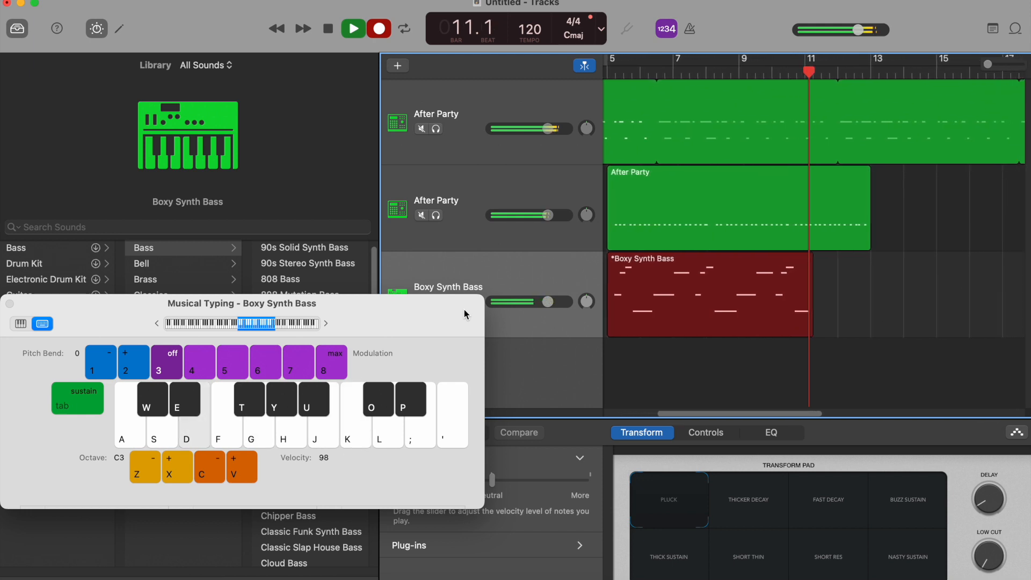
key("g")
key("j")
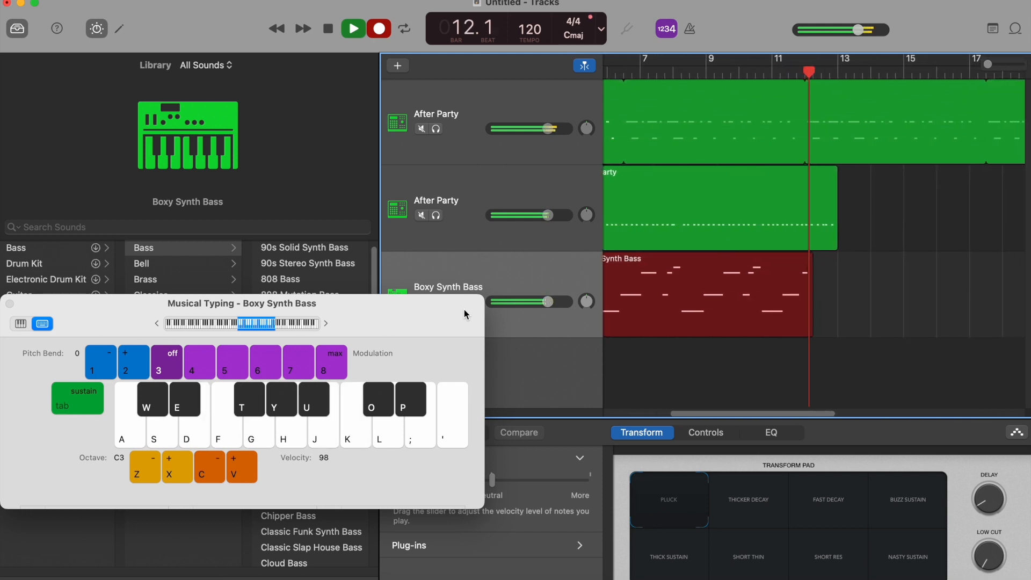
key("space")
Loop the recorded Boxy Synth Bass region beyond its end at bar 13
scroll(799, 421, "left", 5)
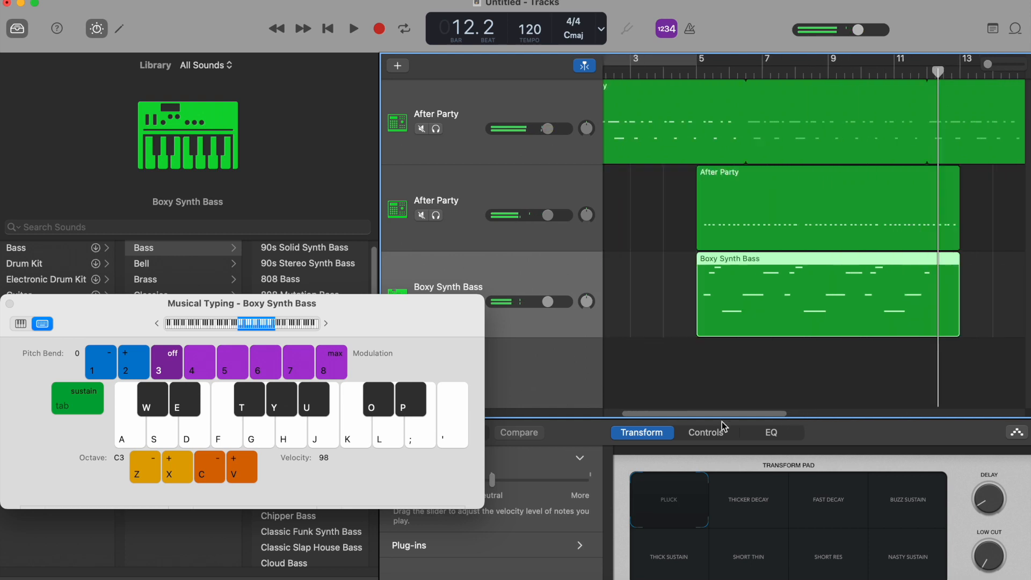
left_click_drag(950, 267, 960, 384)
scroll(956, 398, "left", 20)
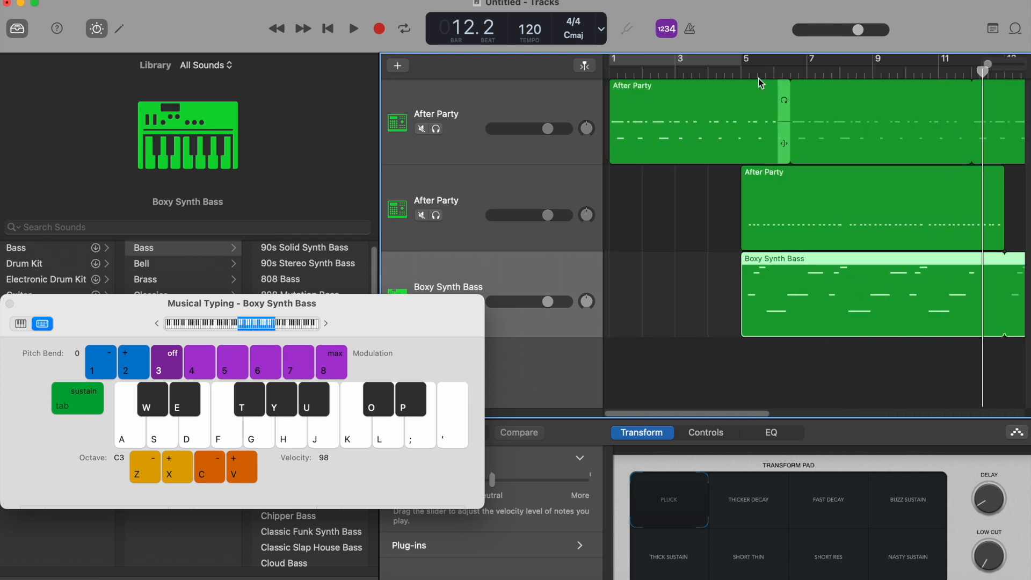
Play back the layered drum and bass tracks from just after bar 5 for a few bars
left_click(758, 72)
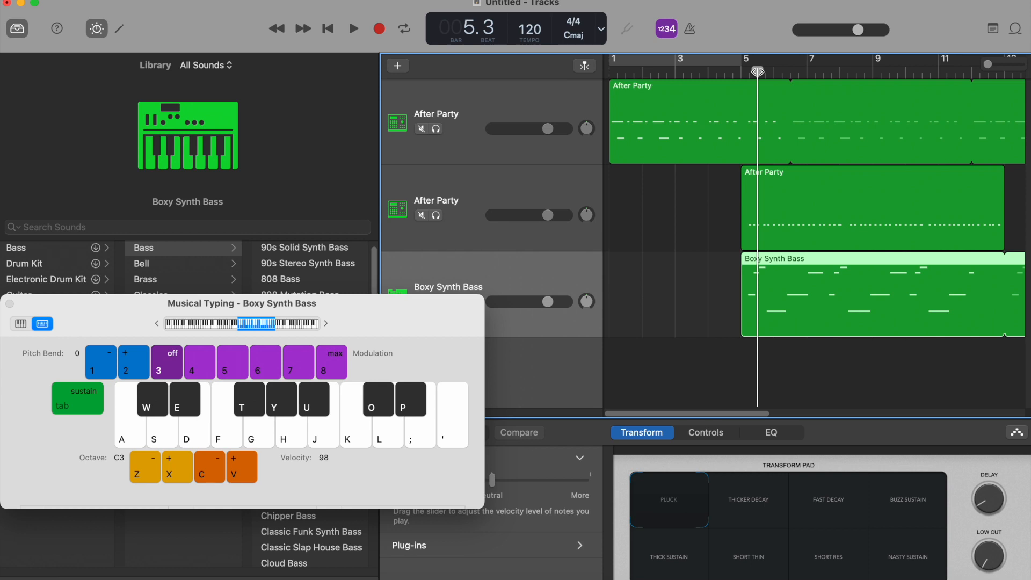
key("space")
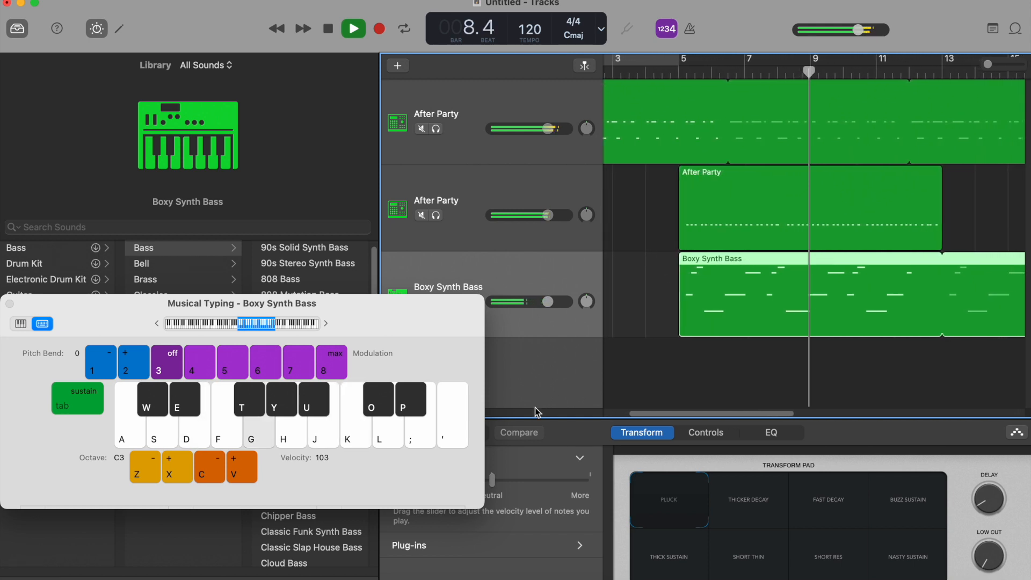
key("space")
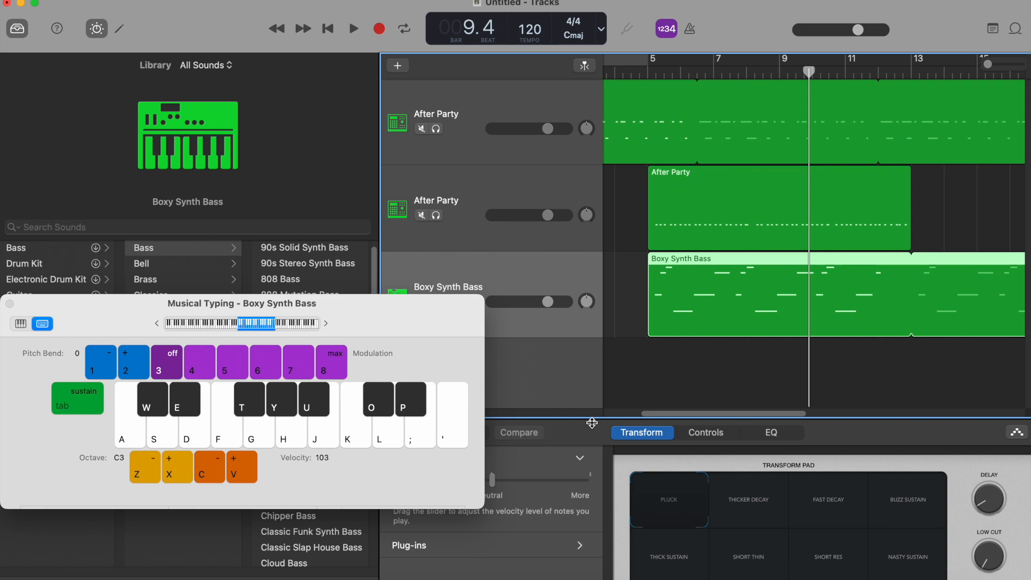
Add a new MIDI software instrument track and move Musical Typing clear of the track list and the sound library
left_click_drag(701, 413, 585, 411)
left_click(167, 1)
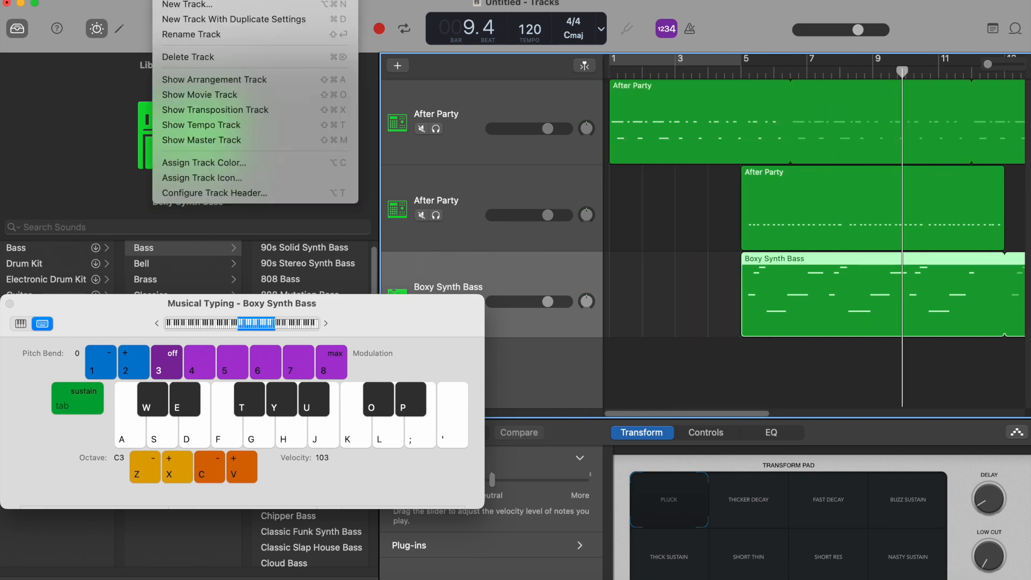
left_click(181, 6)
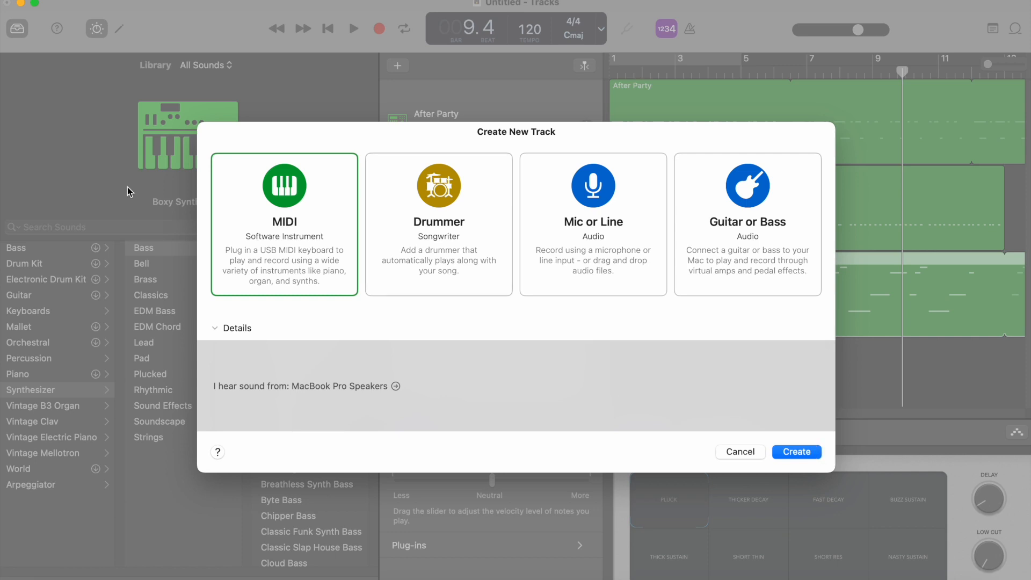
left_click(796, 452)
left_click_drag(401, 325, 670, 398)
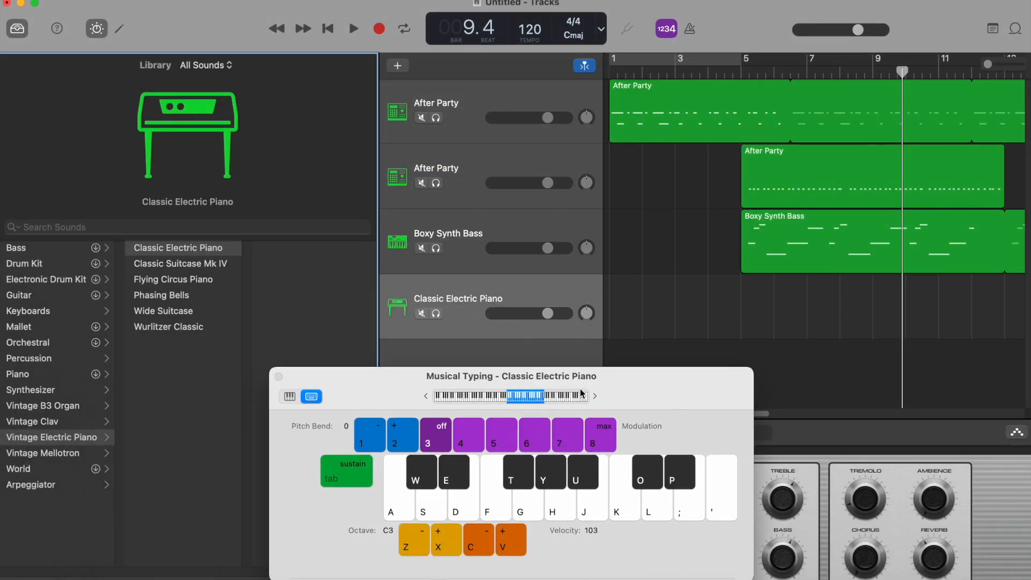
Show the Synthesizer Lead sounds in the library and move Musical Typing off the list of sounds
left_click(46, 390)
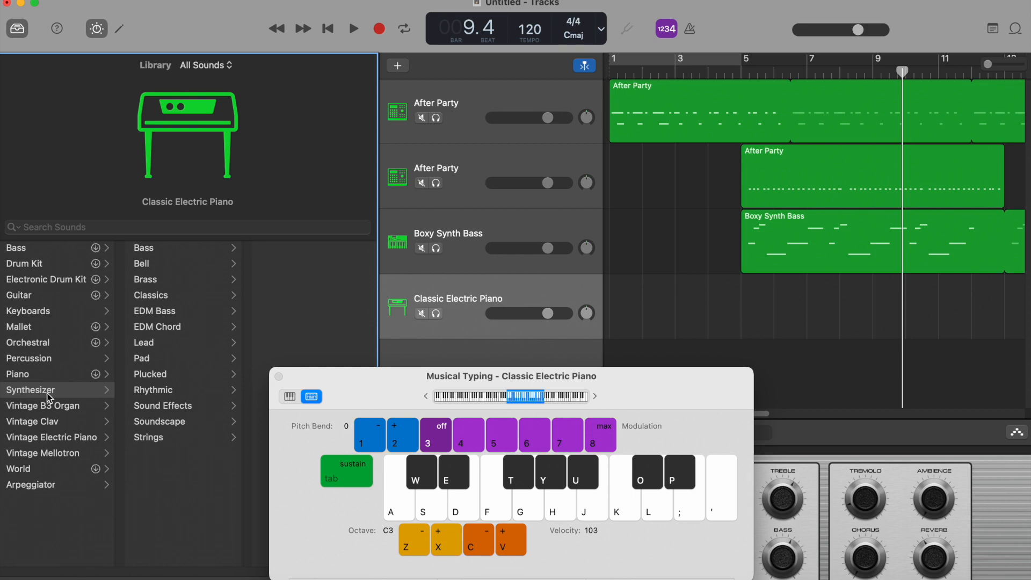
left_click(155, 348)
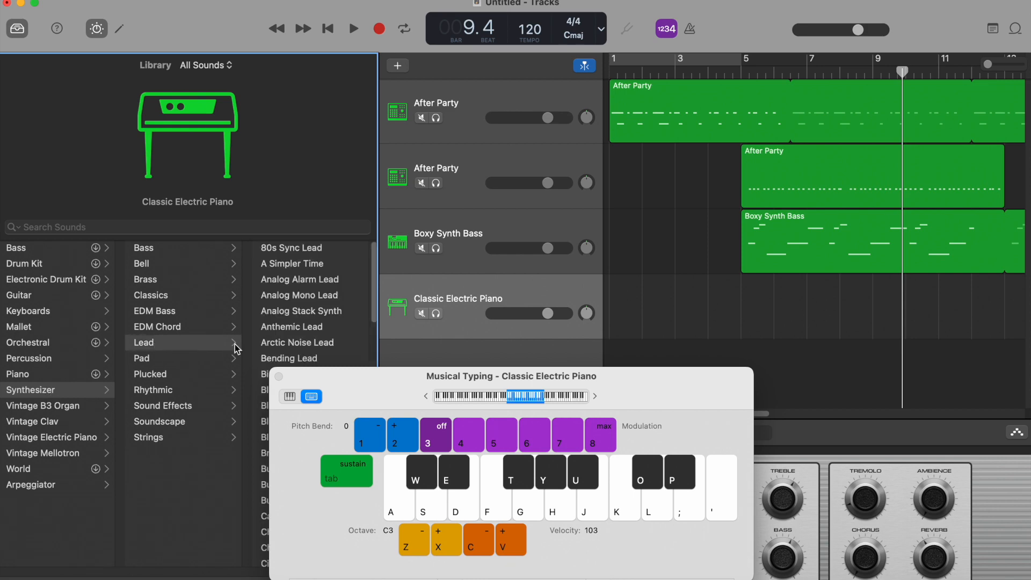
left_click_drag(364, 374, 486, 180)
Load Jane Street Rampart Synth on the new track and audition it with the Musical Typing notes F, D, F, H
scroll(318, 385, "down", 10)
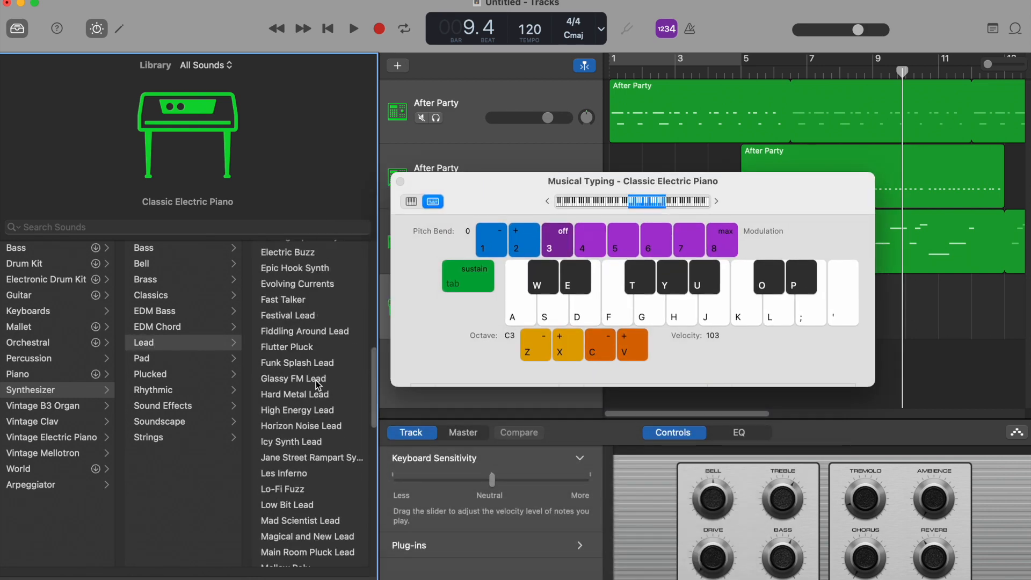
scroll(326, 466, "down", 5)
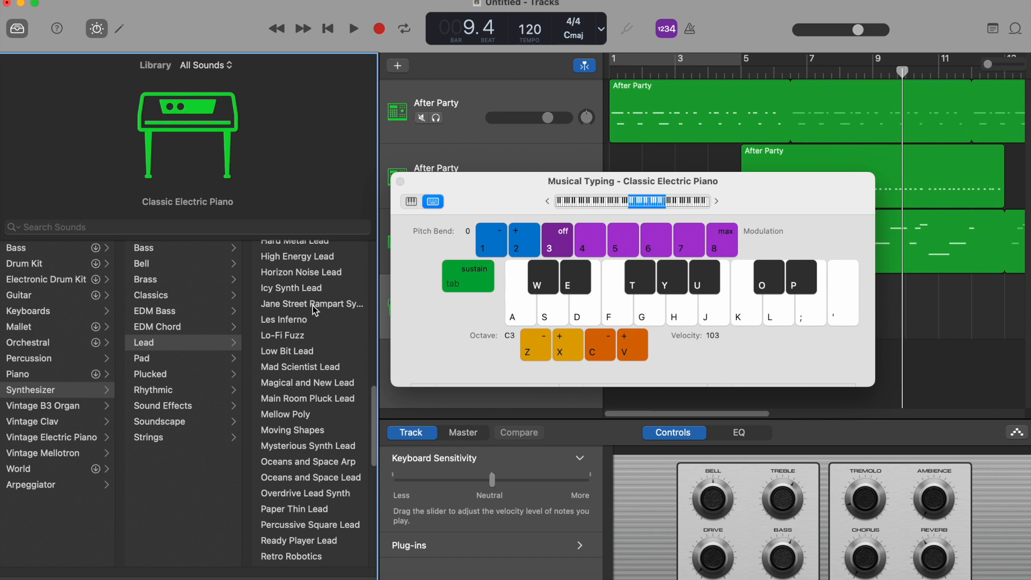
left_click(359, 307)
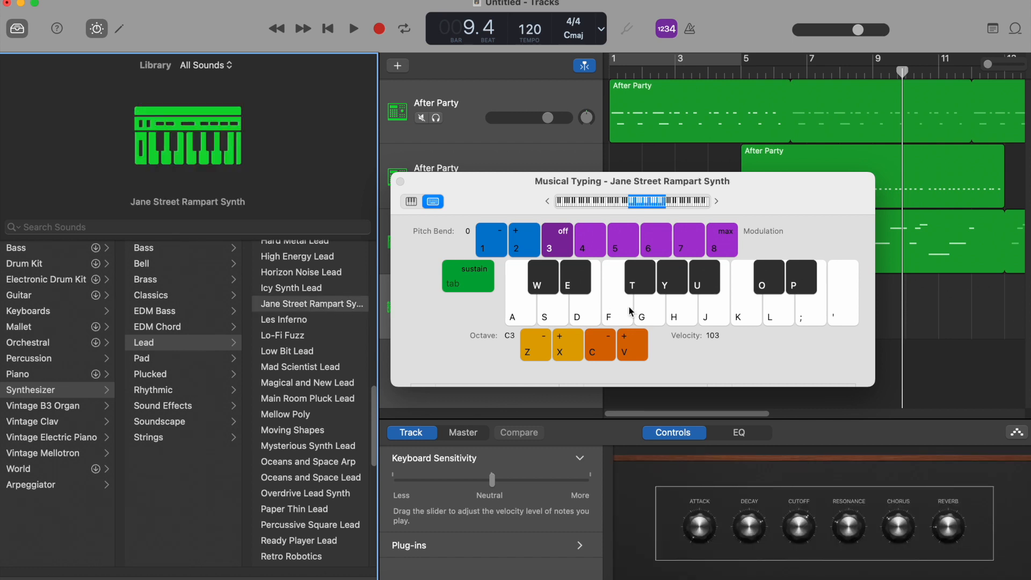
key("f")
key("d")
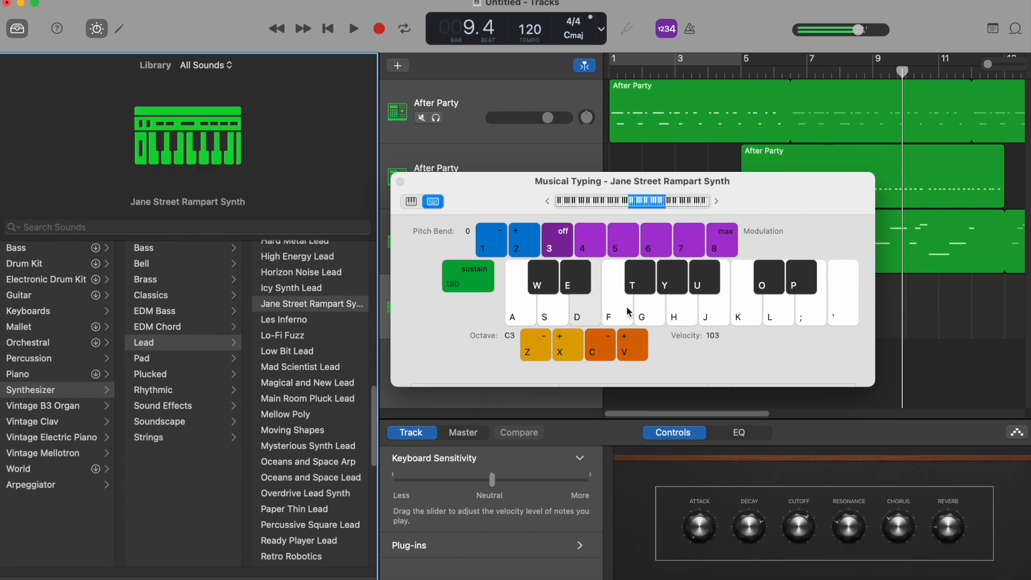
key("f")
key("h")
Move Musical Typing clear of the tracks area and improvise melody ideas with Jane Street Rampart Synth at octave C3
left_click_drag(797, 181, 407, 79)
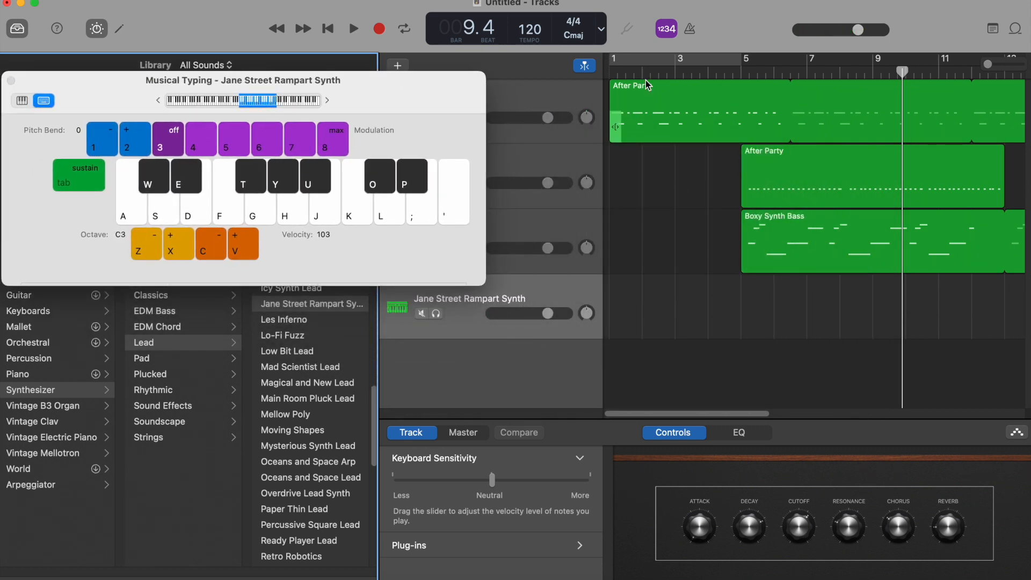
key("f")
key("j")
key("d")
key("k")
key("f")
key("s")
key("j")
key("a")
key("d")
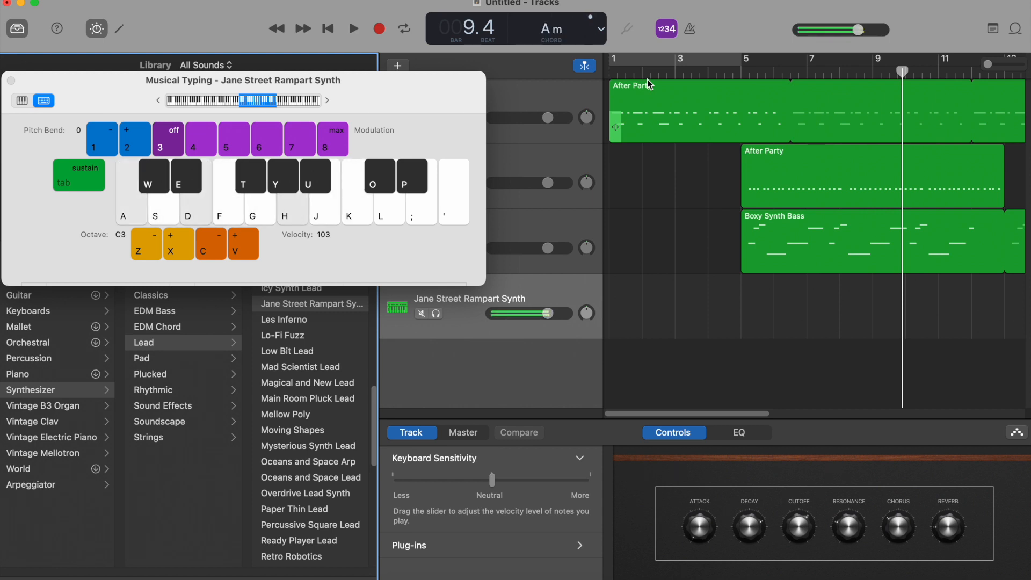
key("j")
key("k")
key("f")
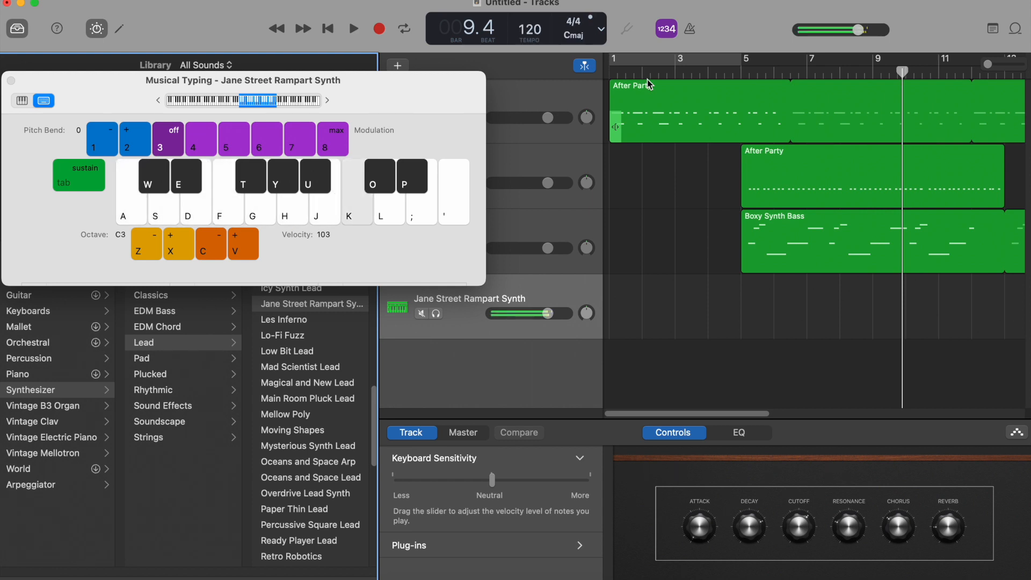
key("a")
key("d")
key("h")
key("j")
key("s")
key("f")
key("k")
key("h")
key("a")
key("d")
key("k")
key("h")
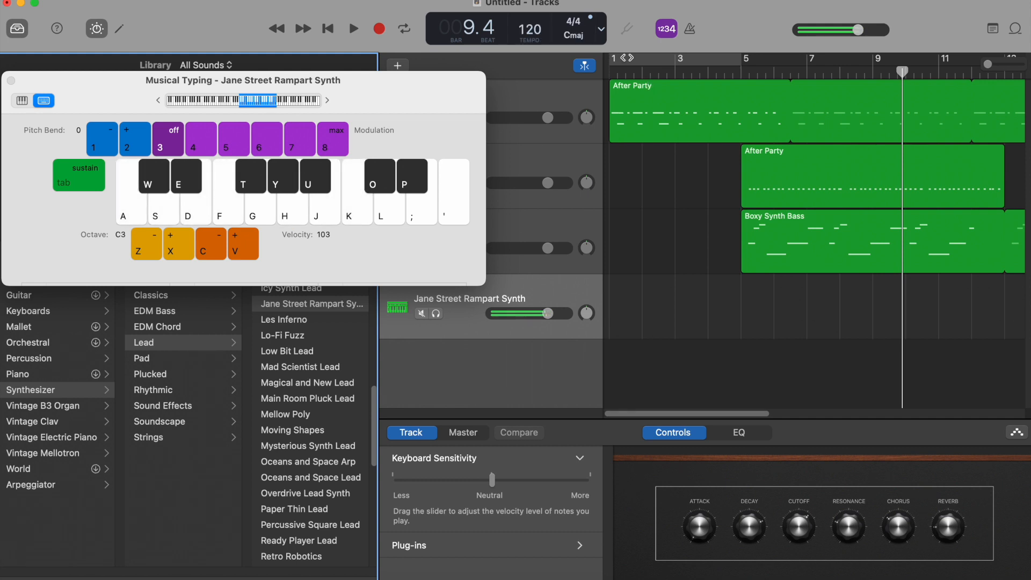
Start project playback from just before bar 4 and raise the Musical Typing octave to C4
left_click(707, 71)
key("space")
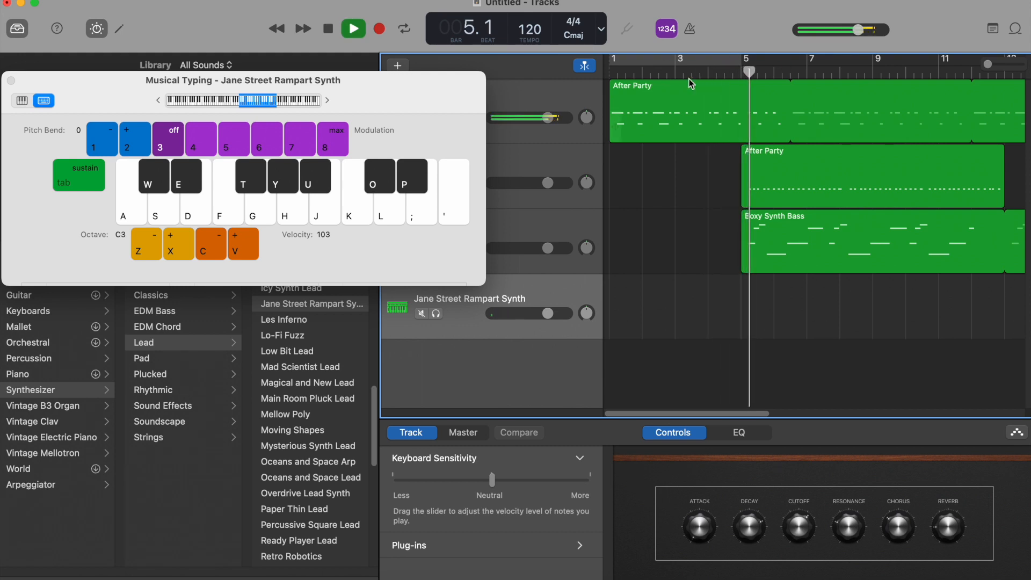
left_click(182, 251)
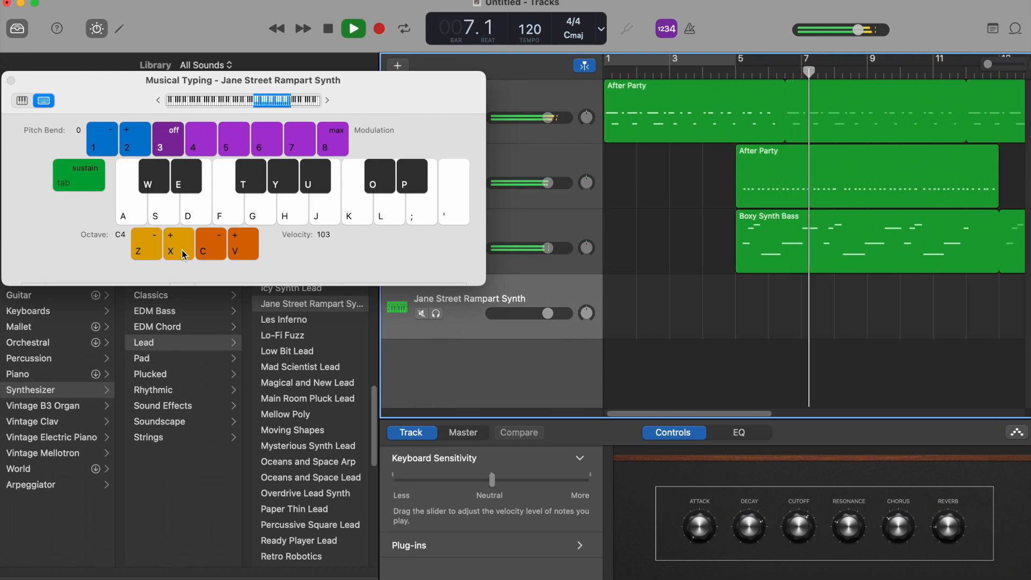
Rehearse a lead melody with Jane Street Rampart Synth at octave C4 over the playing tracks, stopping playback at bar 15
key("j")
key("h")
key("f")
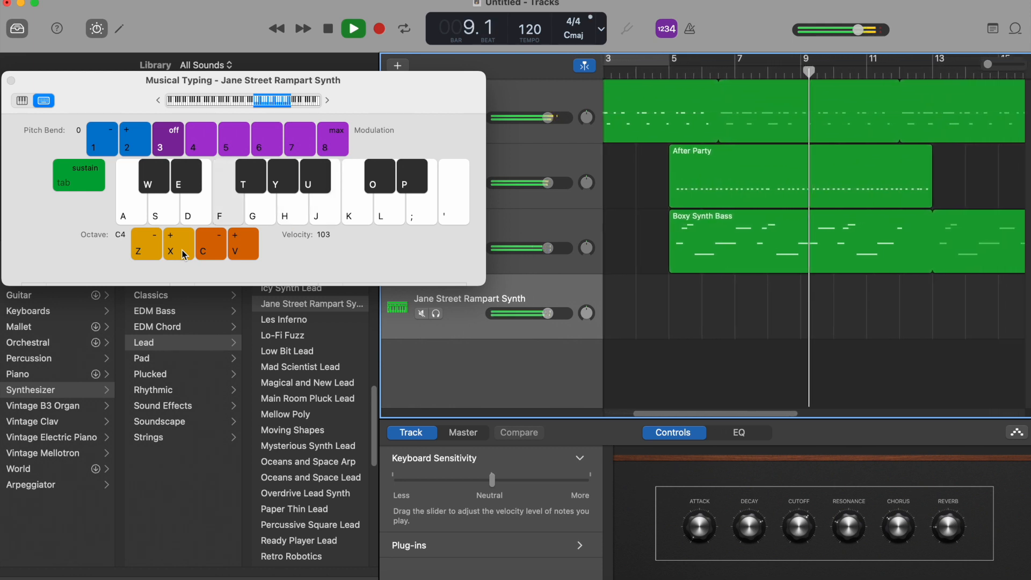
key("k")
key("j")
key("f")
key("j")
key("h")
key("s")
key("d")
key("j")
key("k")
key("j")
key("h")
key("d")
key("s")
key("k")
key("a")
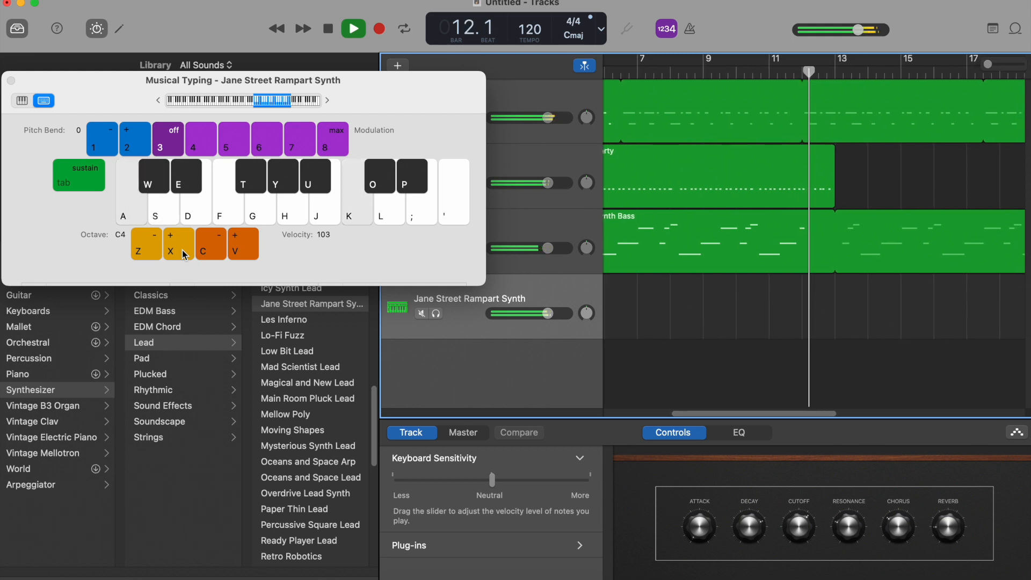
key("j")
key("s")
key("k")
key("j")
key("h")
key("d")
key("h")
key("j")
key("k")
key("j")
key("s")
key("h")
key("j")
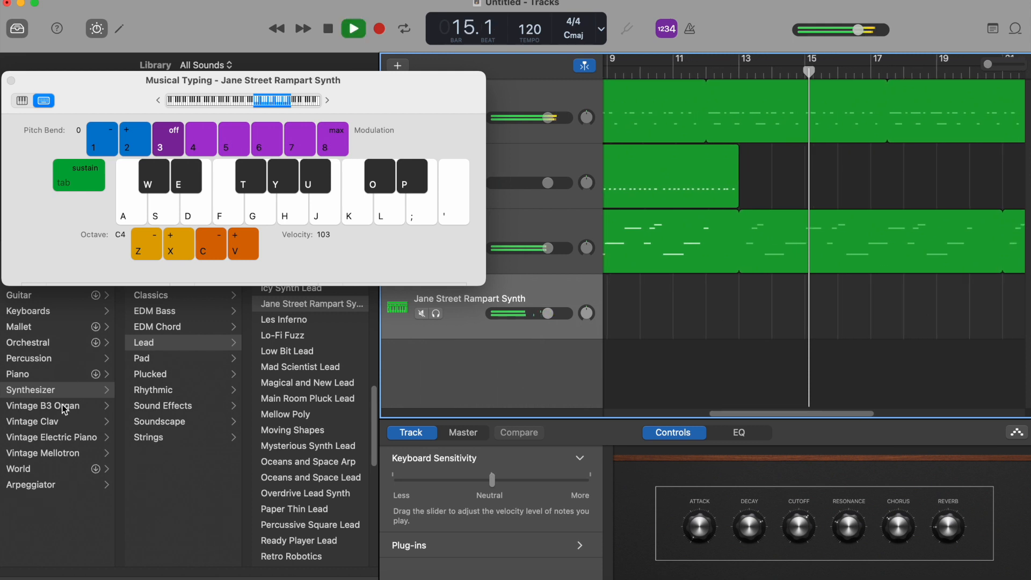
key("space")
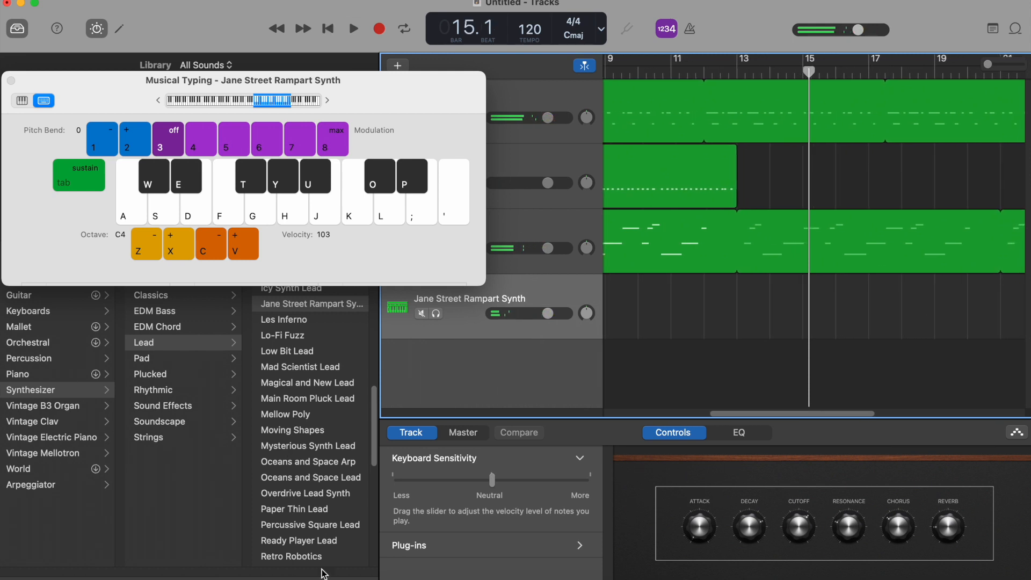
Switch the new track's sound to Retro Robotics and audition it with the Musical Typing notes S, F, A, G
scroll(307, 446, "down", 5)
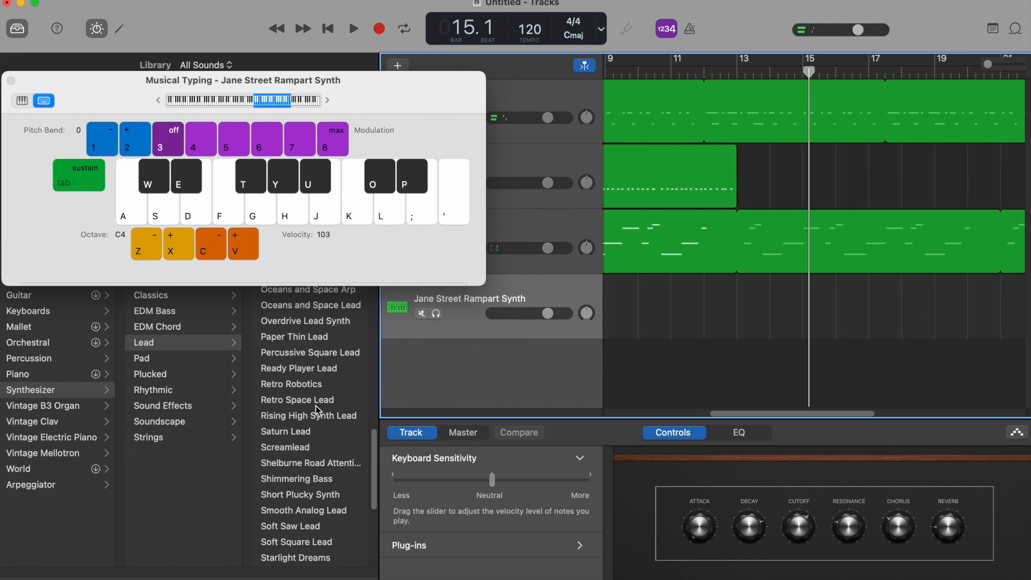
left_click(305, 385)
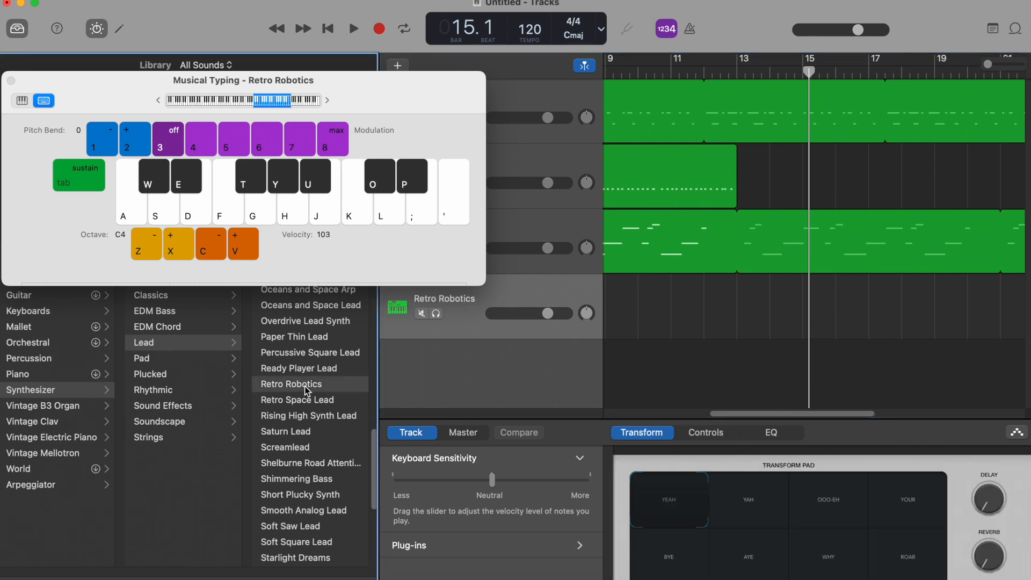
key("s")
key("f")
key("a")
key("g")
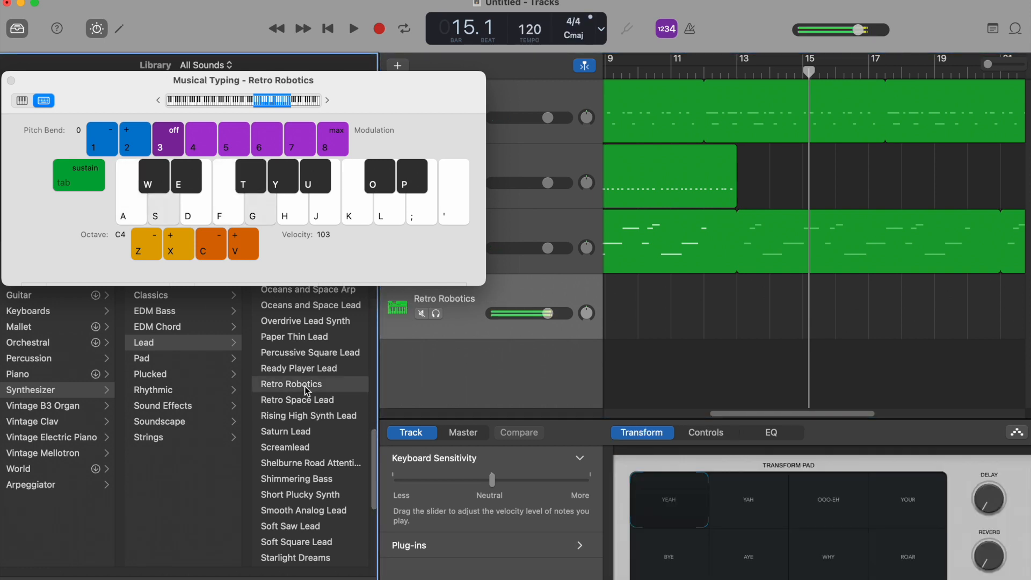
Play the project from bar 9 and rehearse a lead melody with Retro Robotics over the drums and bass
left_click(617, 75)
key("space")
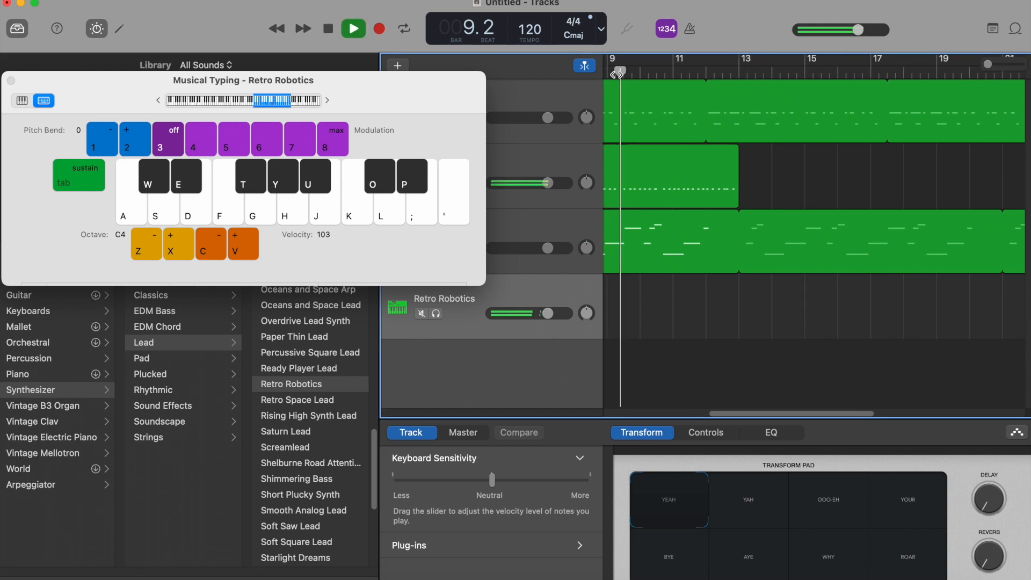
key("s")
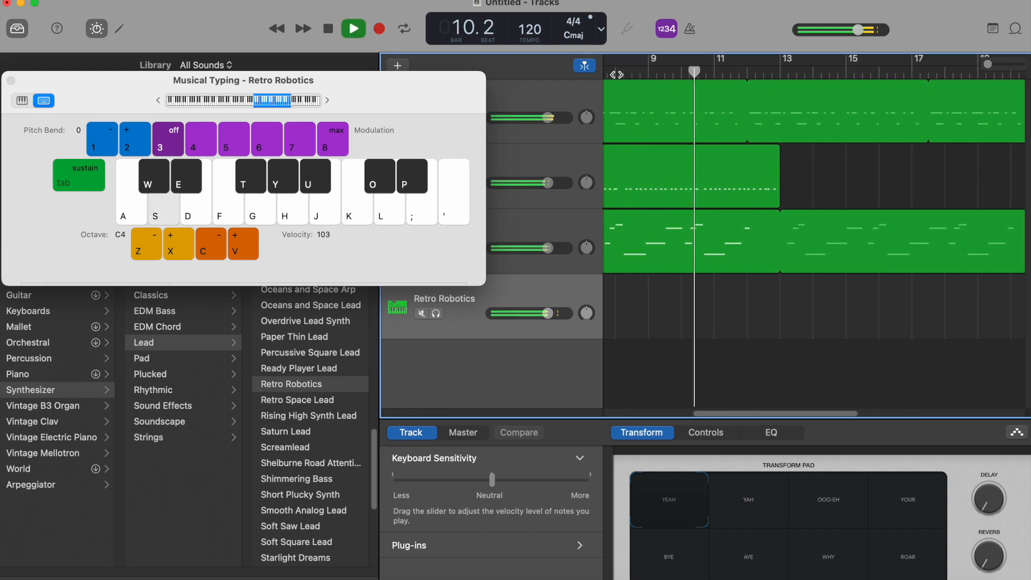
key("j")
key("d")
key("f")
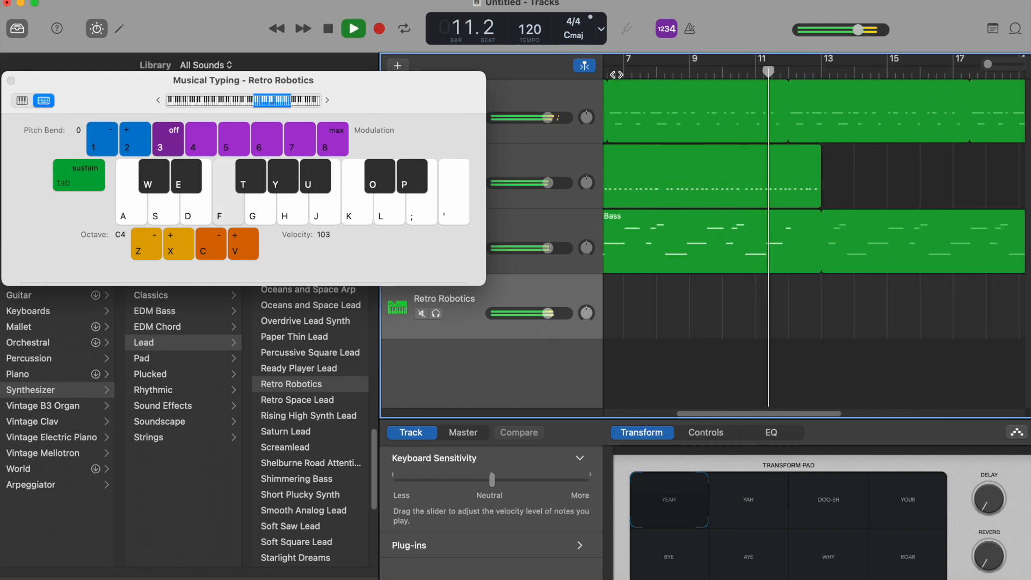
key("a")
key("s")
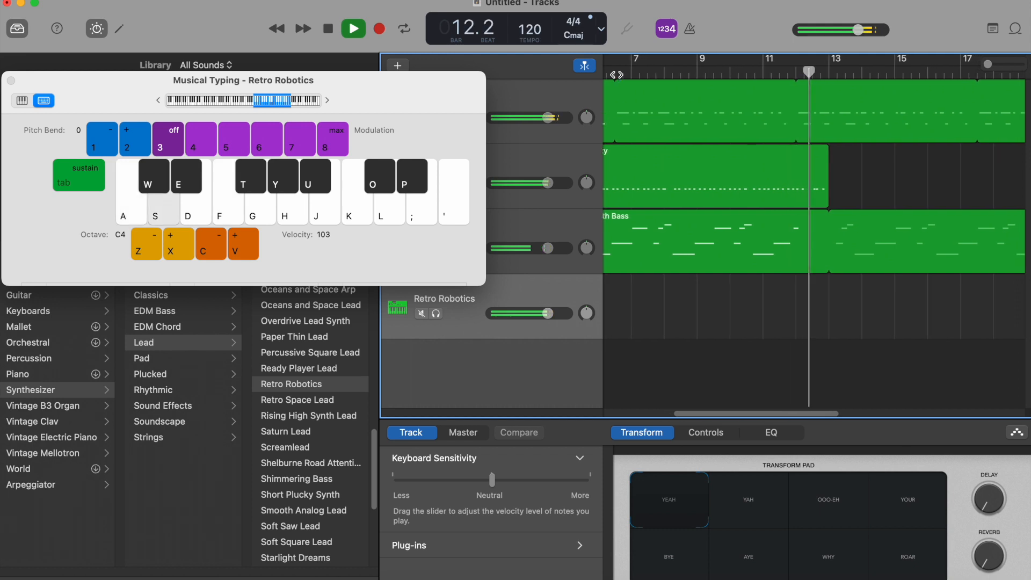
key("j")
key("k")
key("j")
key("h")
key("s")
key("a")
key("h")
key("k")
key("j")
key("k")
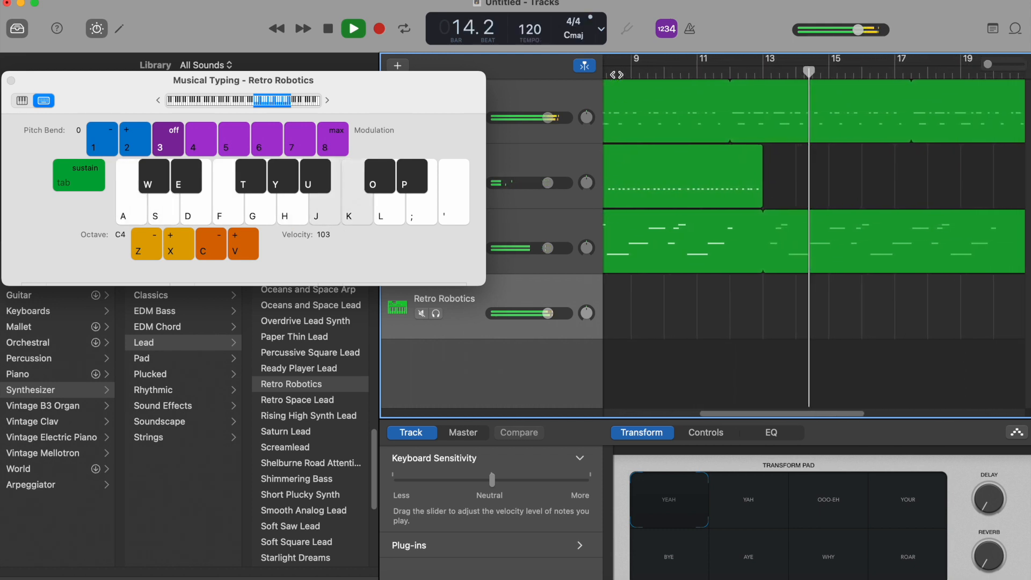
key("j")
key("k")
key("j")
key("s")
key("h")
key("j")
key("d")
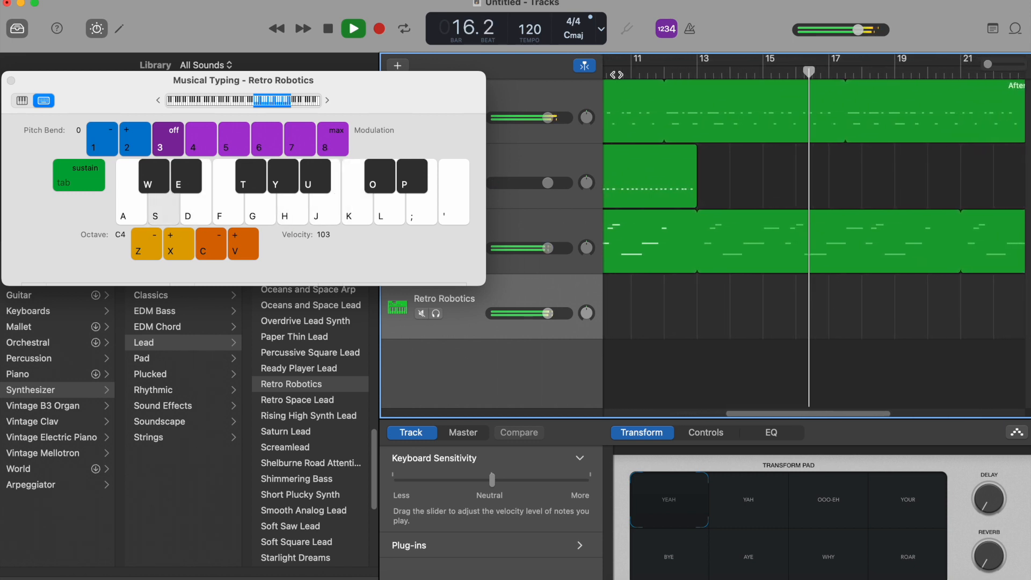
key("a")
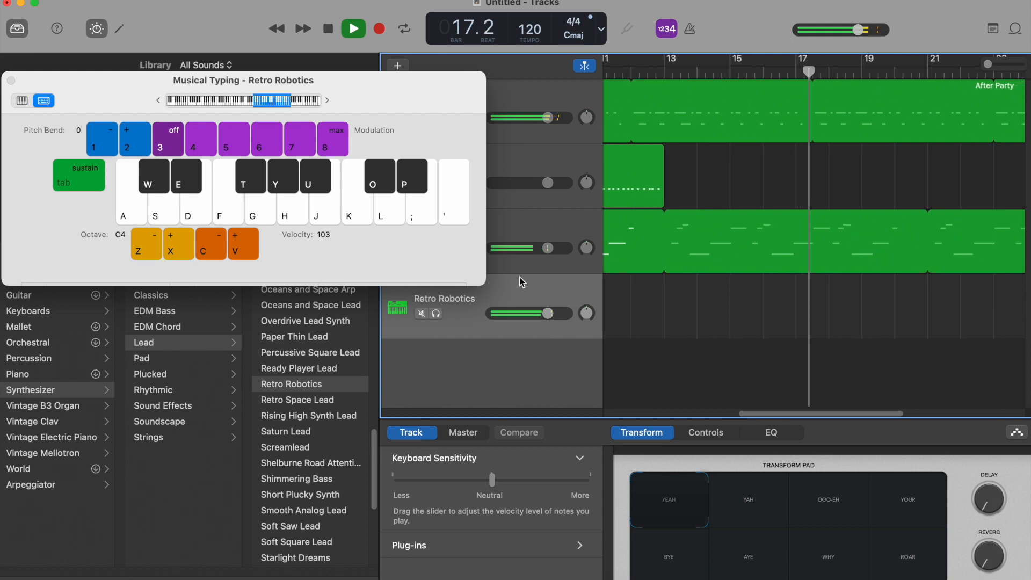
Change the lead track's sound to Starlight Dreams and try the notes S, F, H, S, F over the playing tracks
left_click(292, 558)
scroll(301, 484, "down", 4)
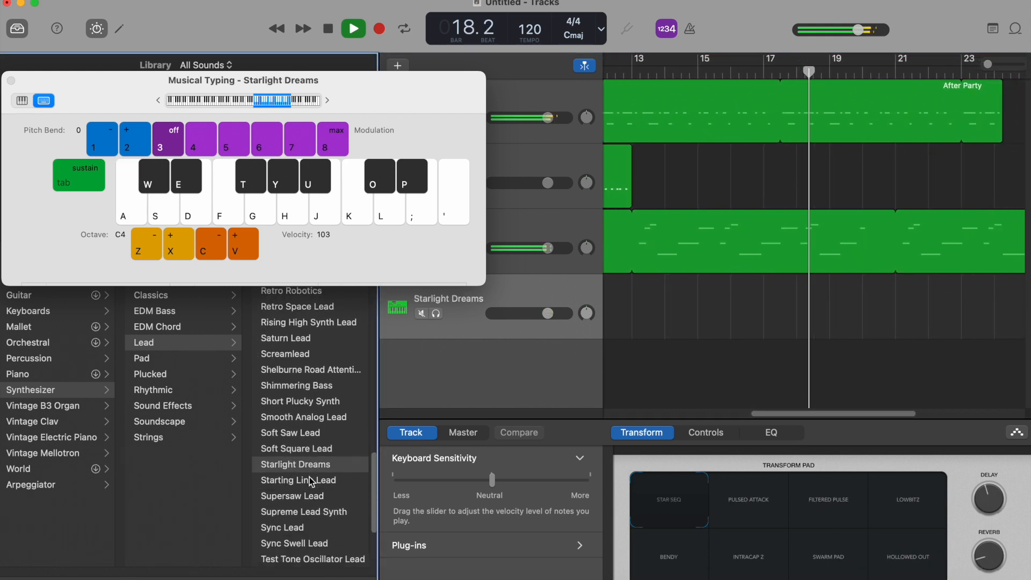
key("s")
key("f")
key("h")
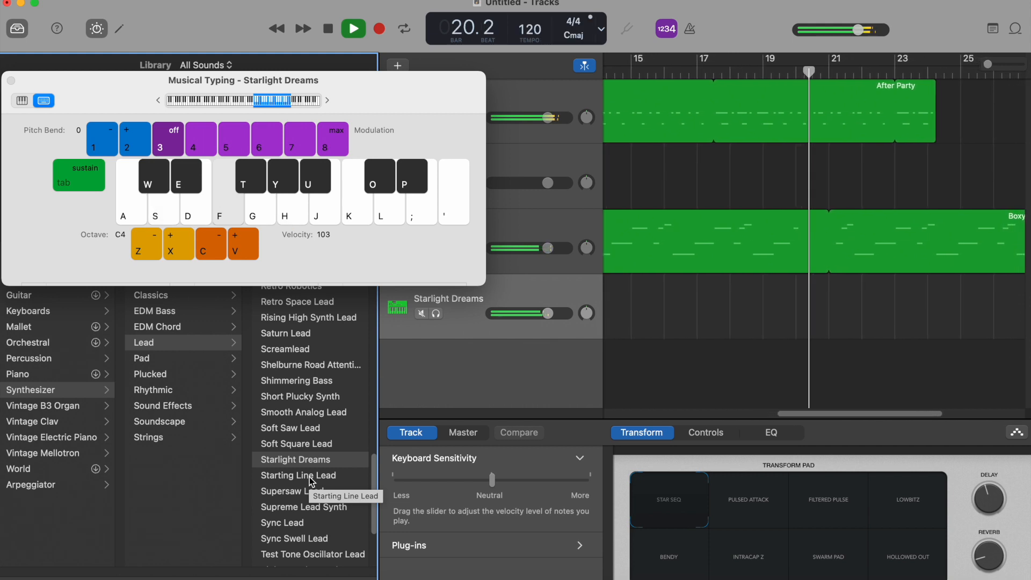
key("s")
key("f")
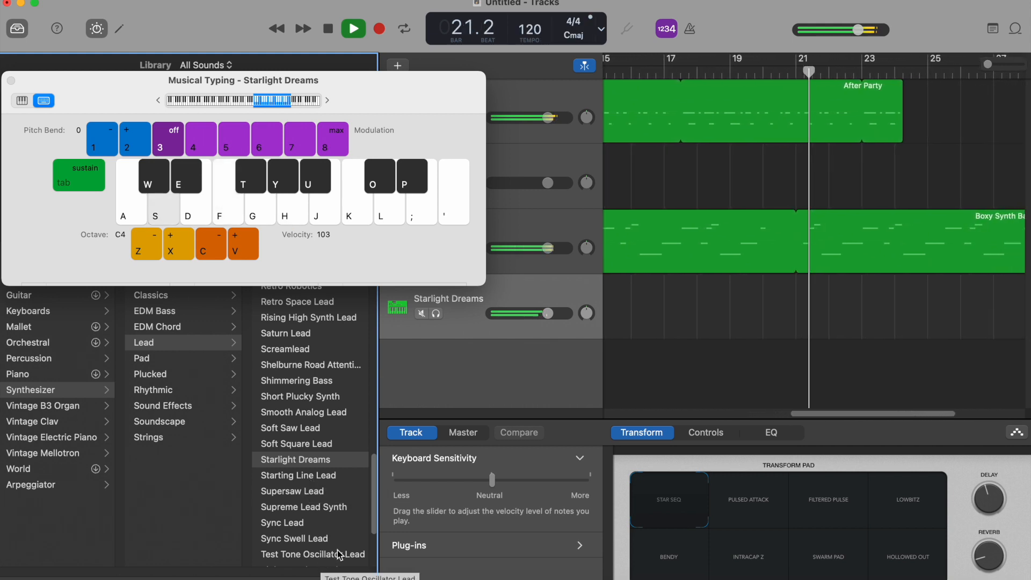
Finish auditioning Starlight Dreams with the Musical Typing notes A and F, and reposition the Musical Typing window
key("a")
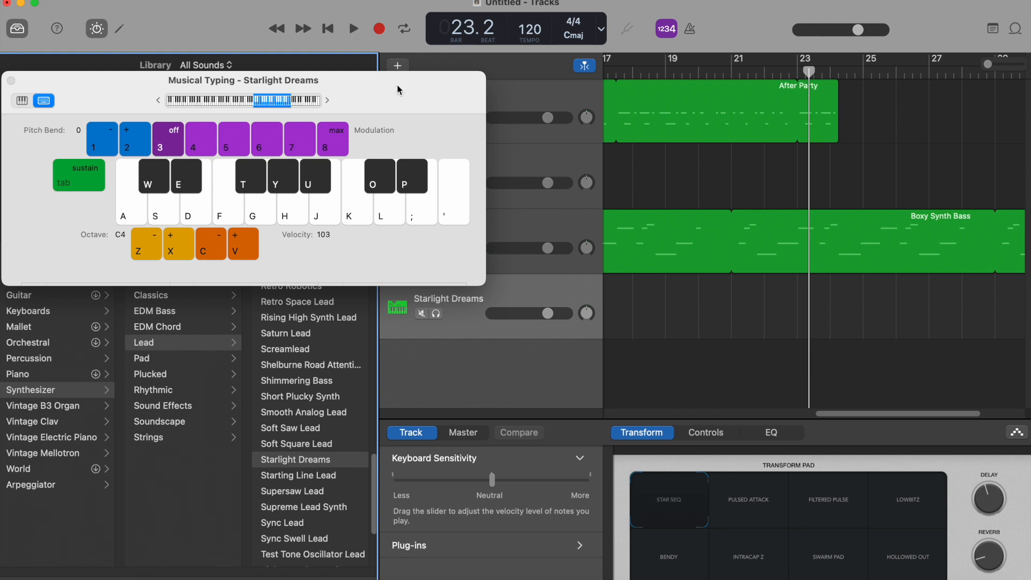
left_click_drag(398, 85, 431, 59)
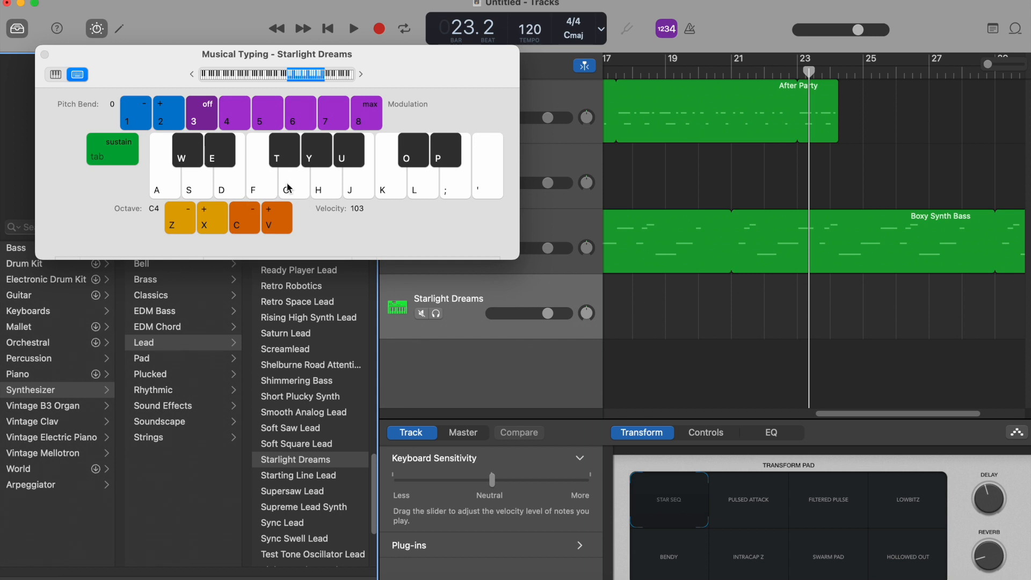
key("f")
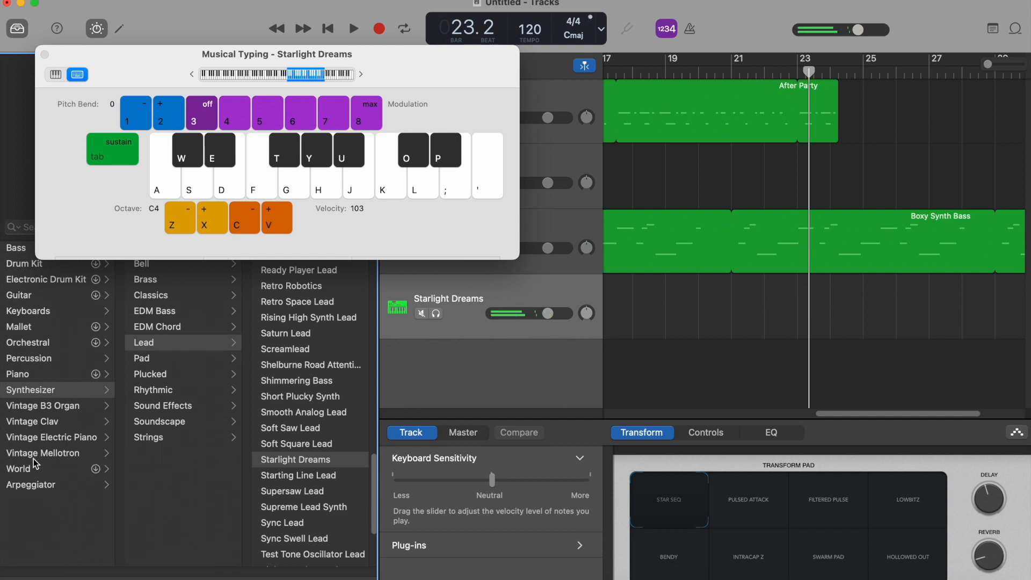
Browse the Library to the Arpeggiator category's Synth Basics sounds, keeping the Musical Typing window clear of the list
left_click(32, 485)
left_click_drag(121, 62, 501, 70)
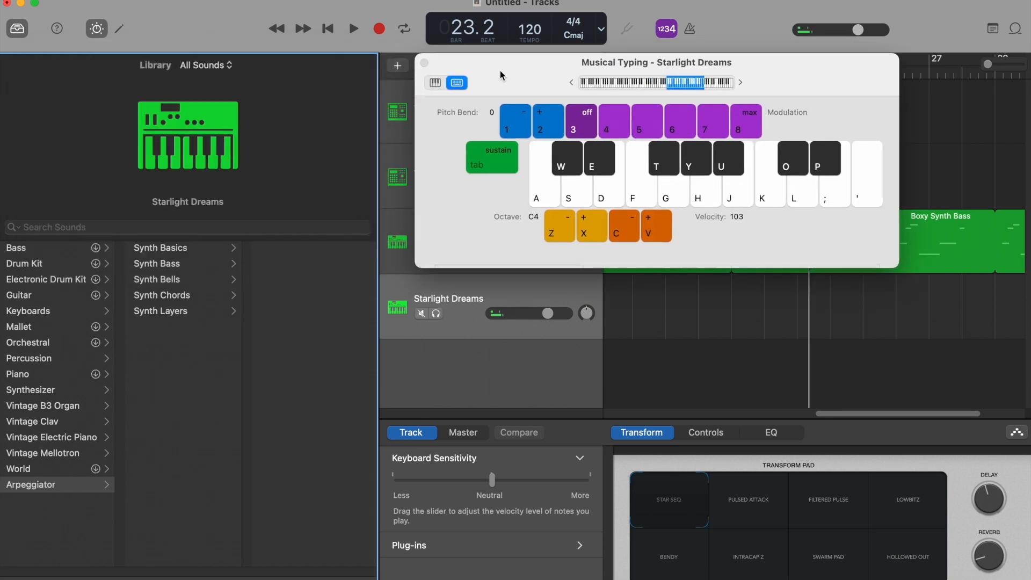
left_click(184, 250)
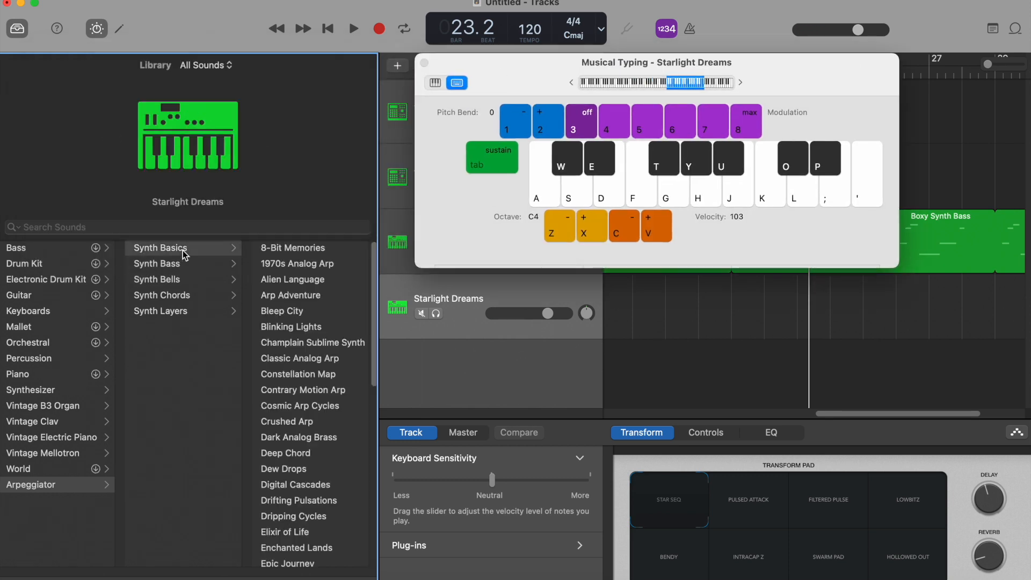
Switch the lead track's sound to 1970s Analog Arp and audition it with the notes D, S, A
left_click(300, 264)
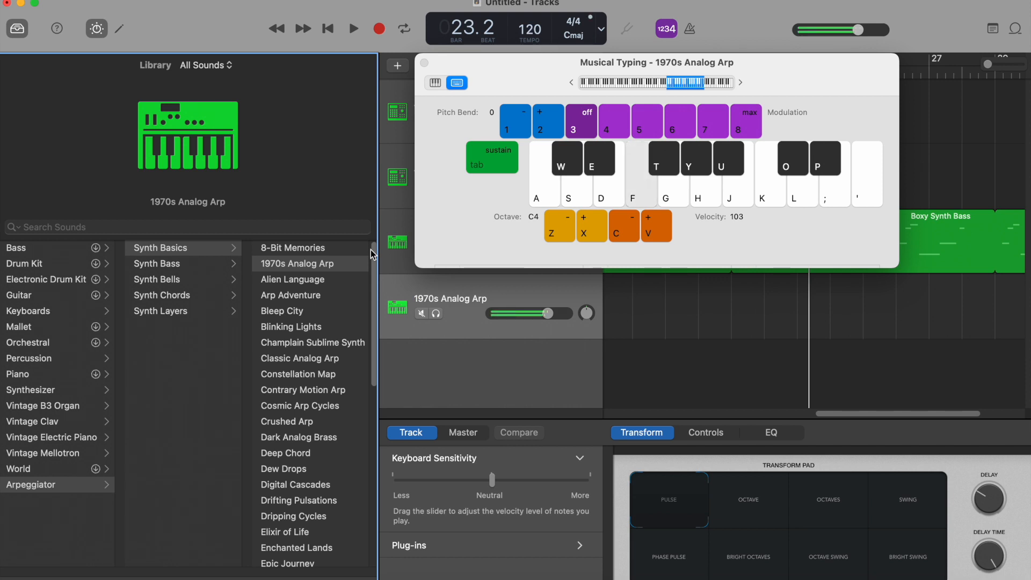
key("d")
key("s")
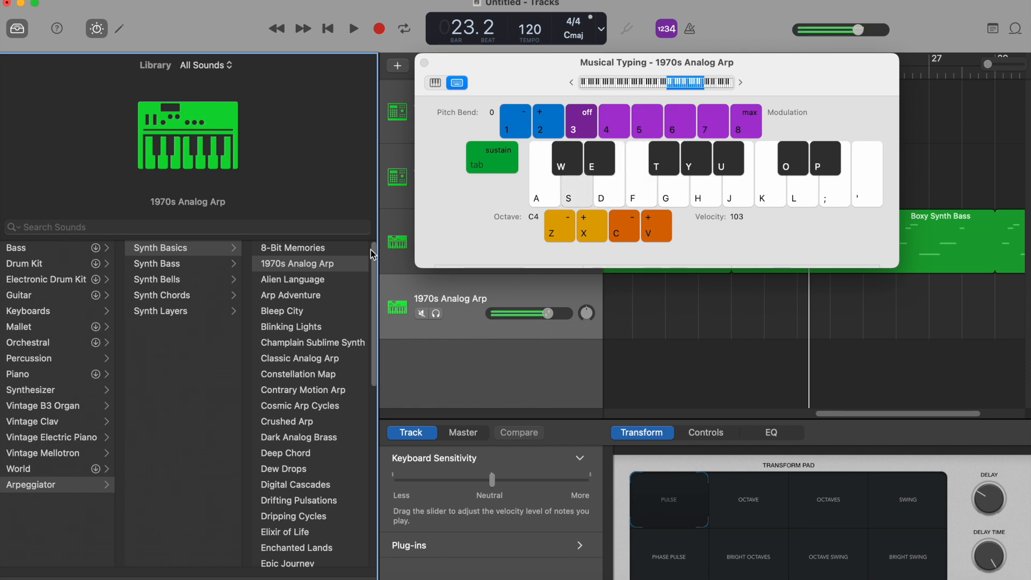
key("a")
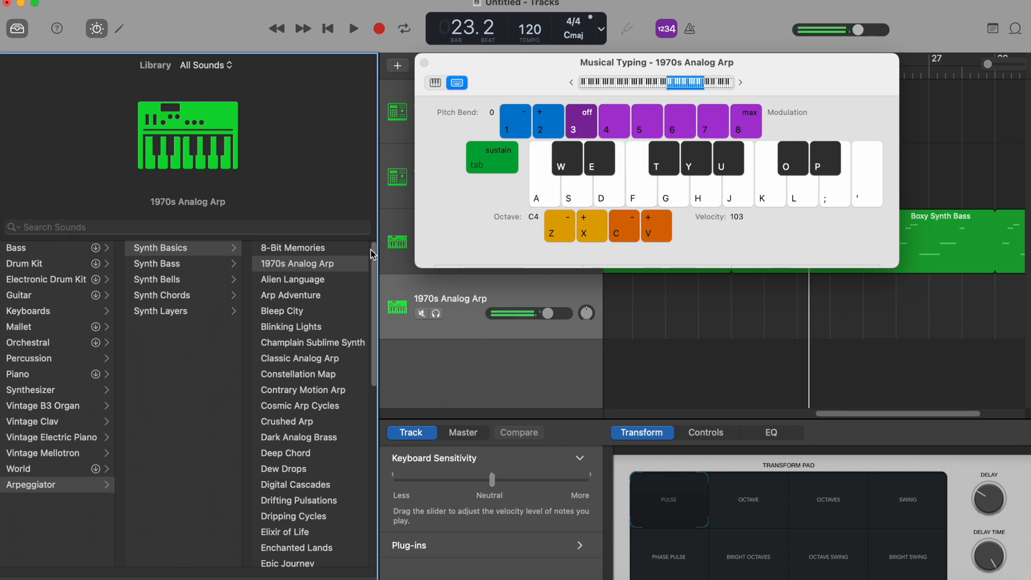
Change the lead track's sound to Elixir of Life and try the notes F, S, A, S, D
scroll(288, 407, "down", 5)
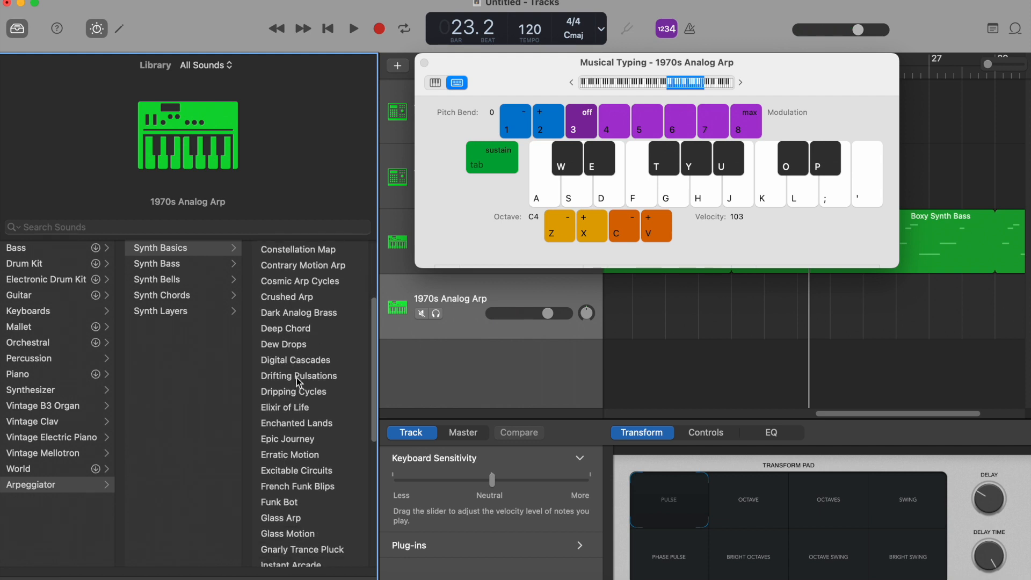
left_click(282, 409)
key("f")
key("s")
key("a")
key("s")
key("d")
Load the Instant Arcade sound on the lead track and try the notes G and S
scroll(301, 433, "down", 5)
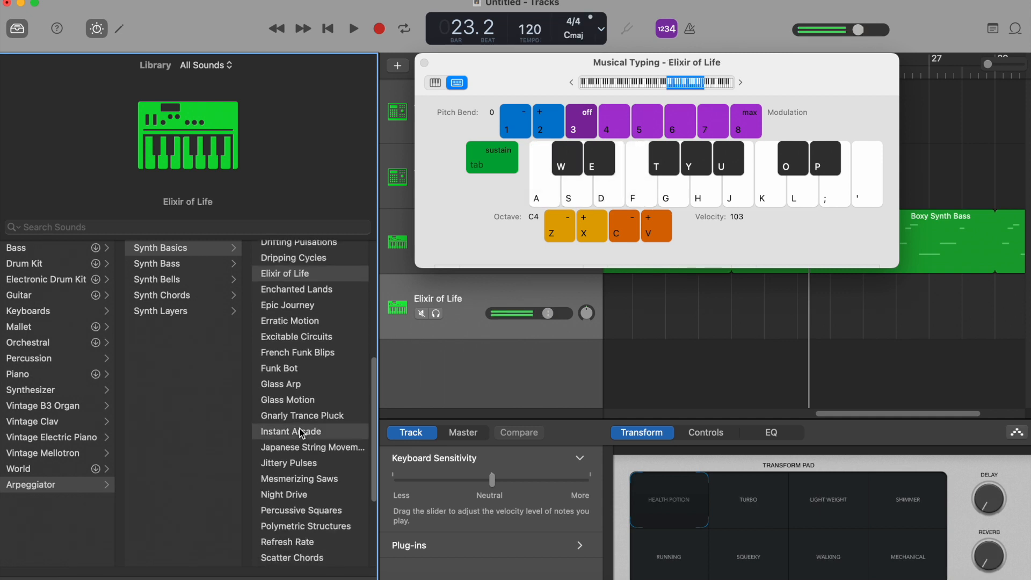
left_click(301, 433)
key("g")
key("s")
Set the lead track's sound to Polymetric Structures and audition it with the notes F, A, S
scroll(301, 433, "down", 5)
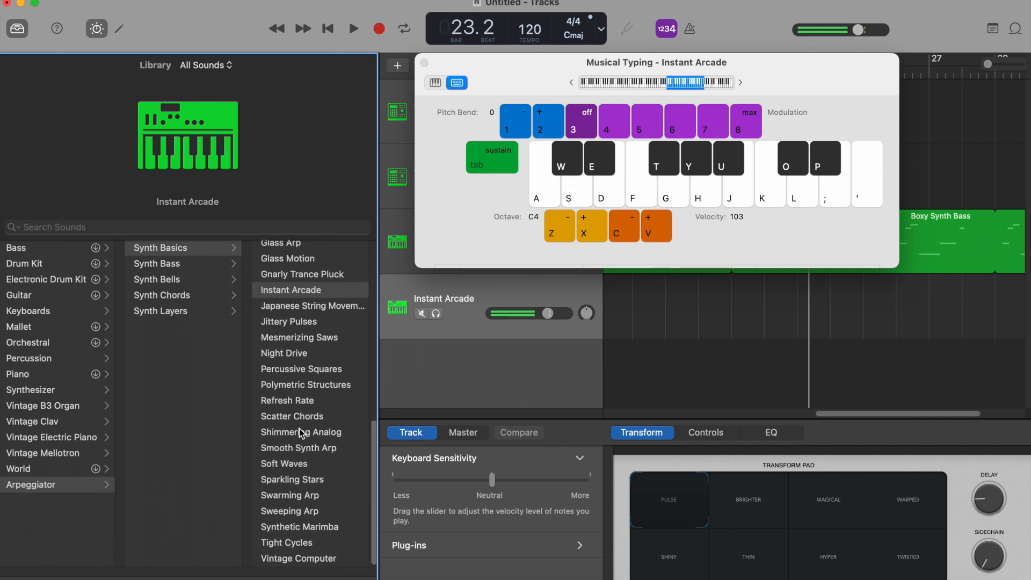
left_click(329, 390)
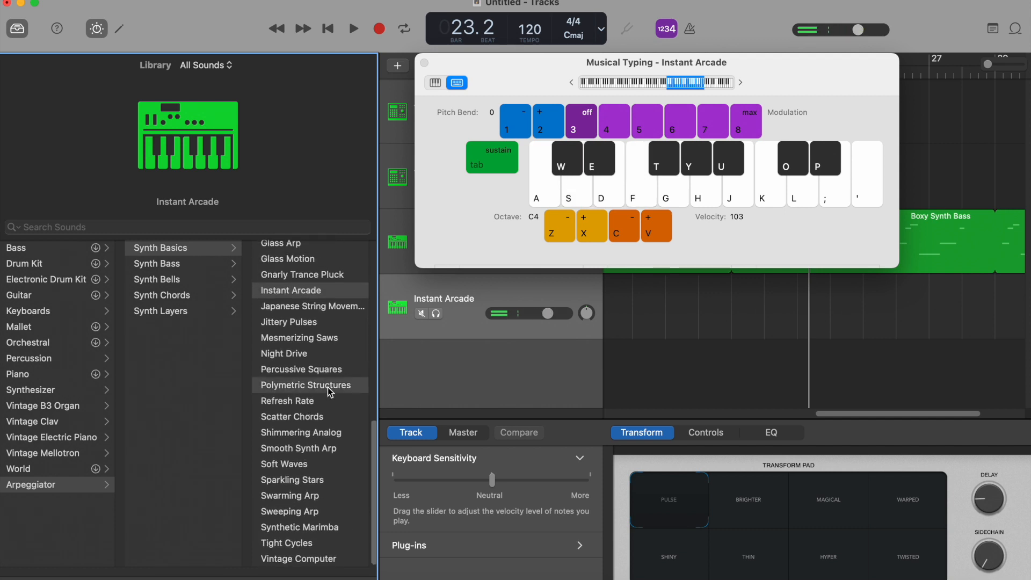
key("f")
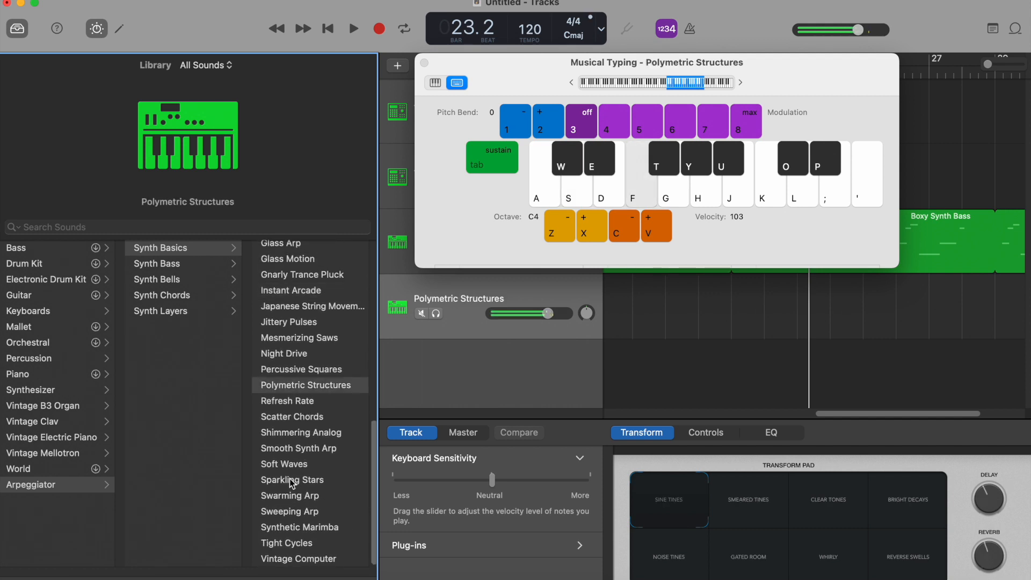
key("a")
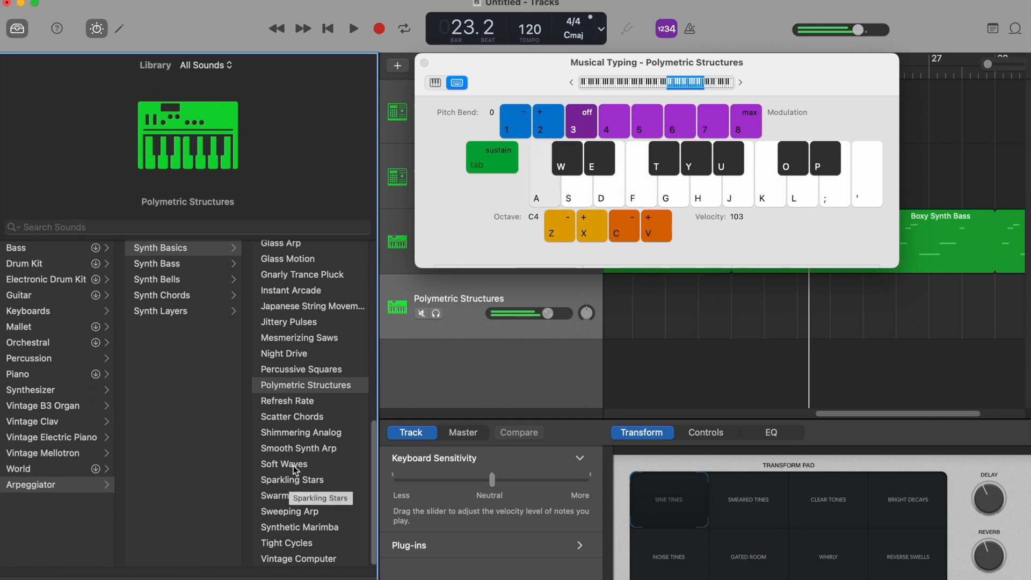
key("s")
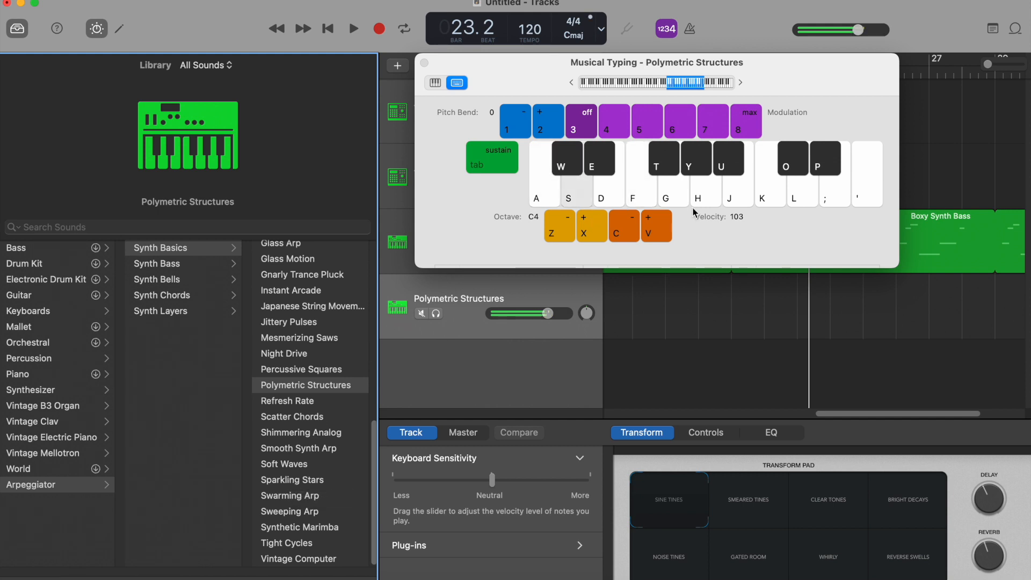
Record the notes D, G, S, D, F on the Polymetric Structures track, starting near bar 5 and stopping near the end of bar 13
left_click_drag(808, 75, 332, 187)
scroll(692, 150, "left", 10)
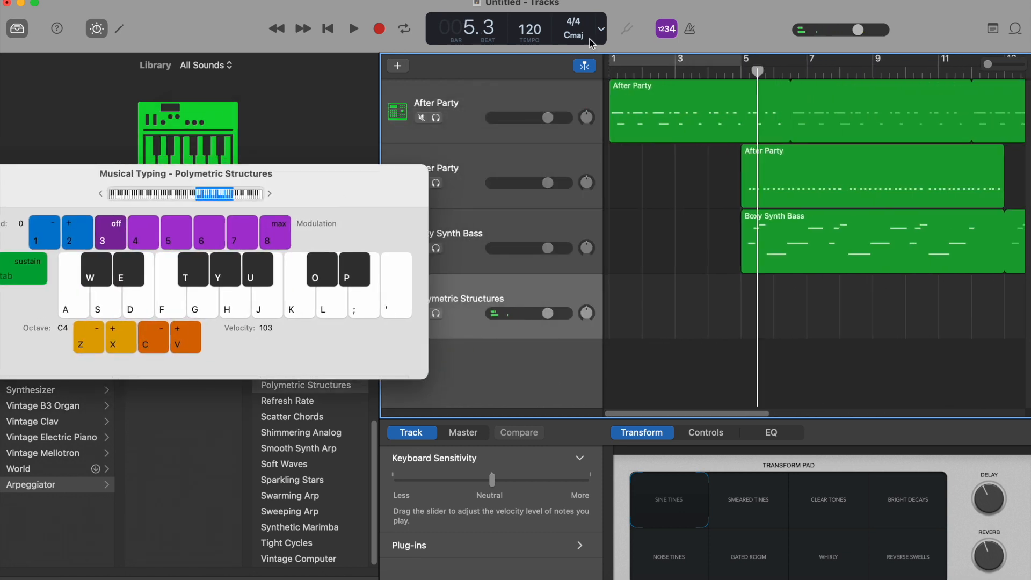
left_click(378, 34)
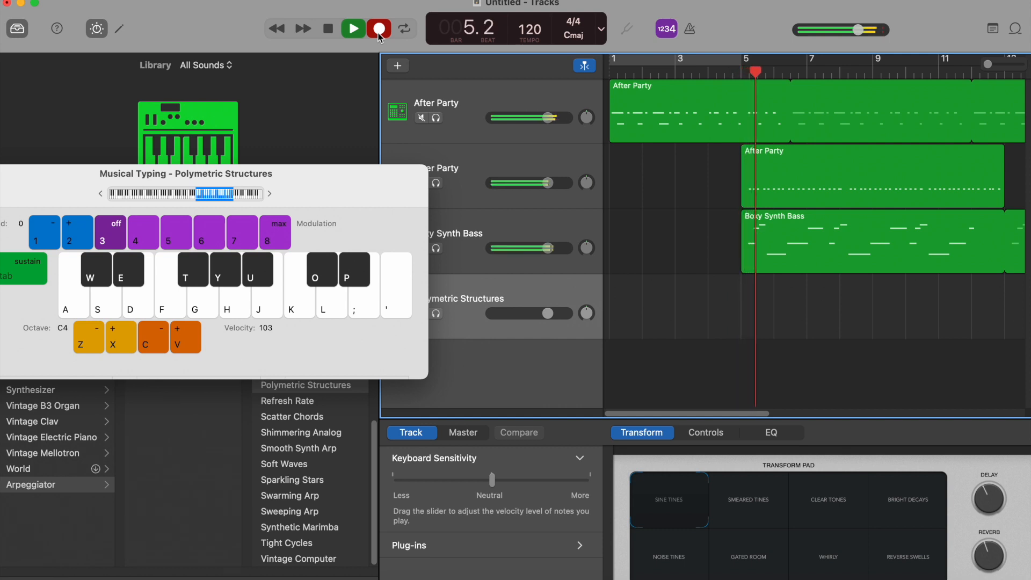
key("d")
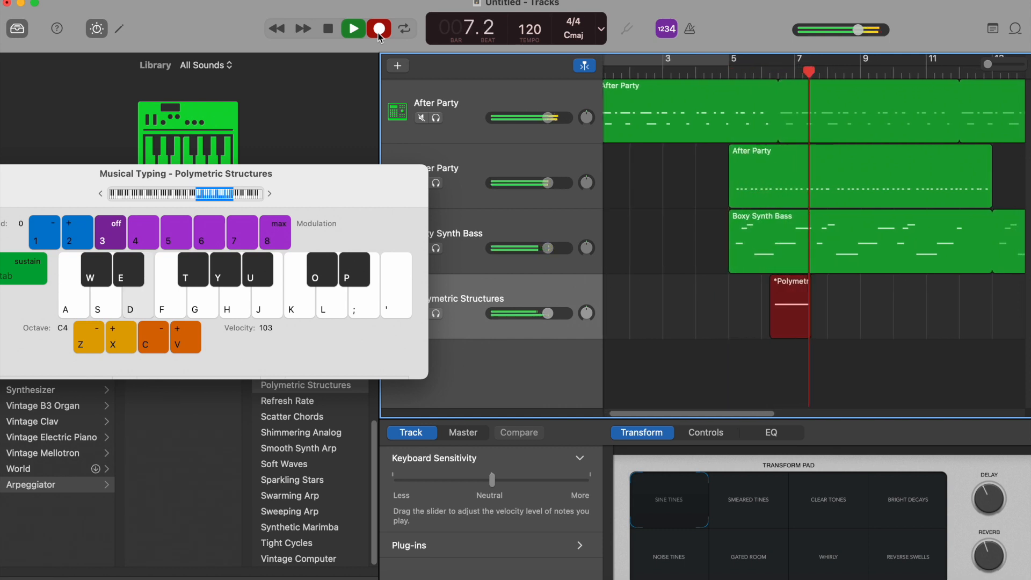
key("g")
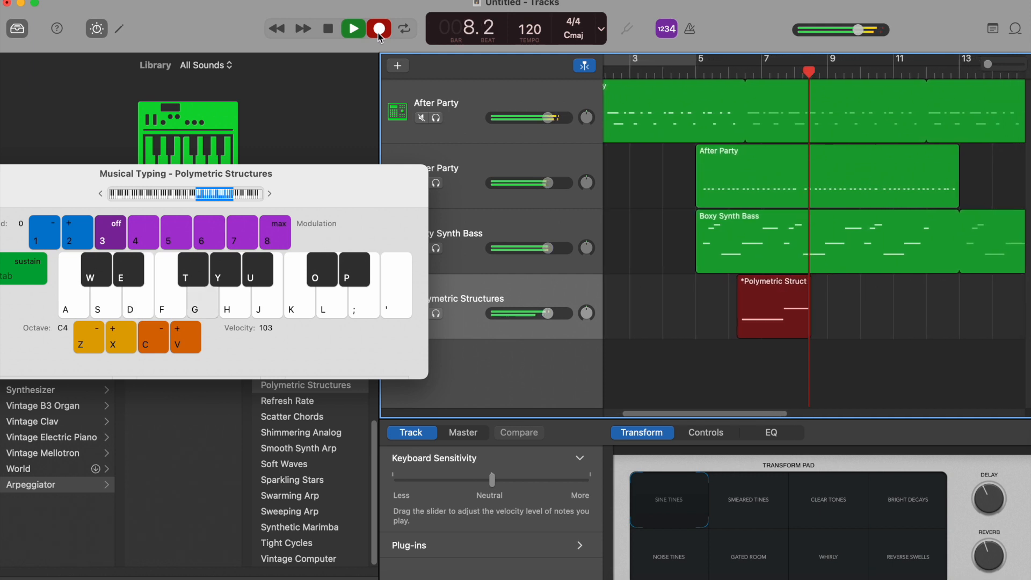
key("s")
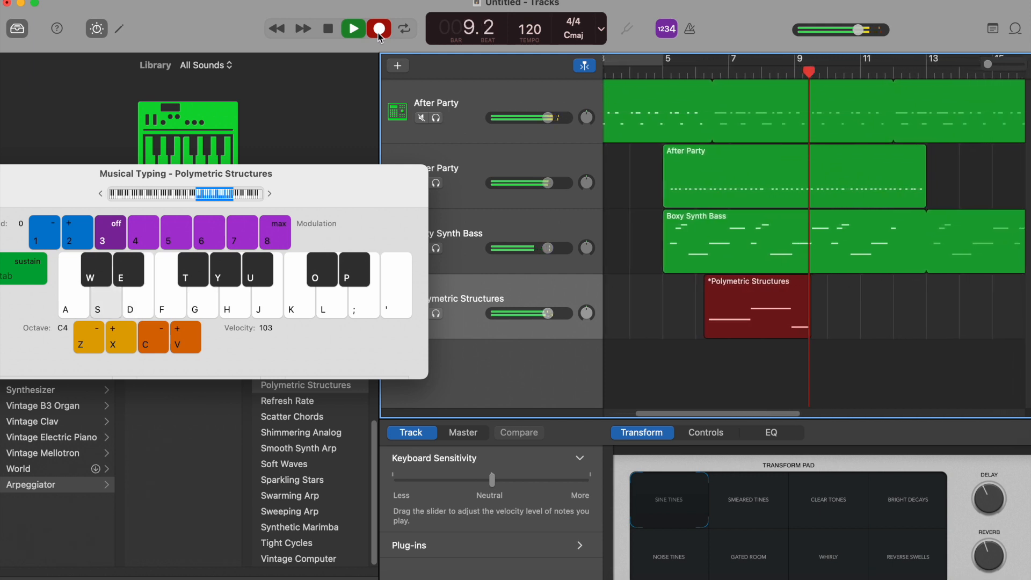
key("d")
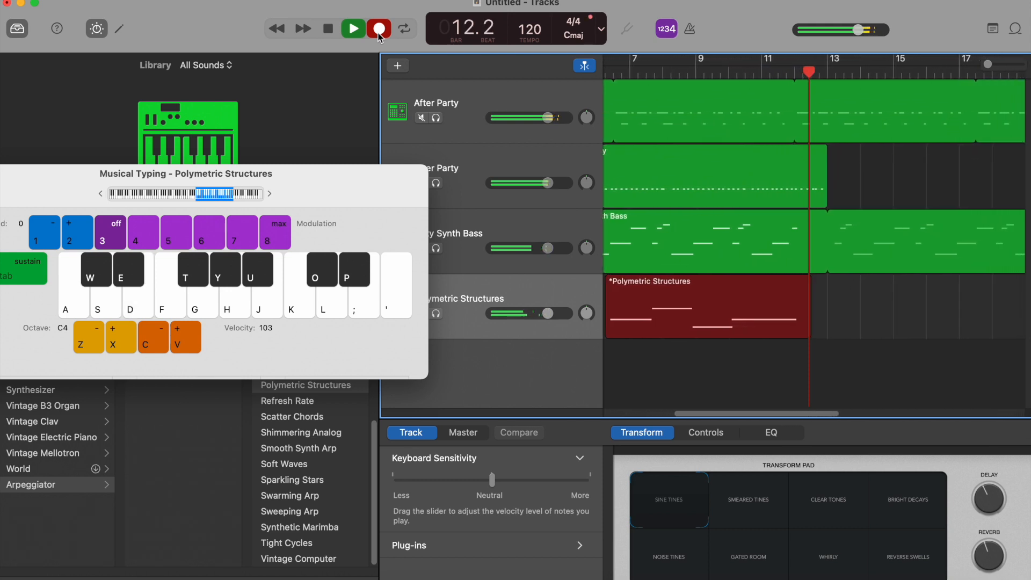
key("f")
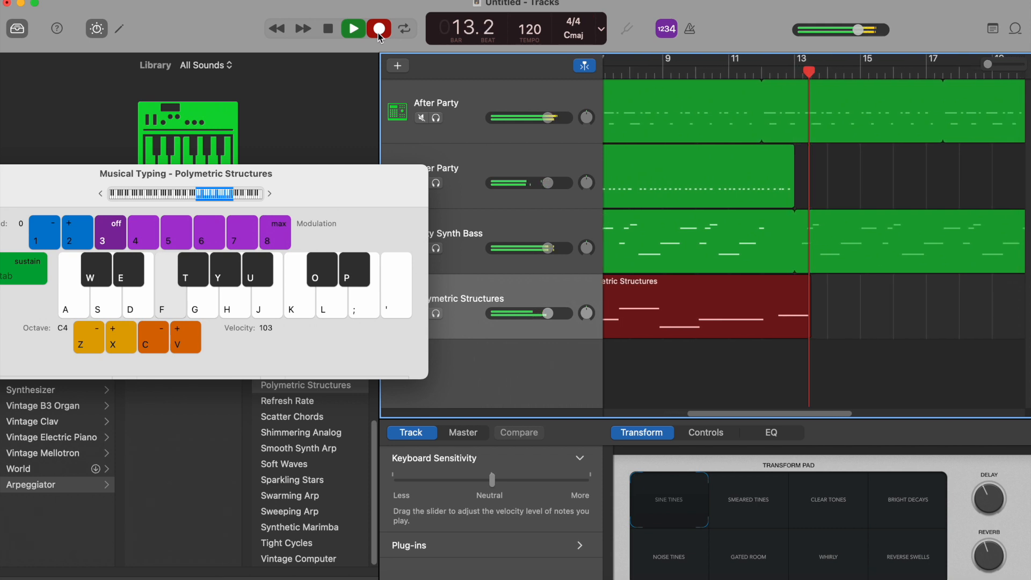
left_click(379, 30)
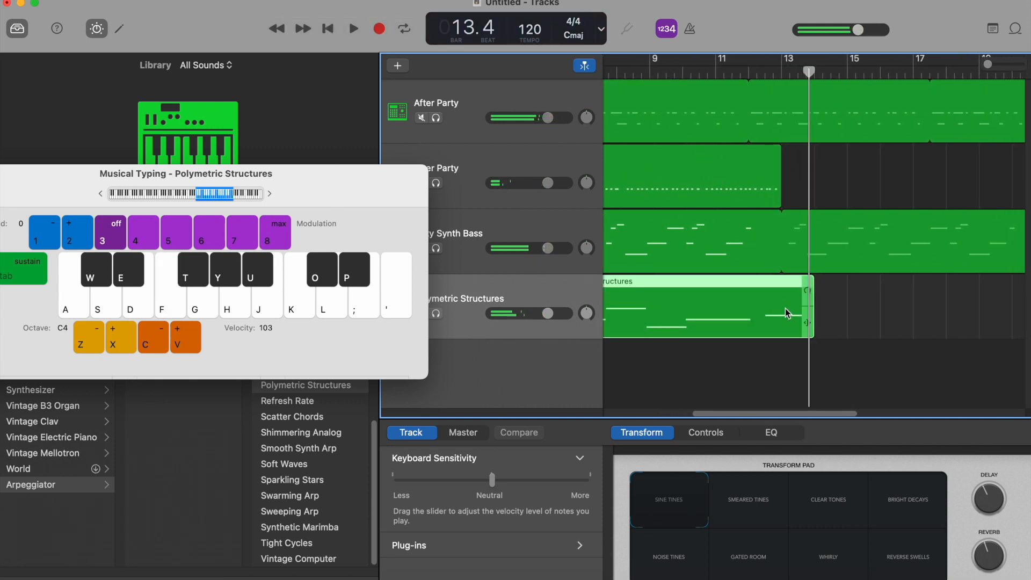
Trim the end of the Polymetric Structures region back to about bar 12 and place the playhead there
left_click_drag(806, 325, 747, 330)
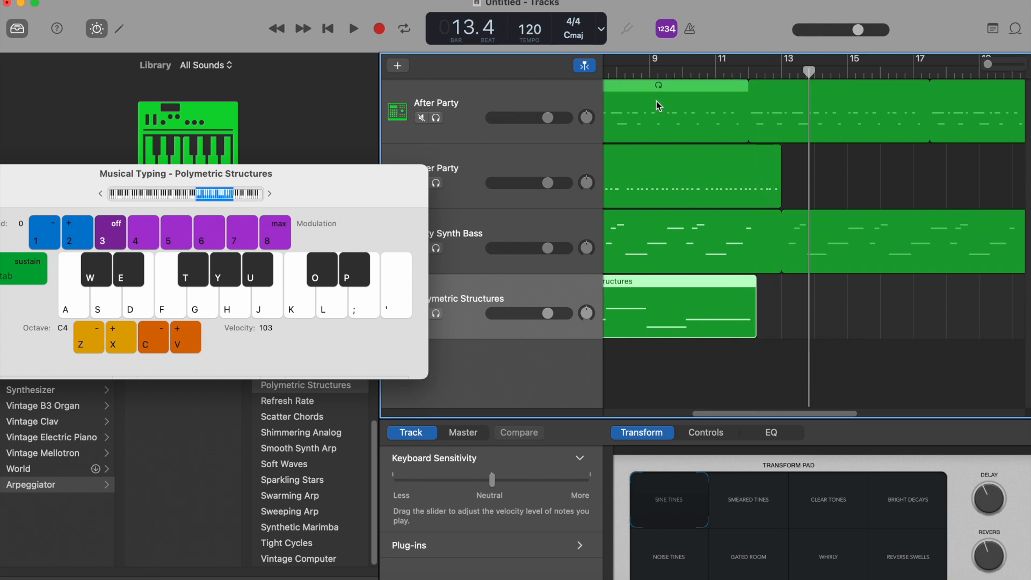
left_click(748, 75)
left_click_drag(747, 76, 753, 72)
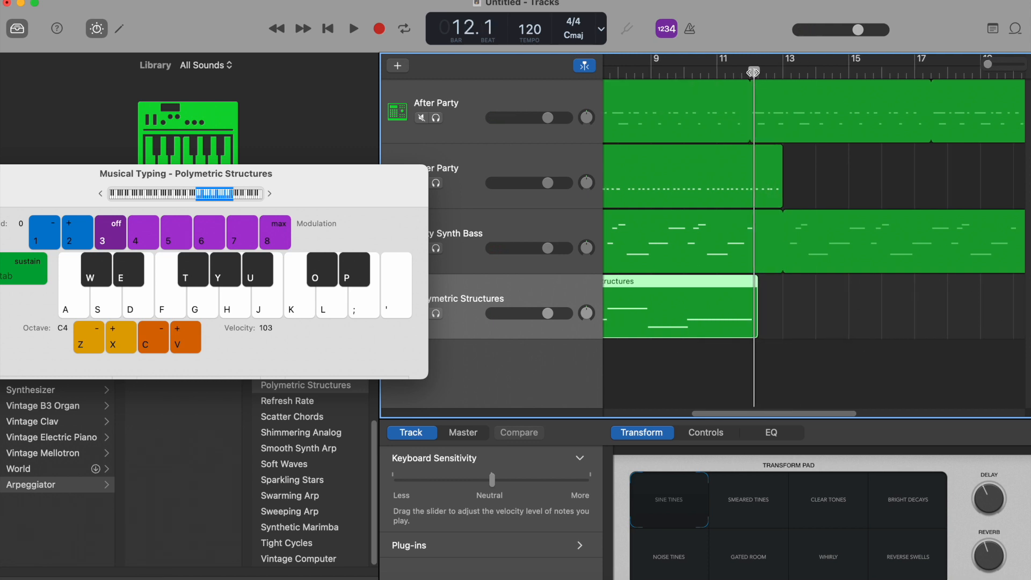
Continue recording the Polymetric Structures part from bar 12 with the notes A, F, D, S, G, F, S, D, stopping in bar 21
left_click(376, 29)
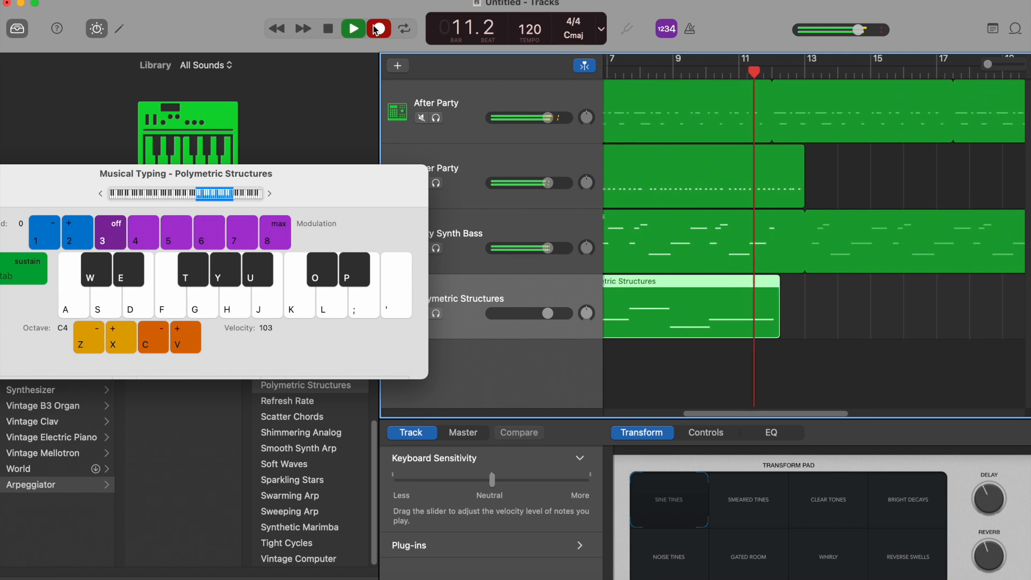
key("a")
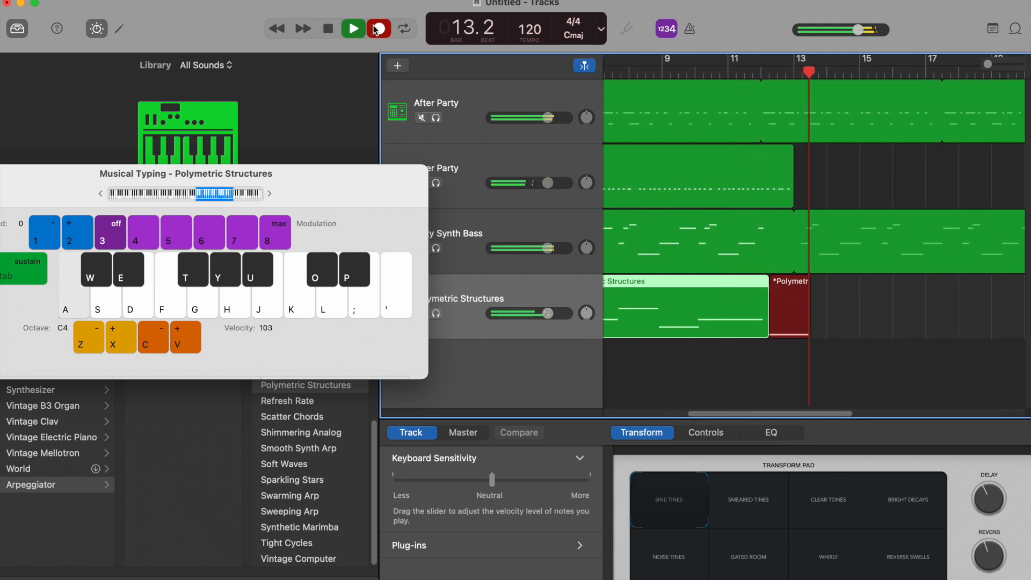
key("f")
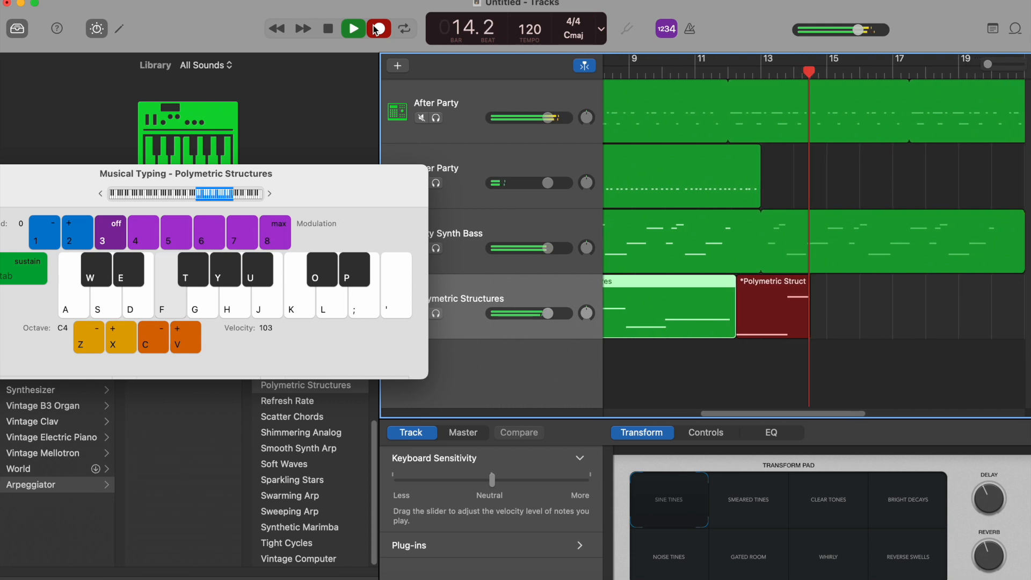
key("d")
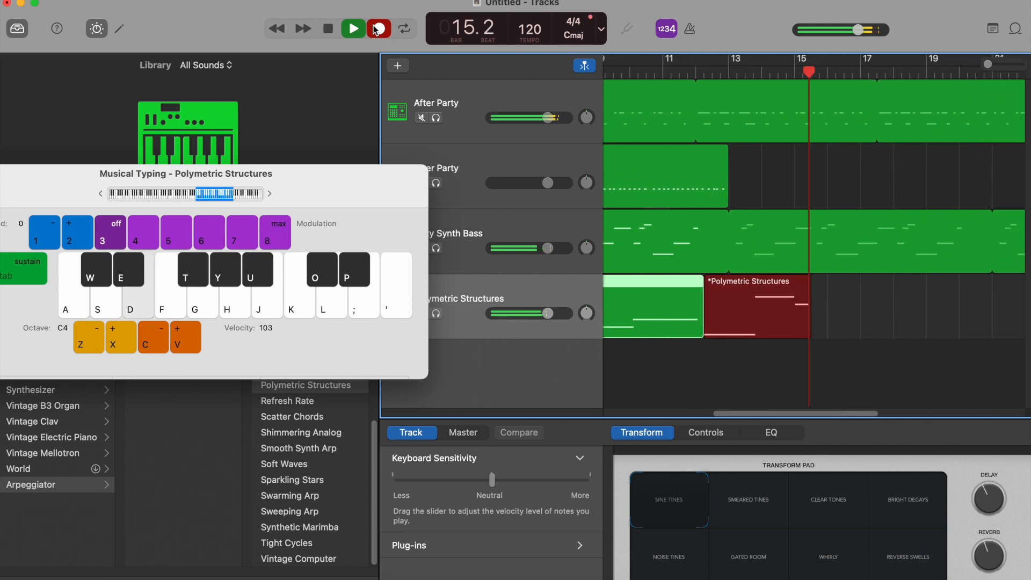
key("s")
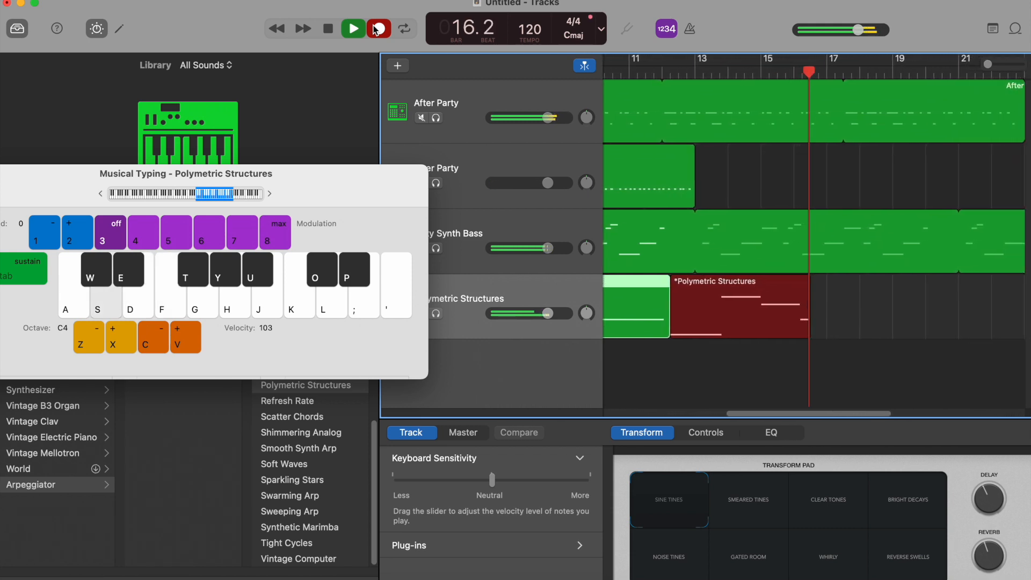
key("g")
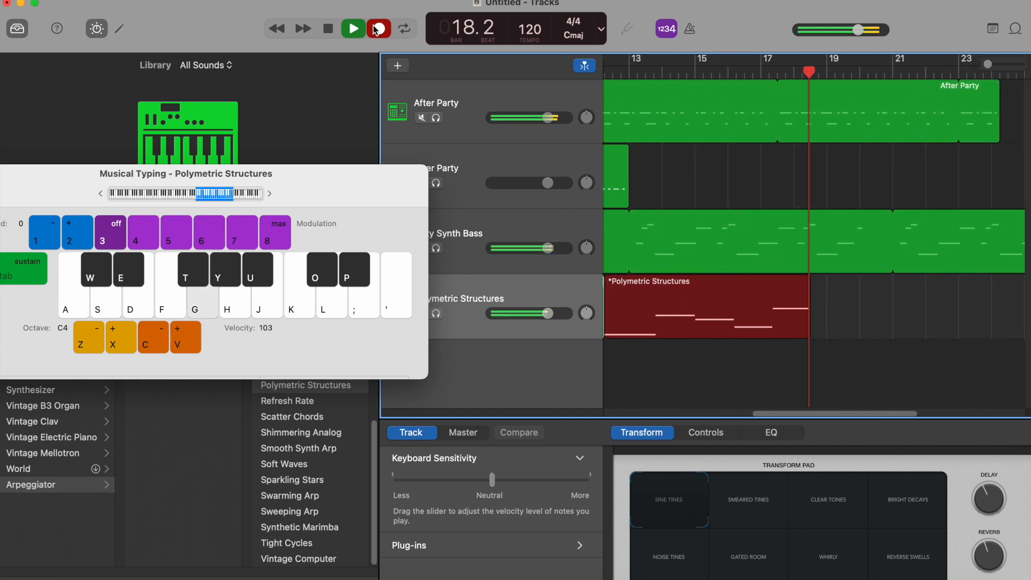
key("f")
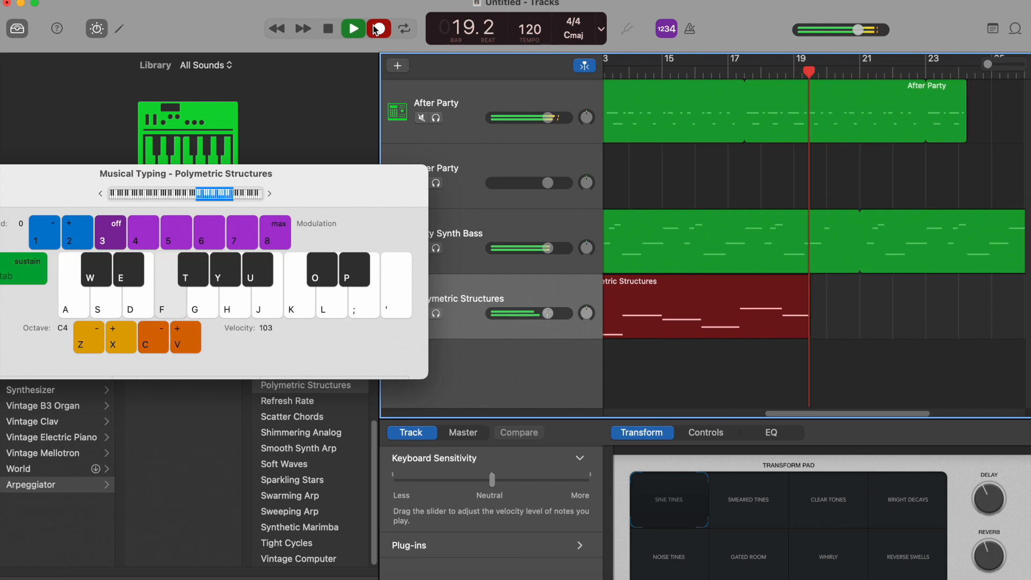
key("s")
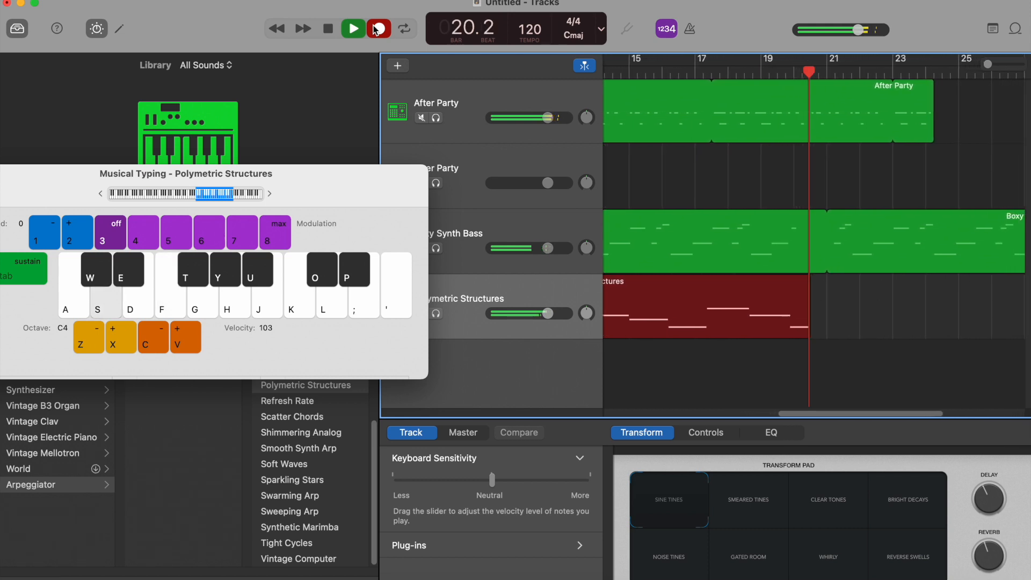
key("d")
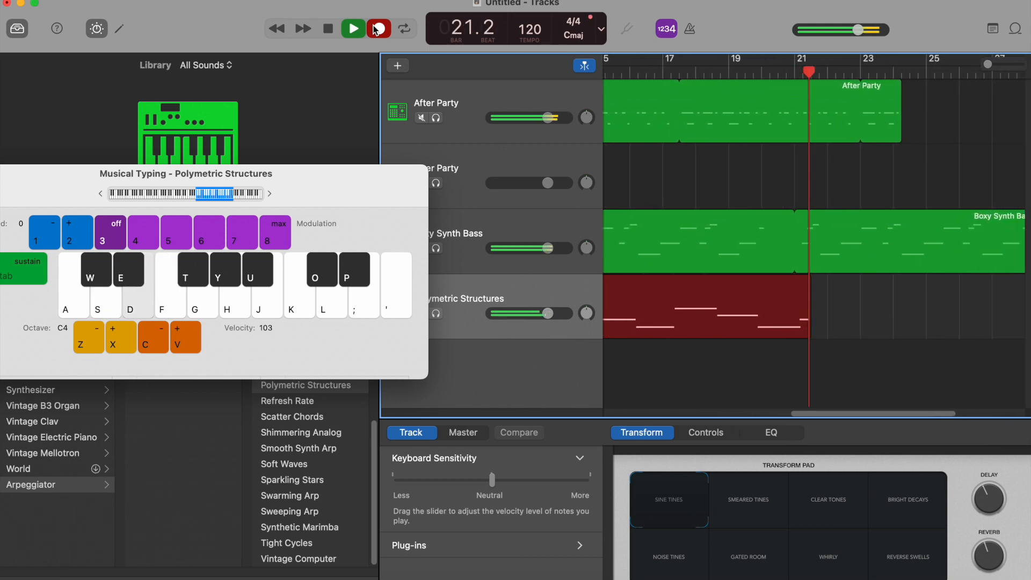
left_click(378, 29)
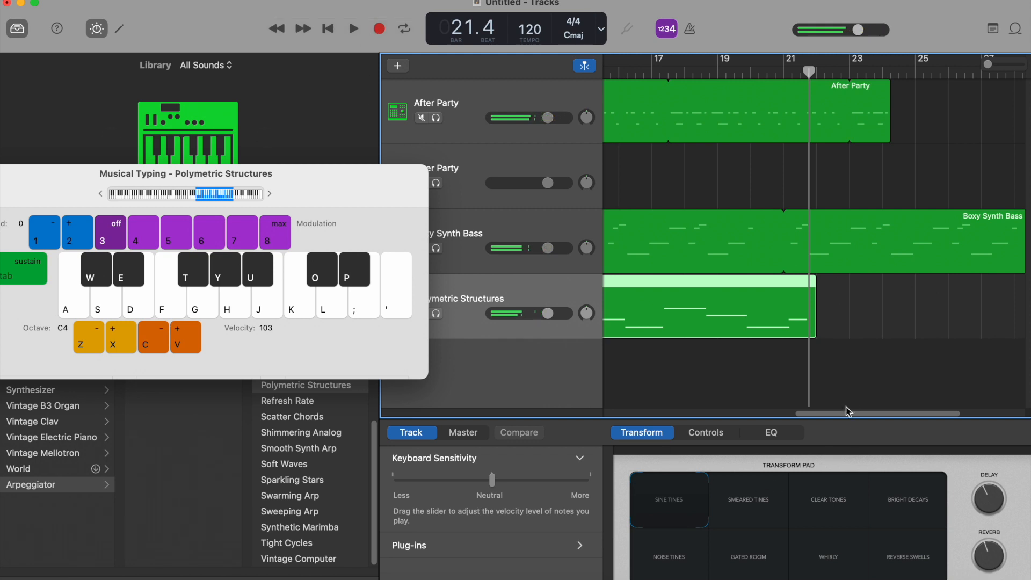
Play back the recorded Polymetric Structures part with the other tracks, stop in bar 12, and move the Musical Typing window off the track header
left_click_drag(847, 416, 672, 414)
left_click(756, 69)
key("space")
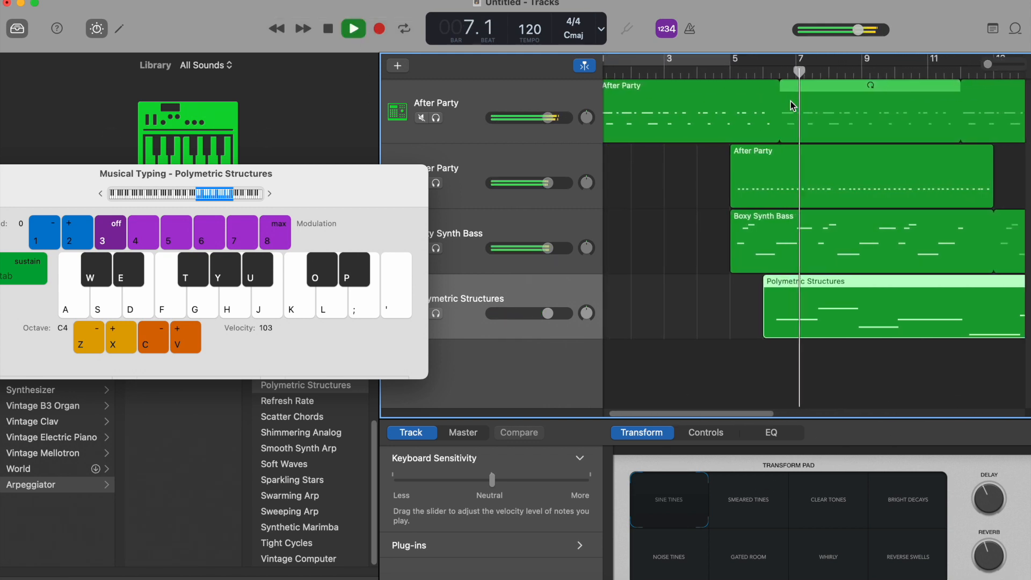
key("XF86AudioRaiseVolume")
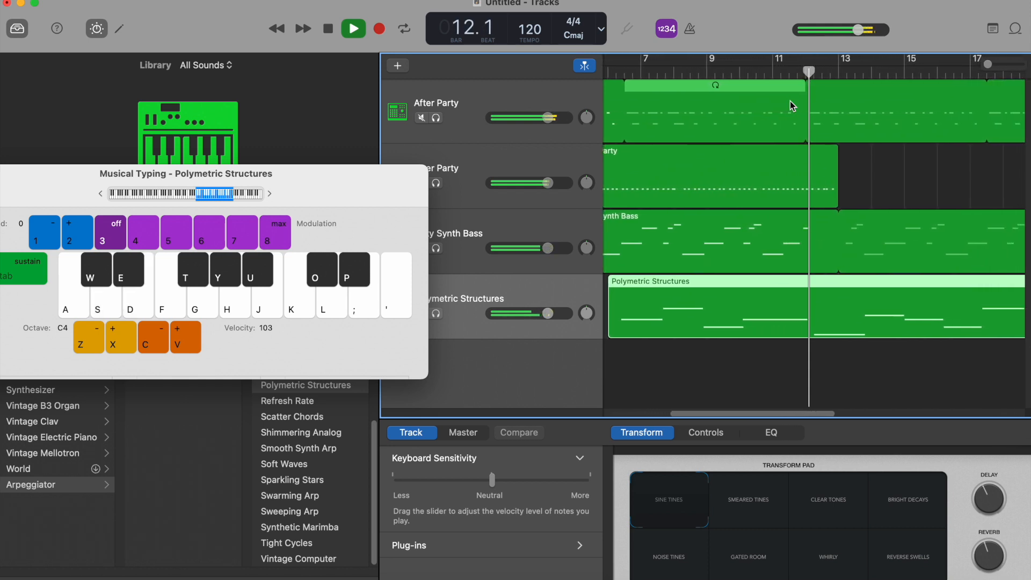
key("space")
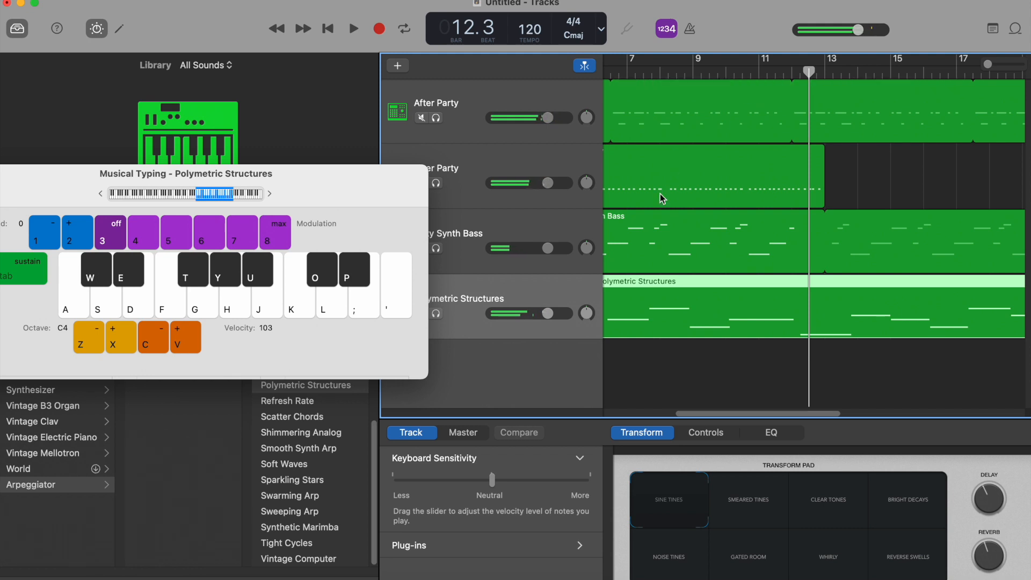
left_click_drag(304, 183, 467, 94)
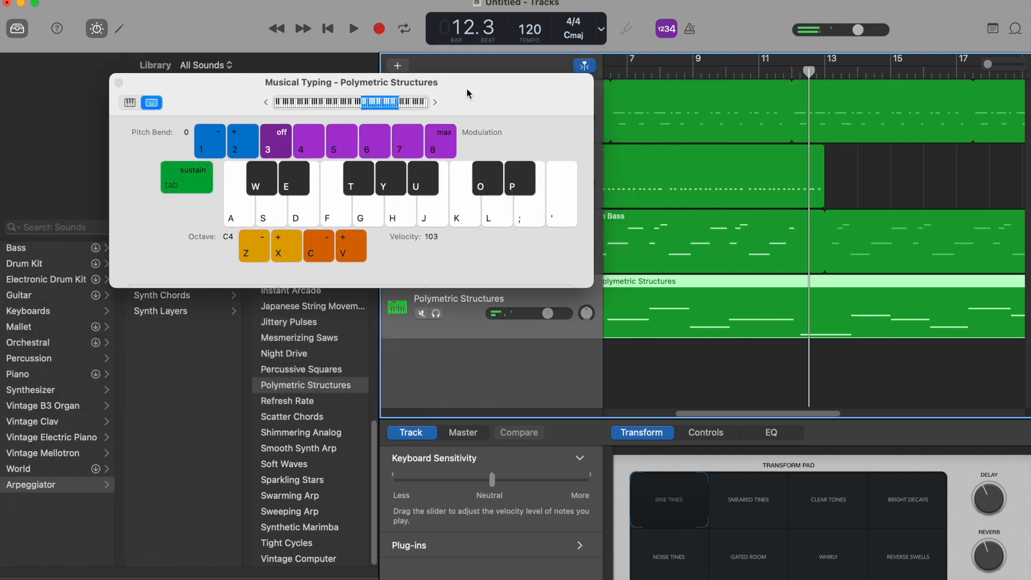